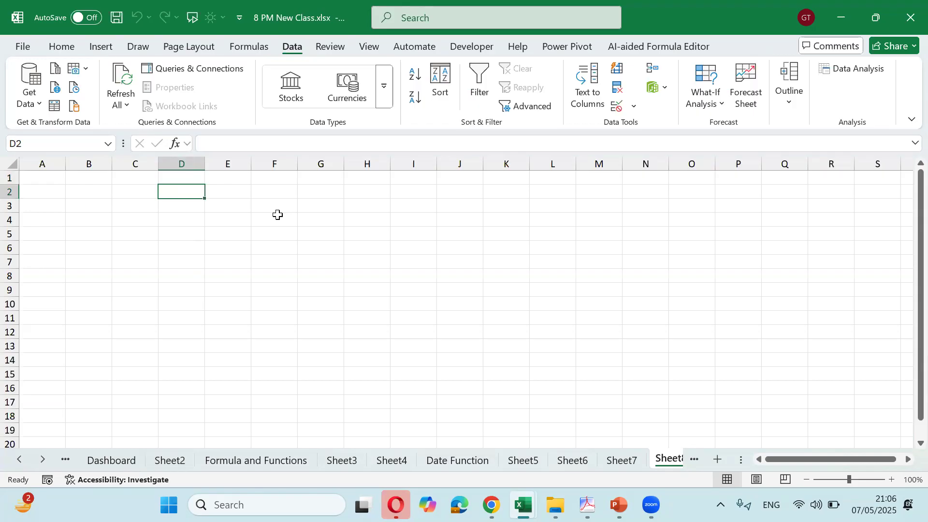
Copy the 18 Location entries in E5:E22 on Sheet7
key(Left)
key(Left)
key(Up)
key(Left)
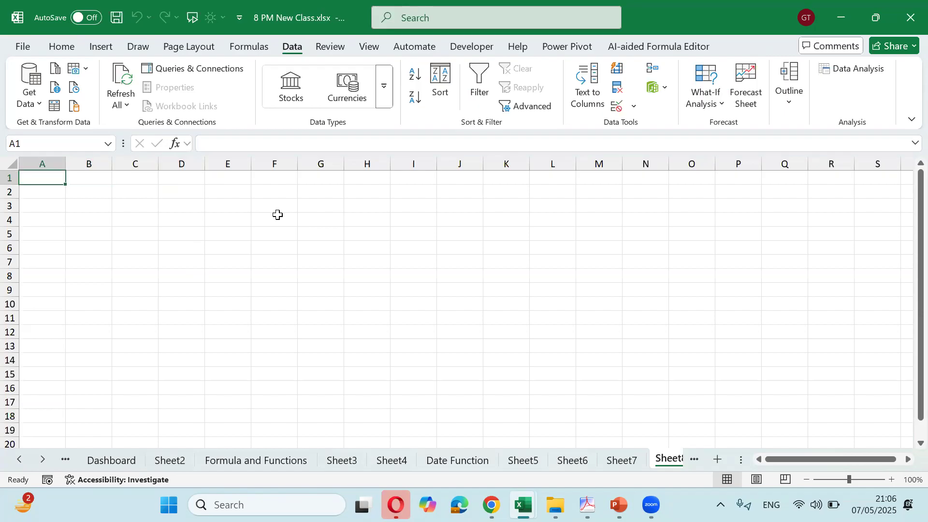
key(Down)
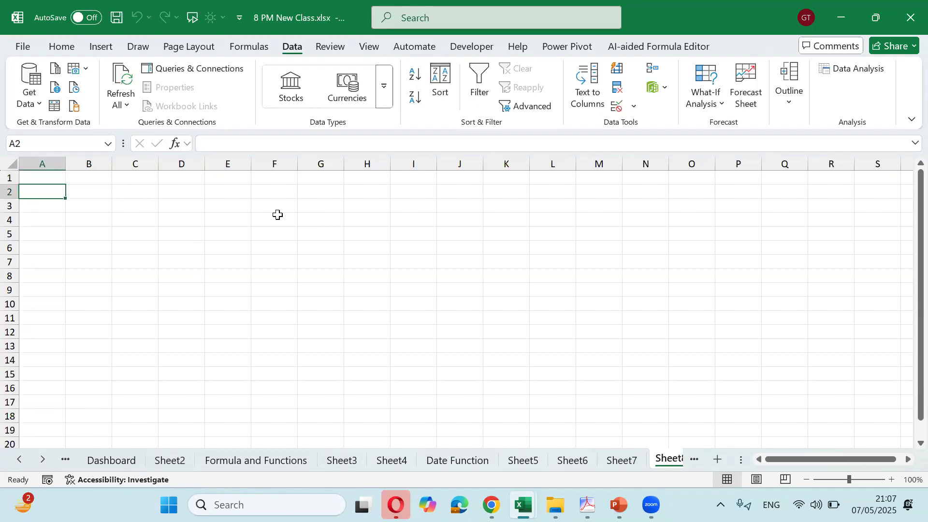
click(623, 463)
key(Up)
key(Up)
key(Up)
key(Up)
key(Up)
key(Up)
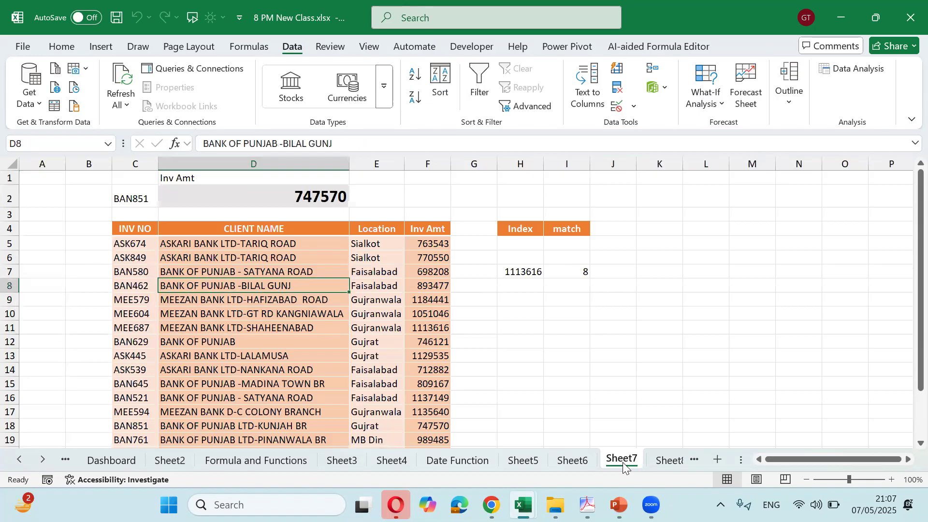
key(Right)
key(ctrl+shift+Down)
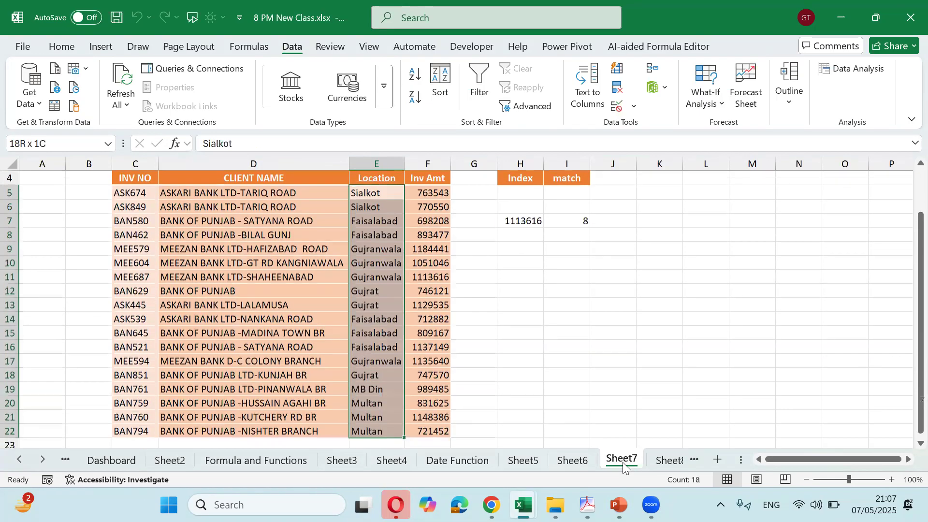
key(ctrl+c)
Paste the locations into Sheet8 starting at B2 as values only
click(665, 462)
key(Right)
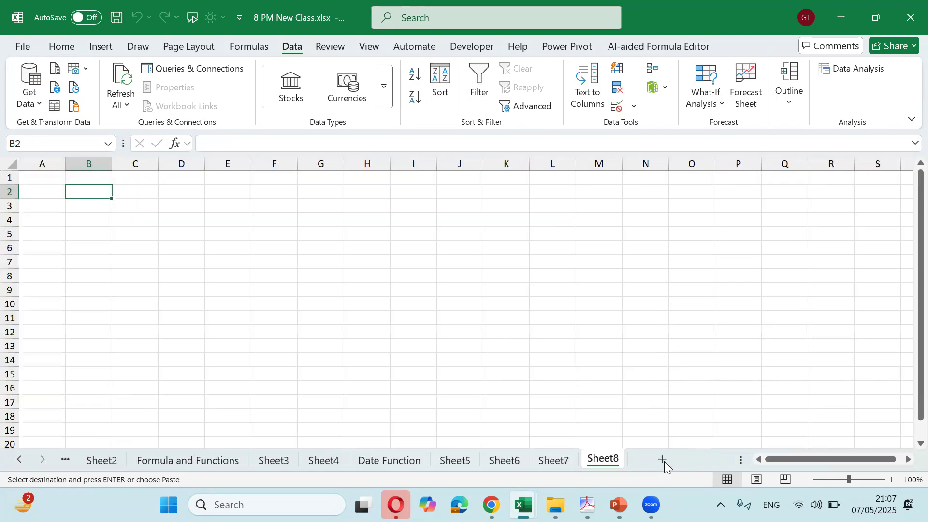
key(ctrl+alt+v)
key(v)
key(Return)
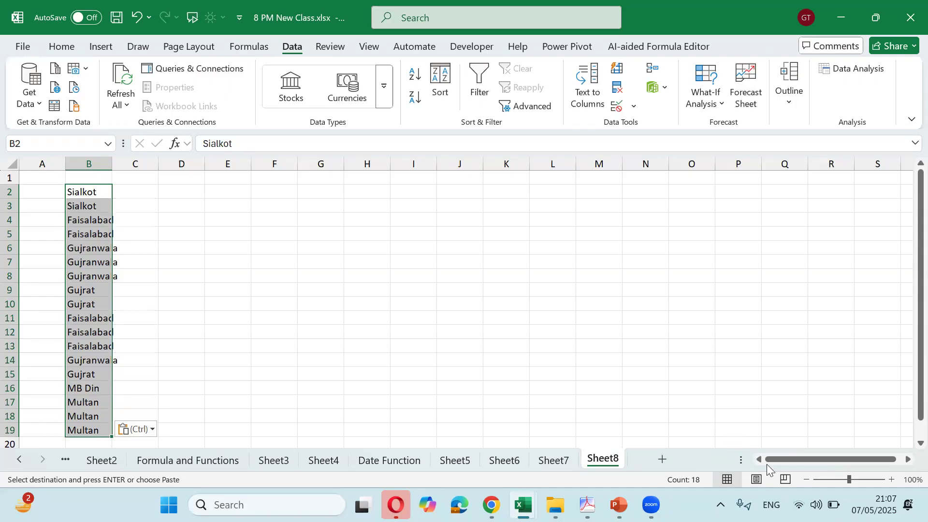
click(816, 505)
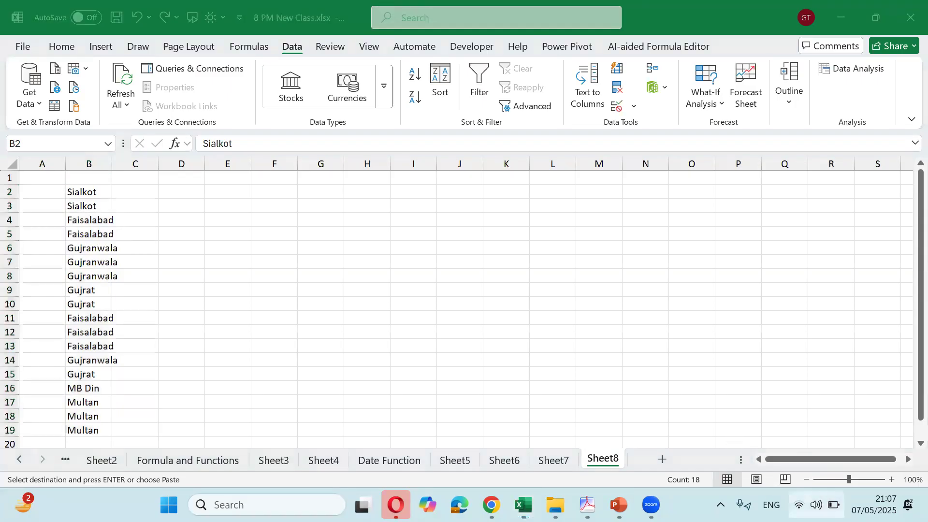
Connect to the Infinix ZERO 30 Wi-Fi network, then return to the Excel workbook
click(735, 228)
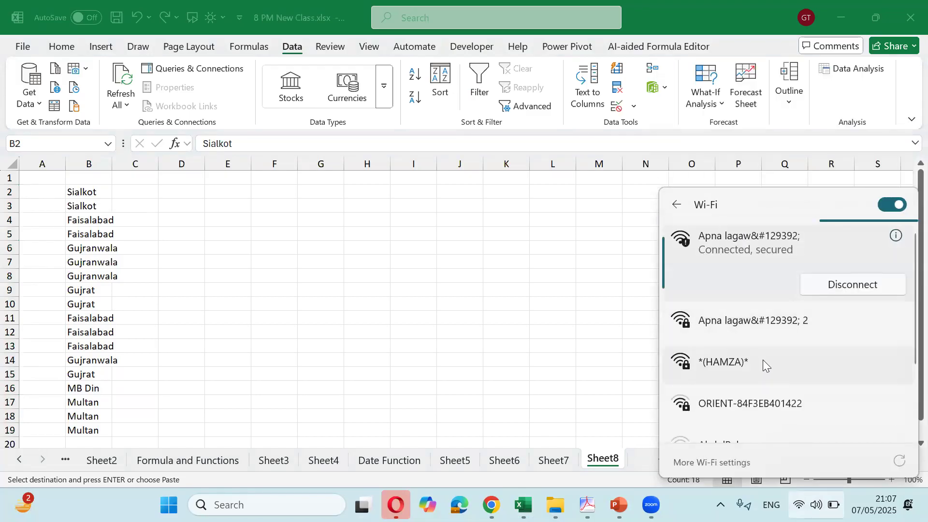
scroll(763, 360, down, 3)
scroll(761, 353, up, 2)
scroll(760, 352, up, 1)
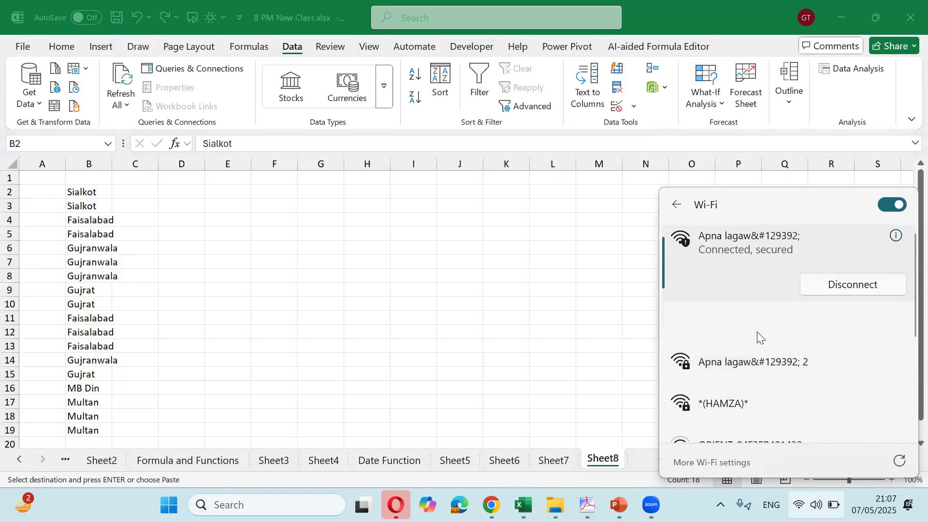
click(751, 324)
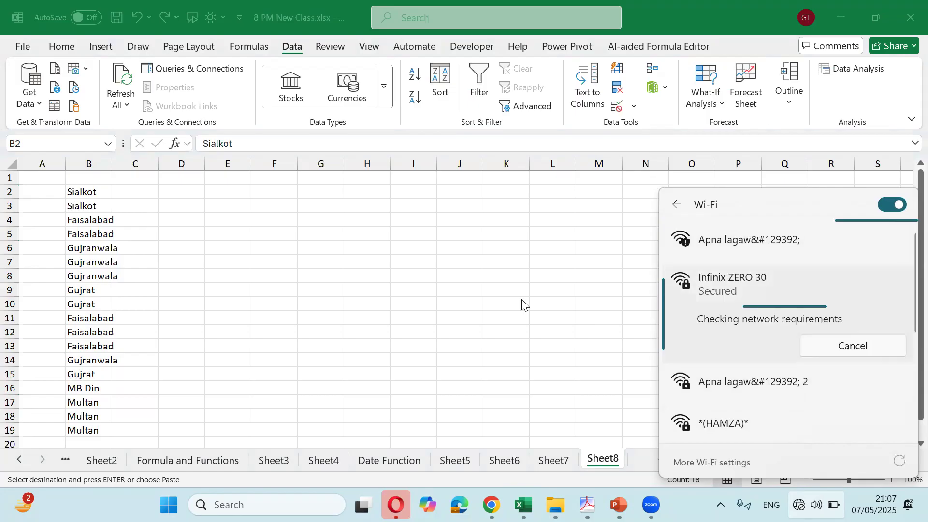
click(100, 195)
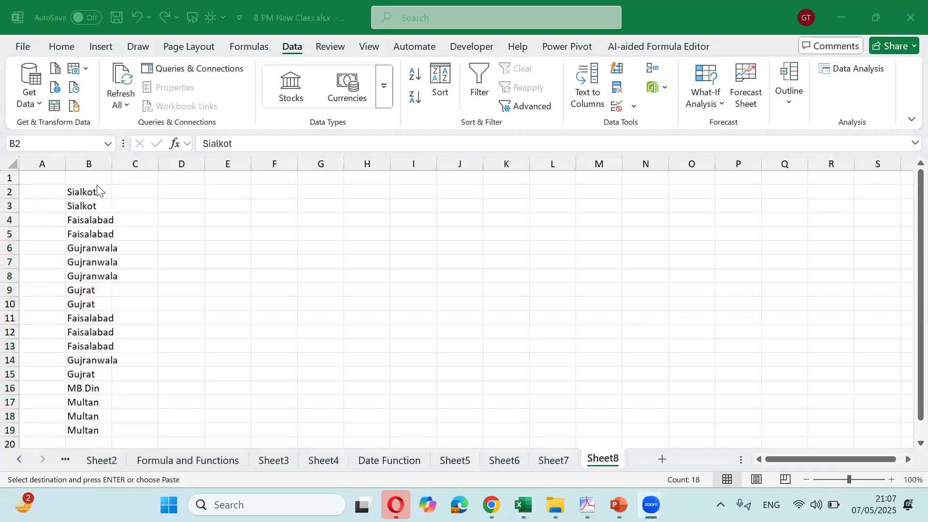
AutoFit column B to the city names and select cell C2 beside Sialkot
double_click(114, 164)
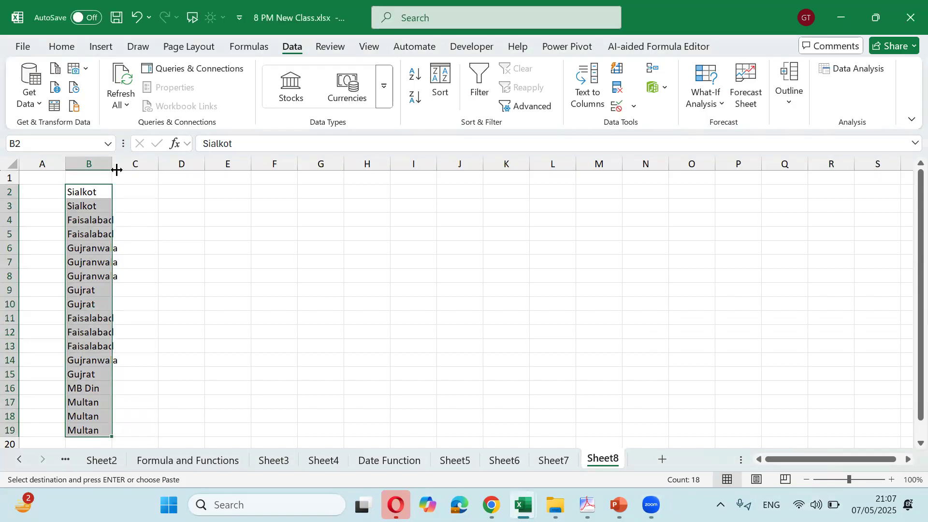
double_click(113, 165)
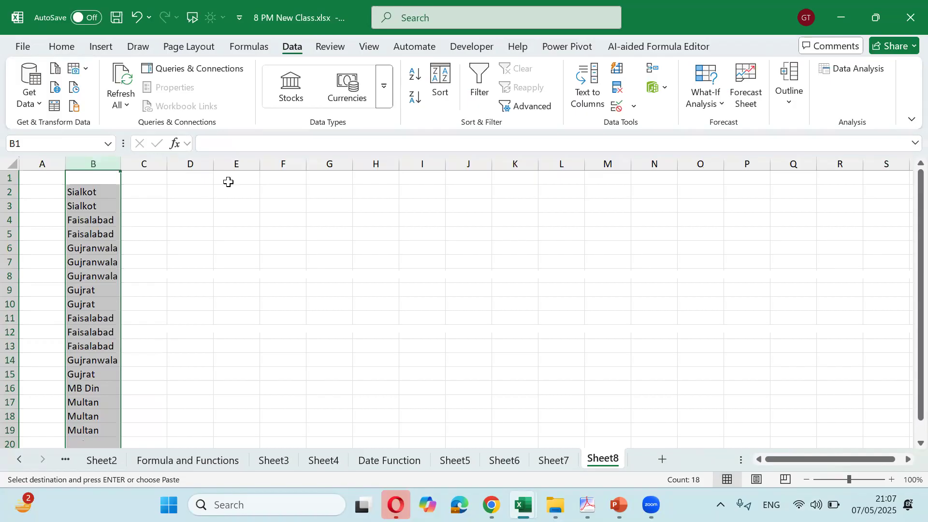
key(Right)
key(Down)
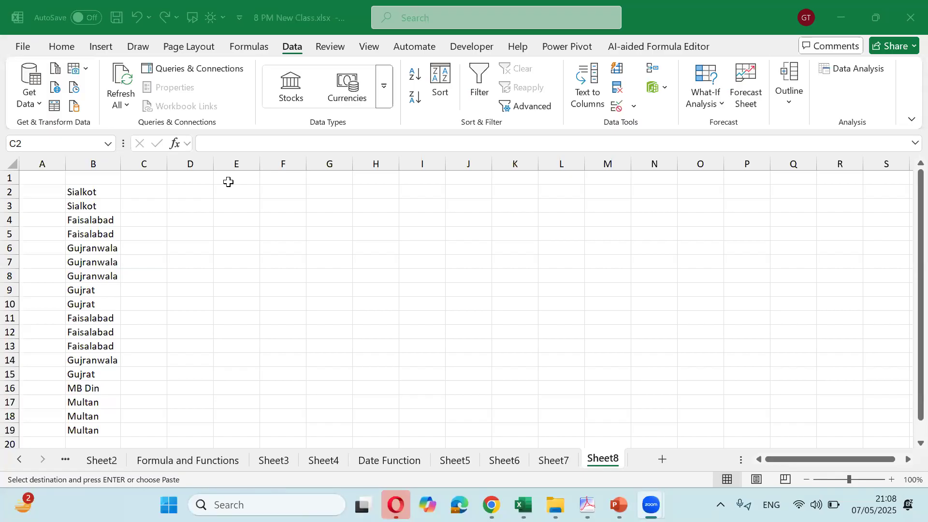
drag(98, 191, 97, 431)
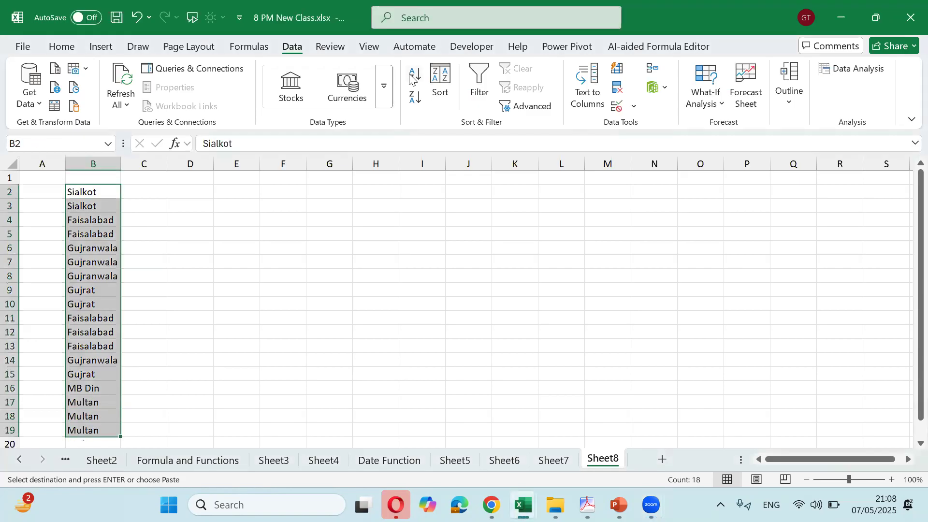
click(138, 189)
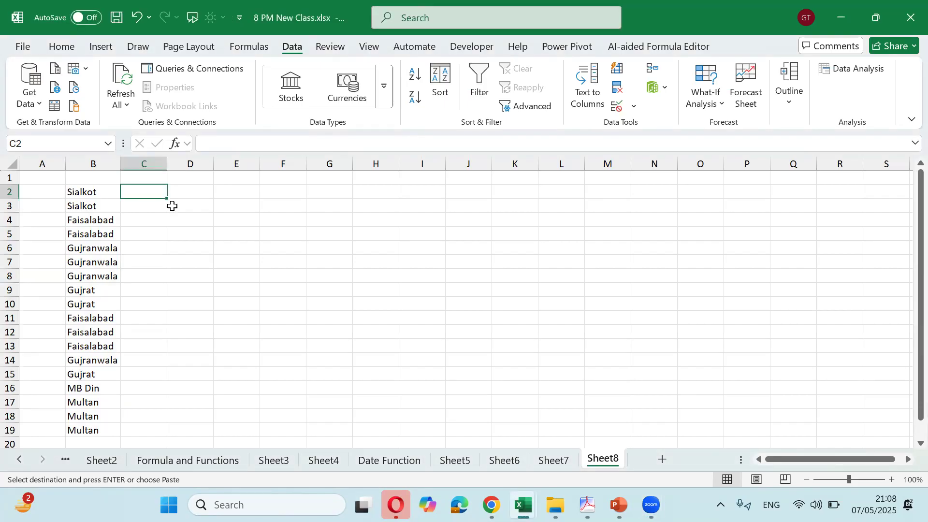
Try an 'Upper' heading in C1, remove it, and check the city list in column B
key(Up)
text(Upper)
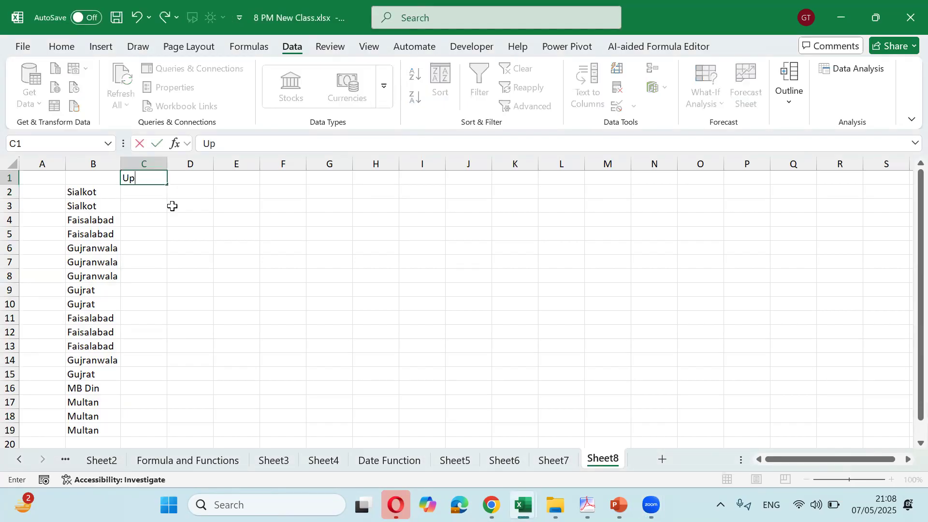
key(Return)
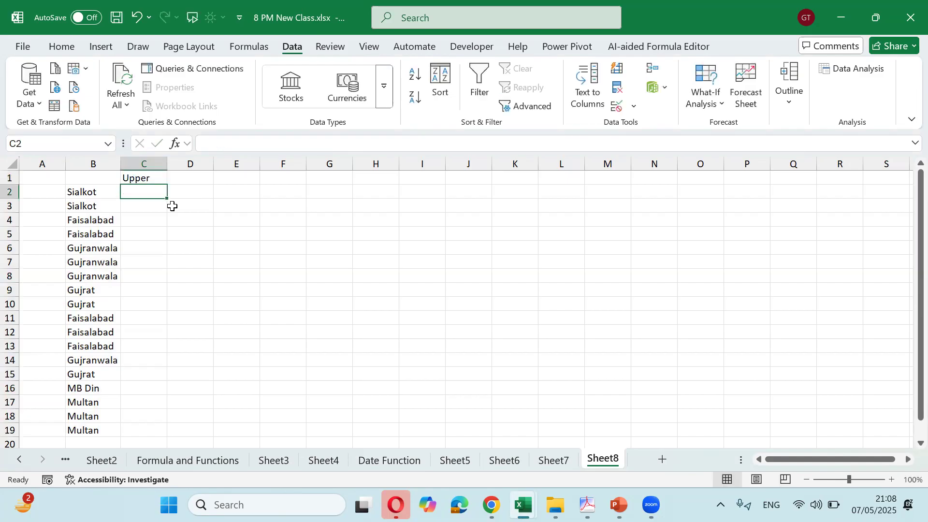
key(Up)
key(Delete)
key(Down)
key(Left)
key(ctrl+shift+Down)
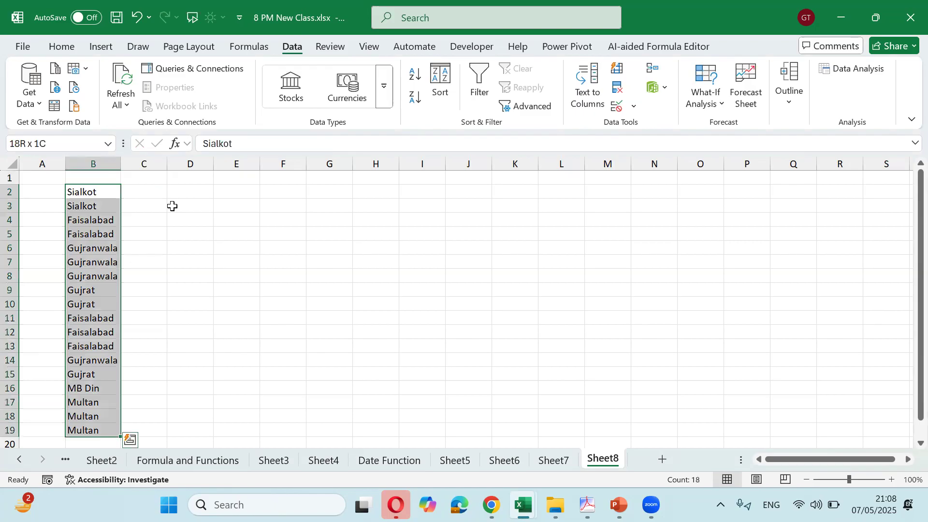
key(Right)
Enter SIALKOT in C2 and Flash Fill uppercase city names down column C
text(s)
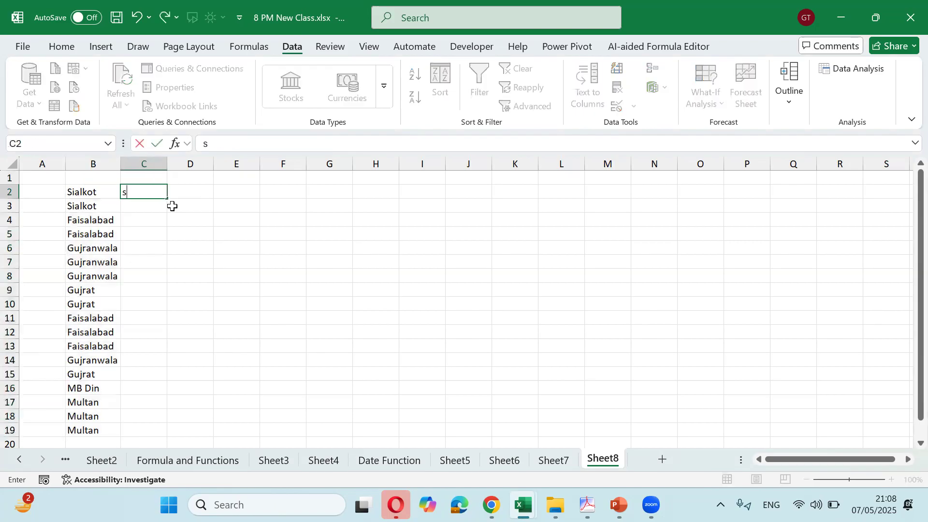
key(BackSpace)
key(Caps_Lock)
text(SIALKOT)
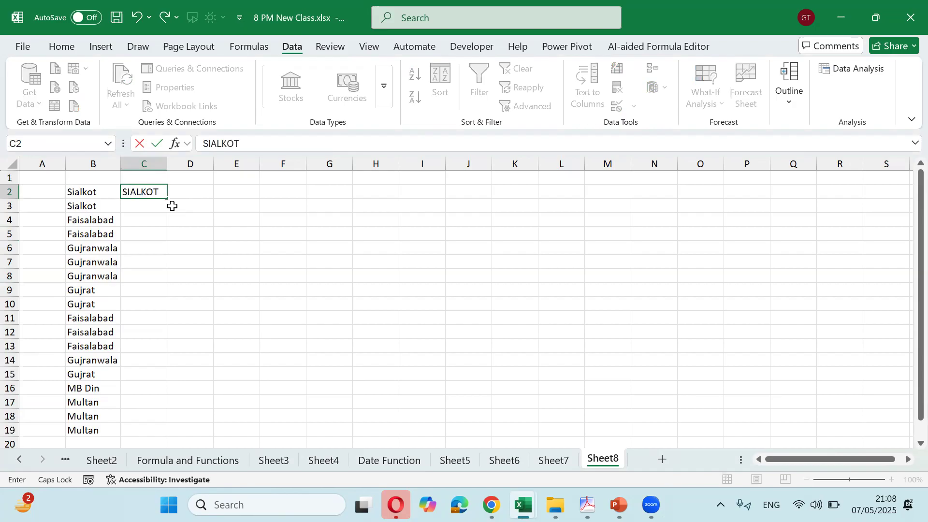
key(Return)
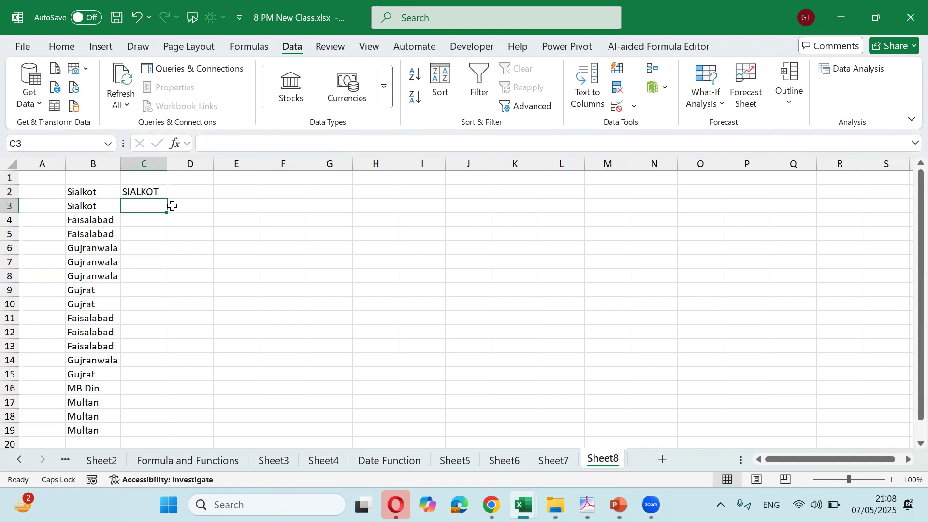
key(ctrl+e)
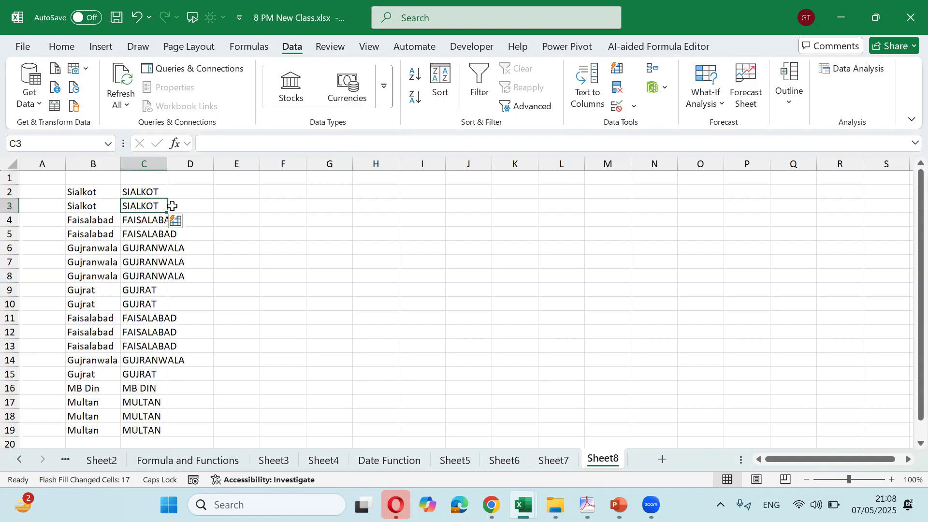
Label D1 'CTRL E' and E1 'FLASH FILL'
key(Up)
key(Up)
key(Left)
key(Left)
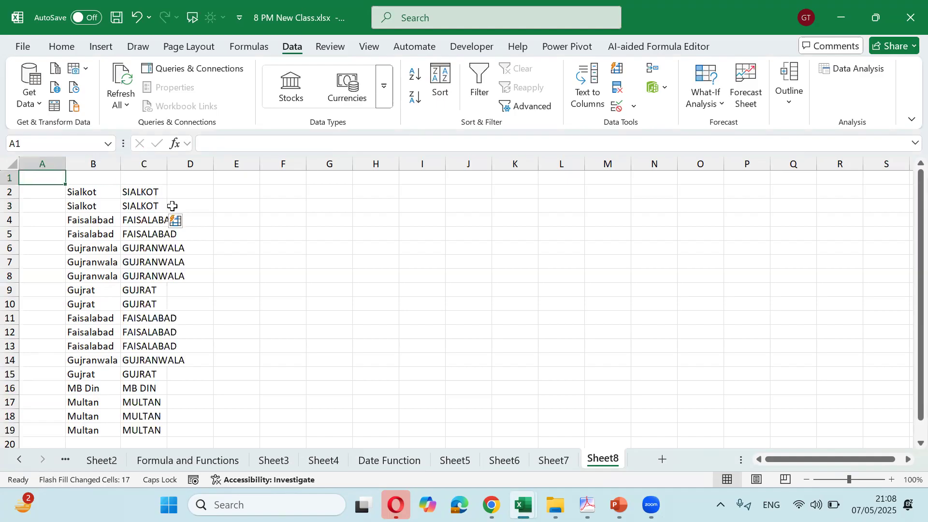
key(Right)
key(Right)
key(Right)
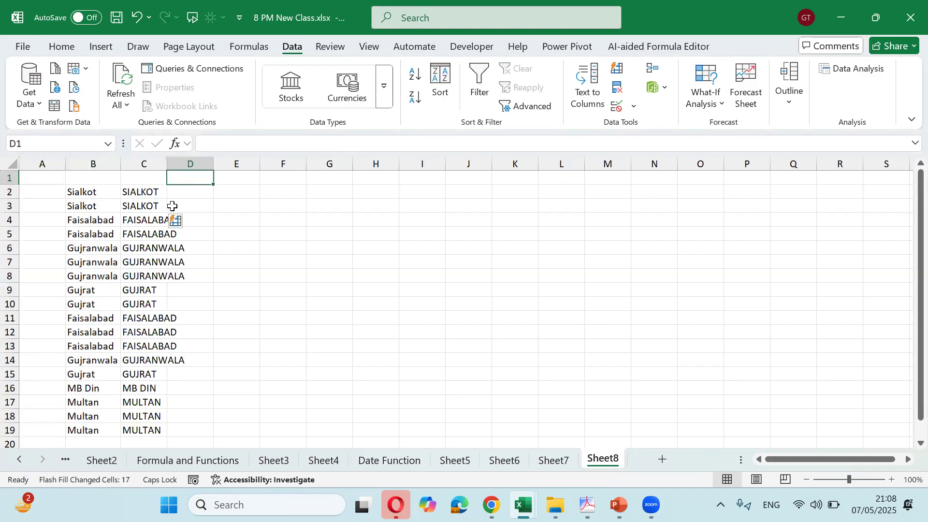
text(CTRL)
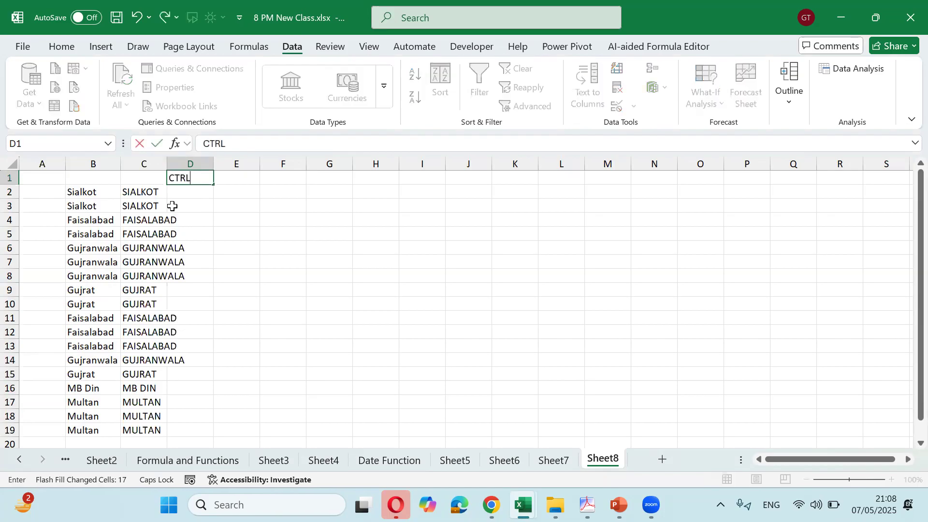
text( E)
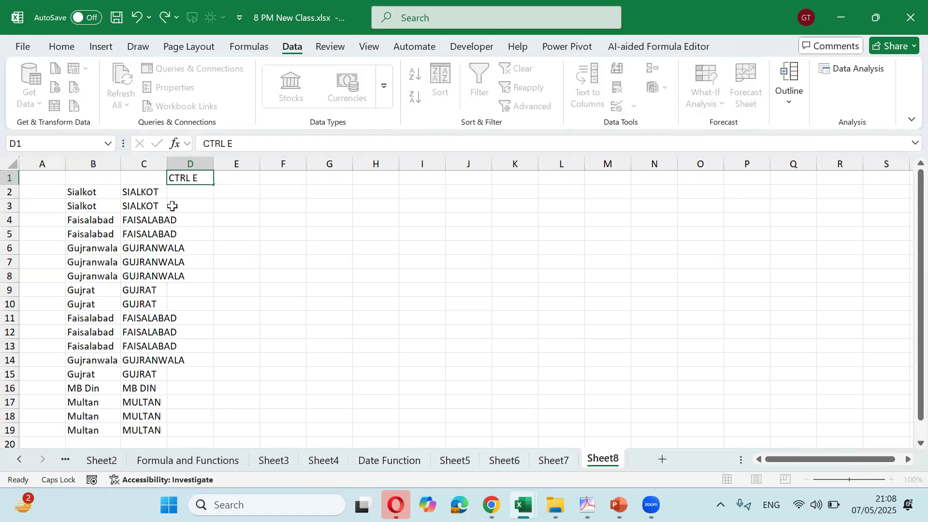
key(Tab)
text(FLASH FILL)
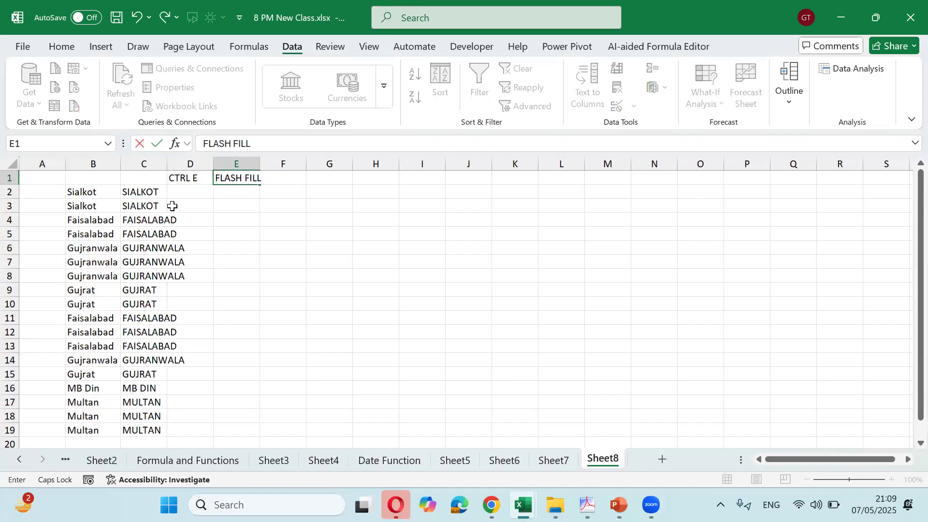
key(Down)
key(Down)
key(Up)
key(Left)
key(Left)
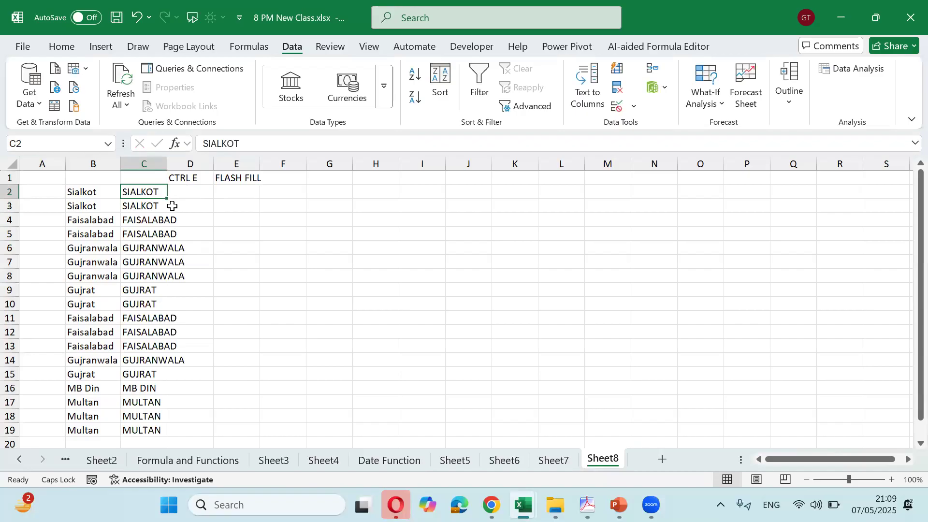
key(Left)
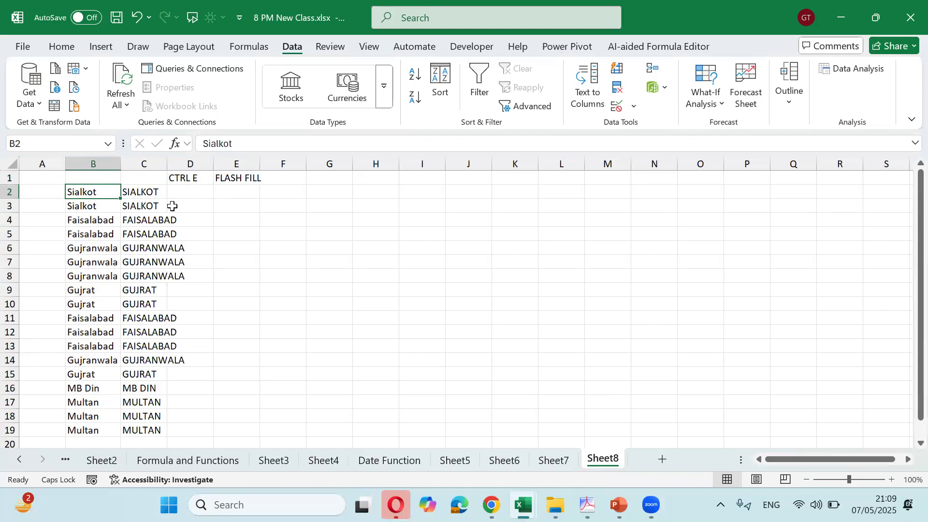
Paste Sheet7's client names and locations into G2:H19 and auto-fit column G
click(550, 469)
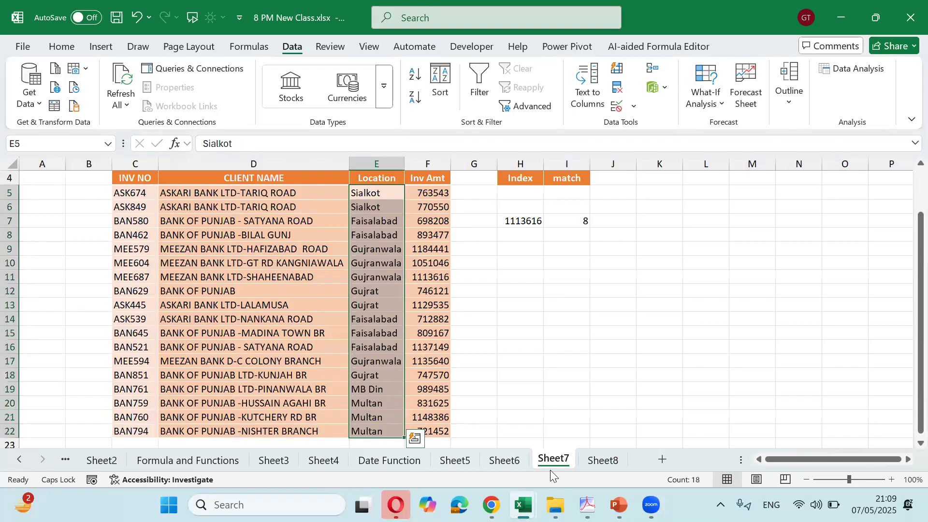
click(598, 465)
key(Right)
key(Right)
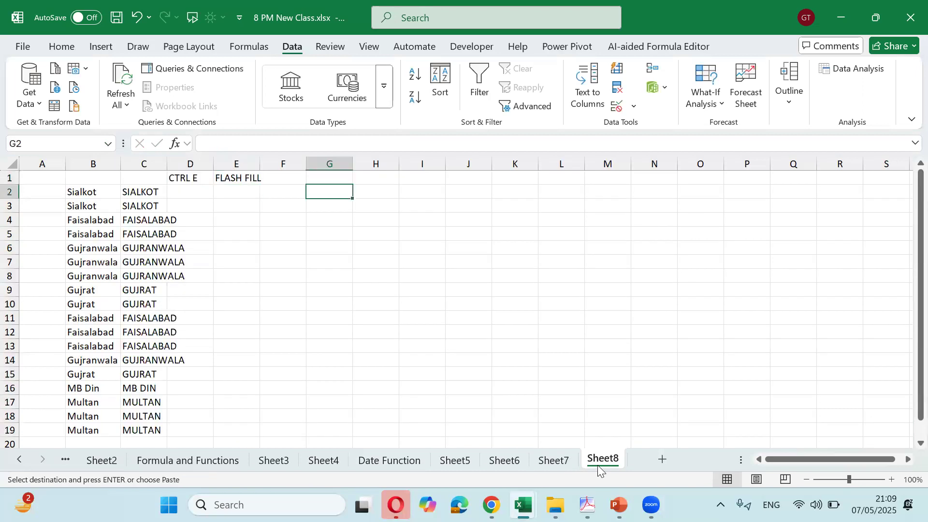
key(ctrl+alt+v)
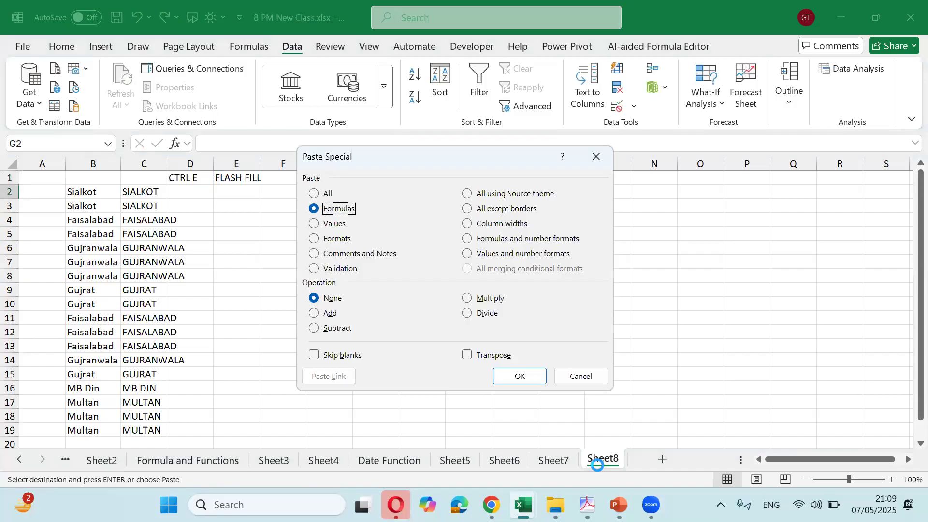
key(Return)
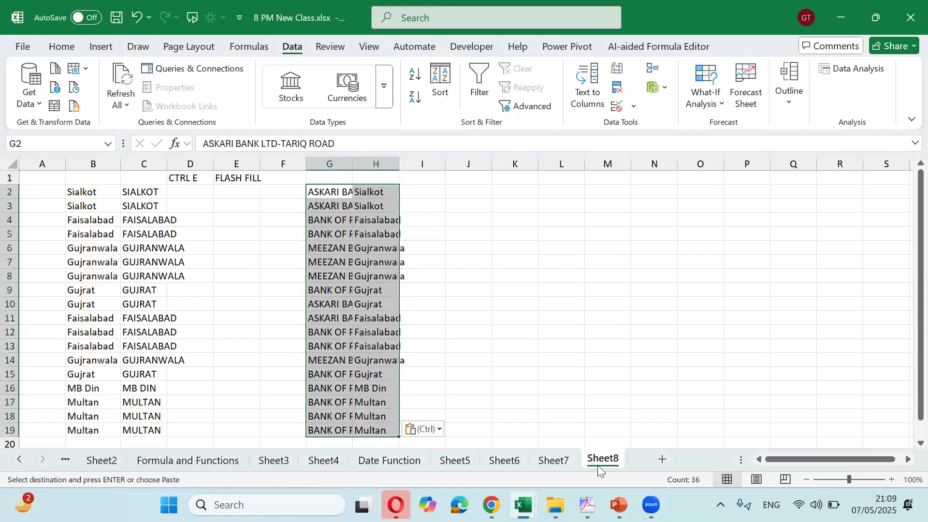
click(353, 160)
double_click(353, 161)
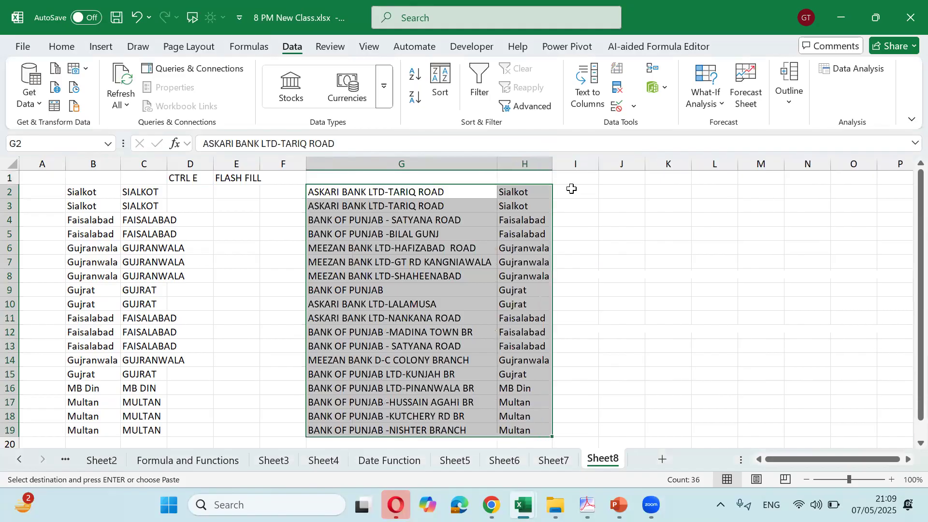
click(571, 189)
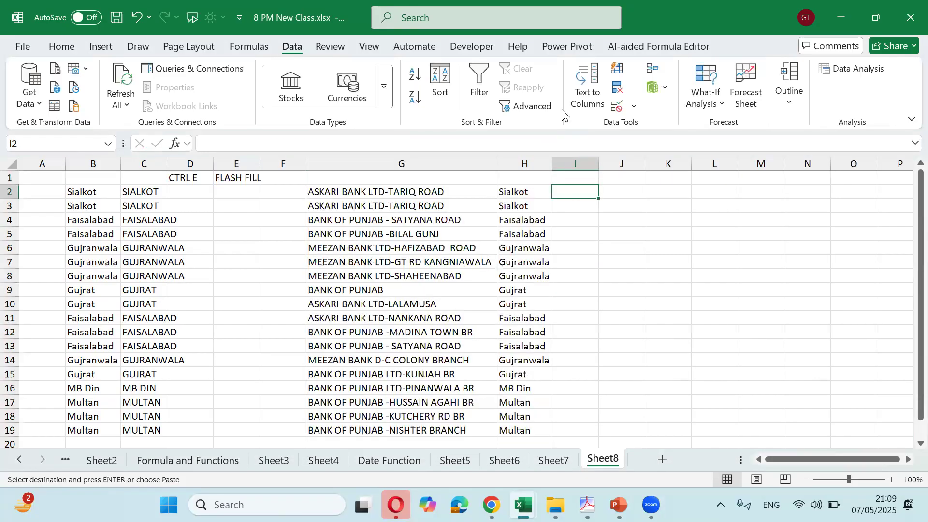
Narrow empty column F and widen column I to 246 pixels
drag(306, 164, 298, 165)
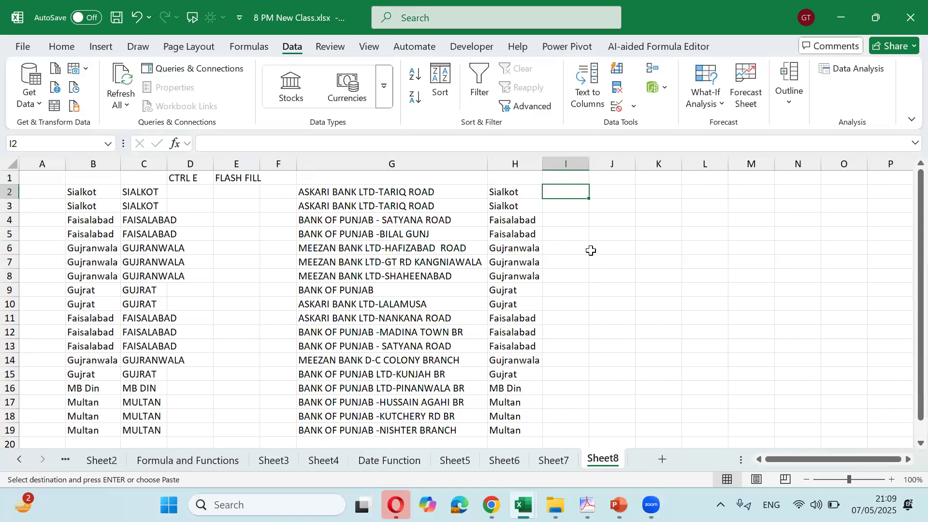
key(Left)
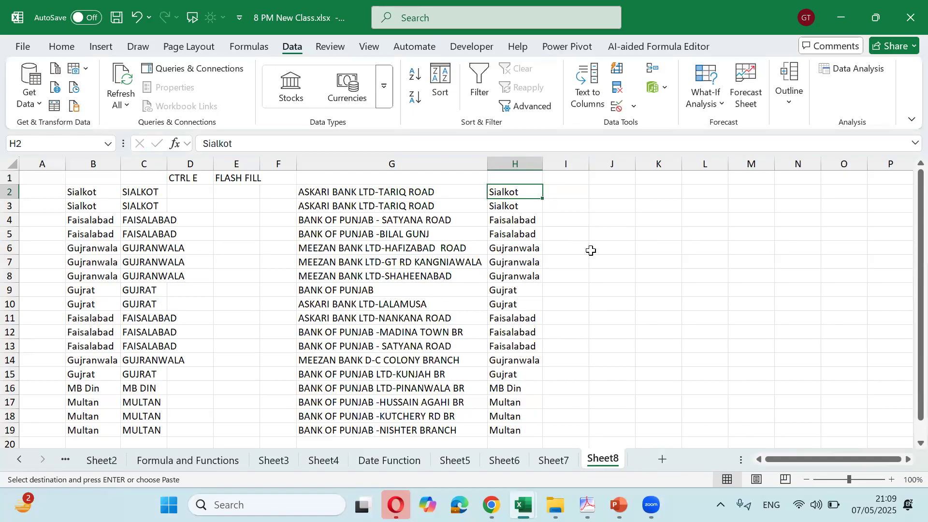
key(Right)
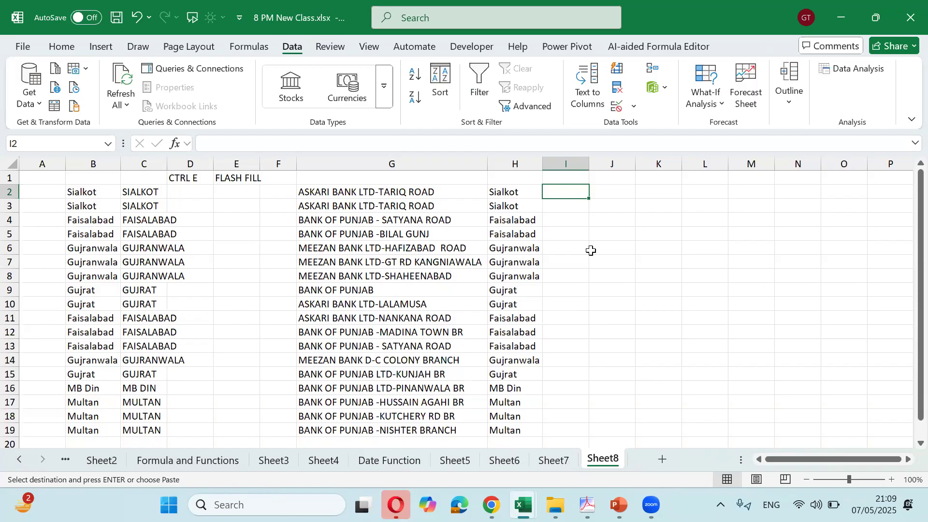
key(Left)
key(Left)
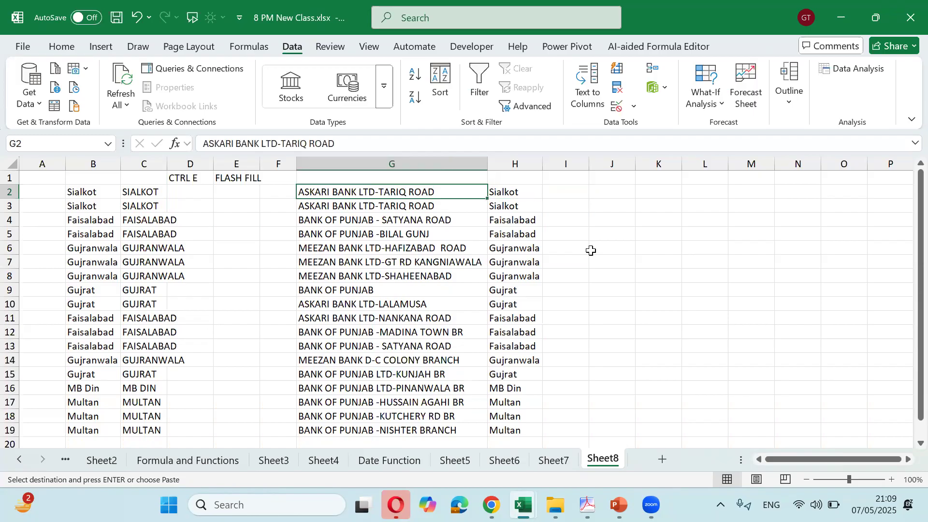
key(Right)
key(Right)
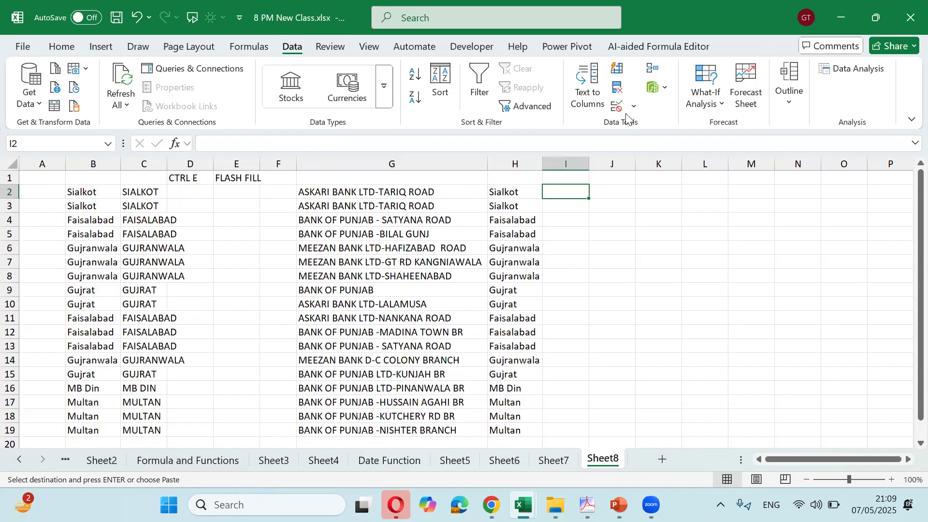
drag(589, 167, 651, 187)
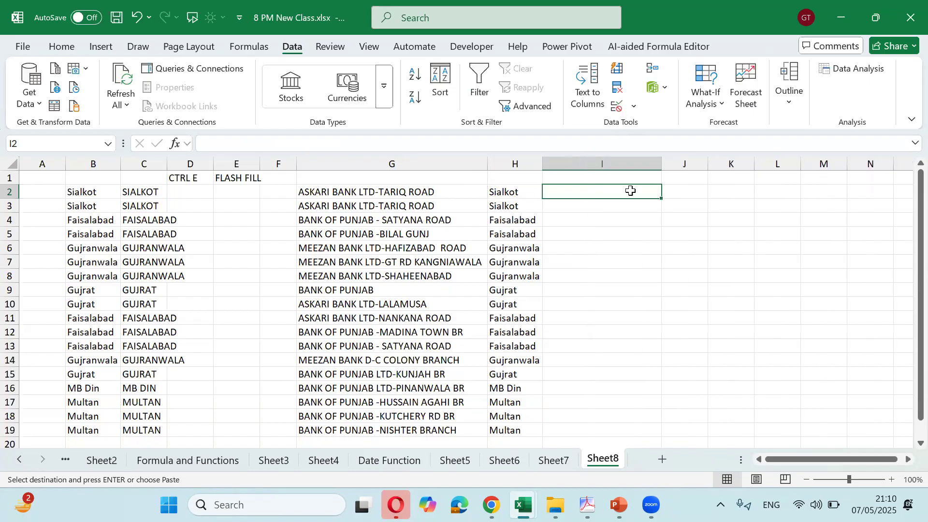
Enter ASKARI BANK LTD-TARIQ ROAD SIALKOT in I2 by copying G2's name and appending SIALKOT
click(449, 193)
key(Escape)
key(F2)
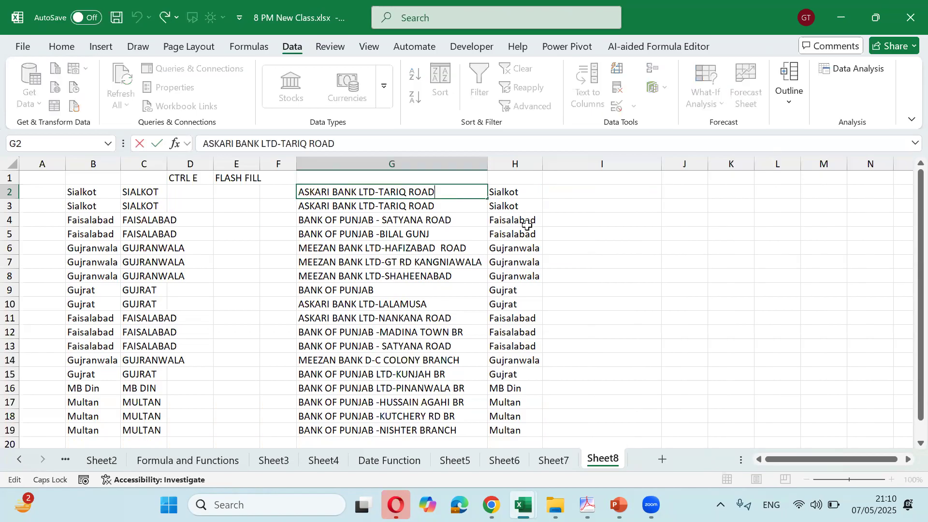
key(Escape)
key(Right)
key(Right)
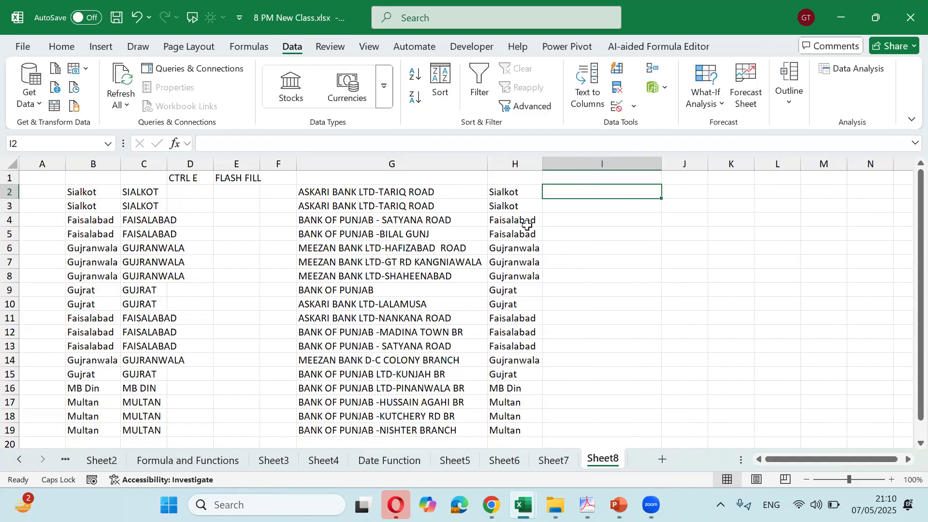
text(ASKARI BANK LTD-TARIQ ROAD)
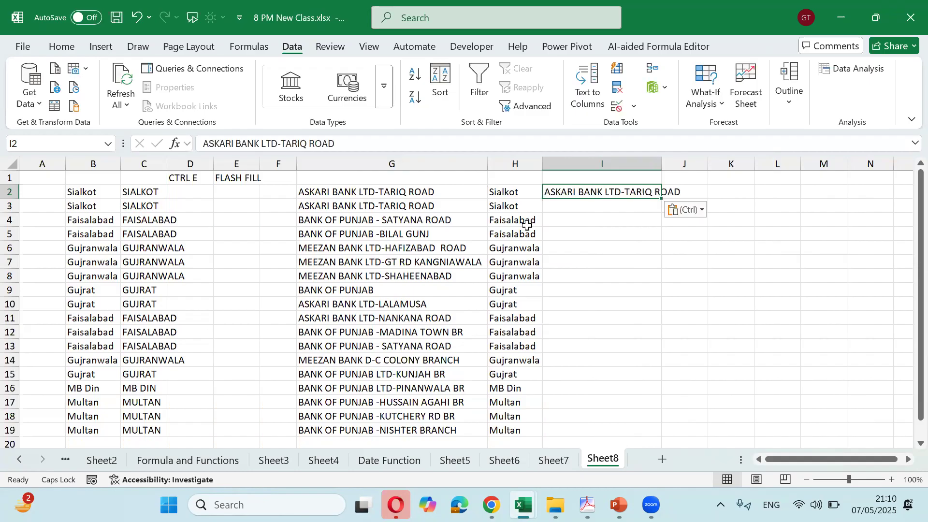
key(F2)
key(BackSpace)
key(BackSpace)
text(SIALKOT)
key(ctrl+Return)
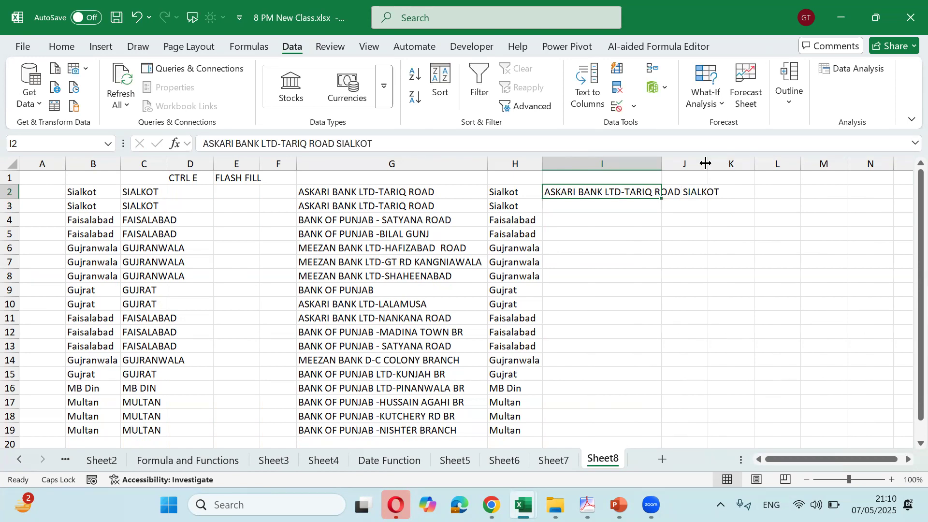
Auto-fit column I and Flash Fill bank-and-city entries down I3:I19
double_click(662, 163)
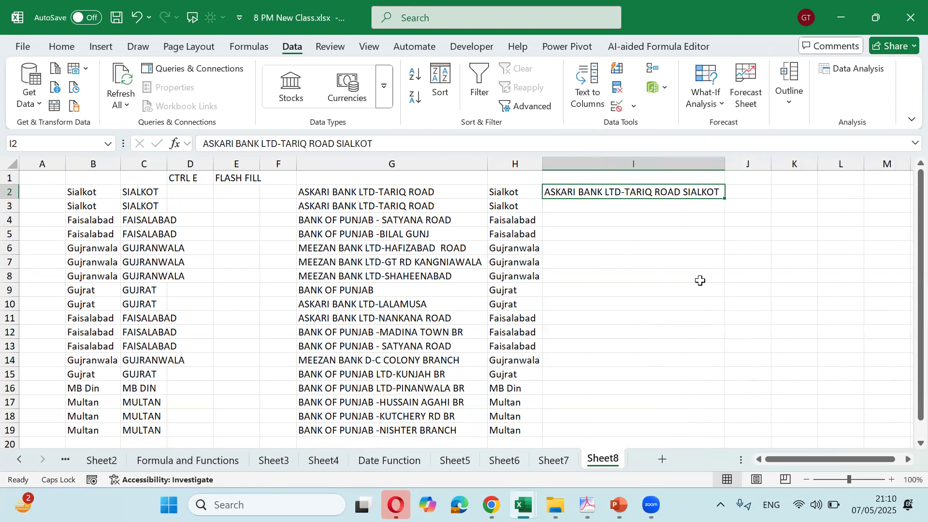
key(Down)
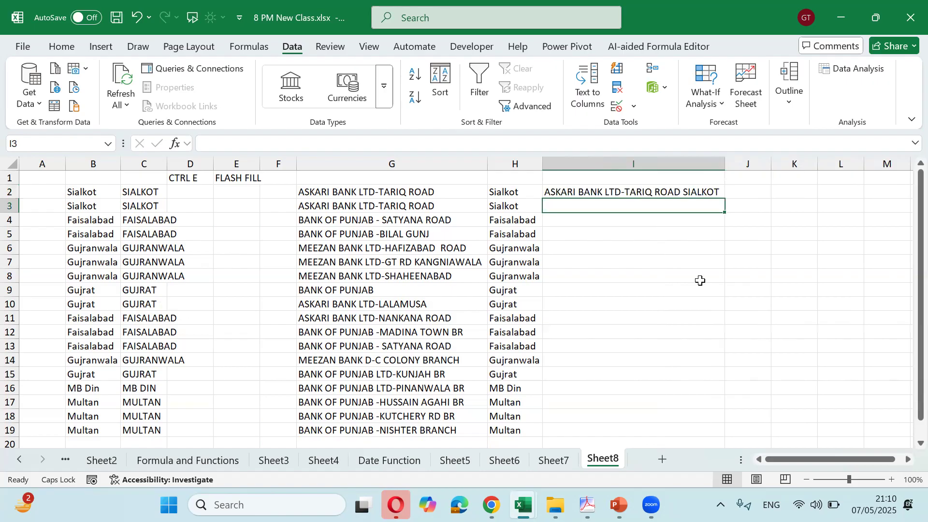
key(ctrl+e)
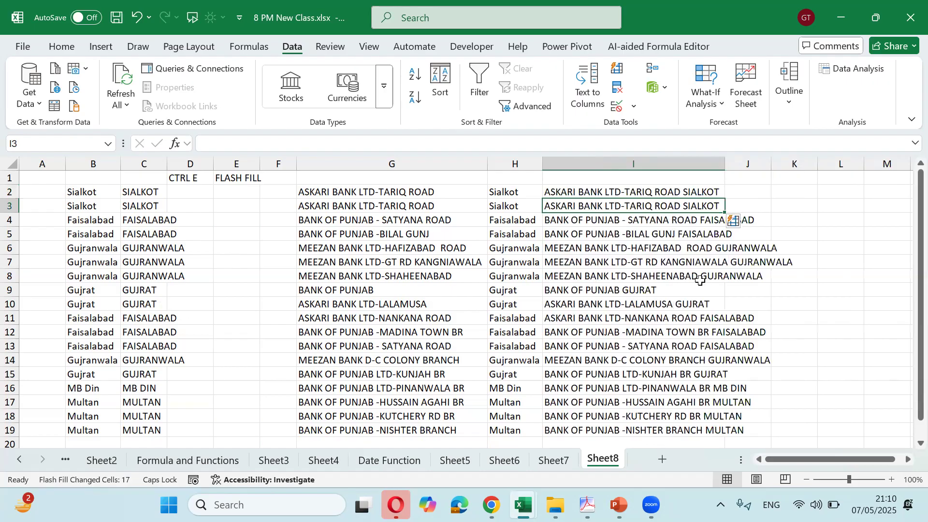
key(Left)
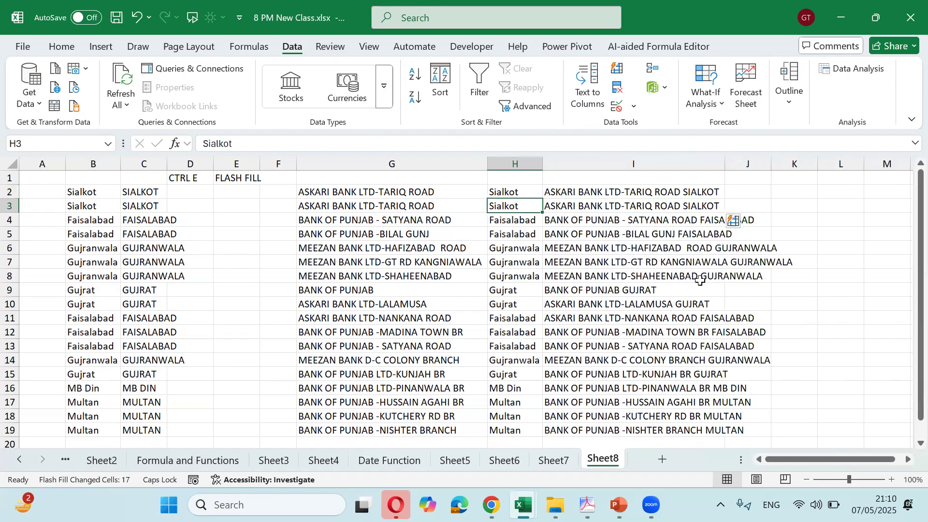
key(Left)
key(Up)
key(shift+Right)
key(ctrl+shift+Down)
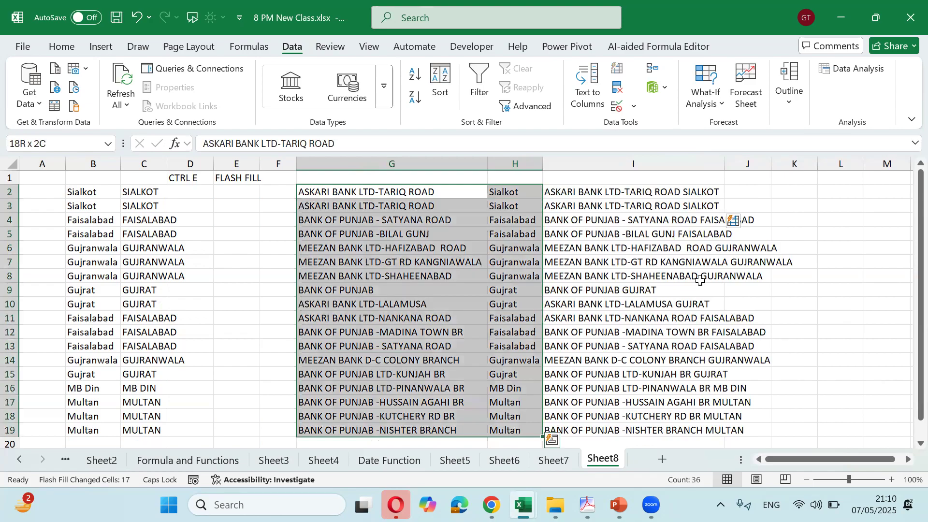
key(Right)
key(Right)
key(Down)
key(ctrl+shift+Down)
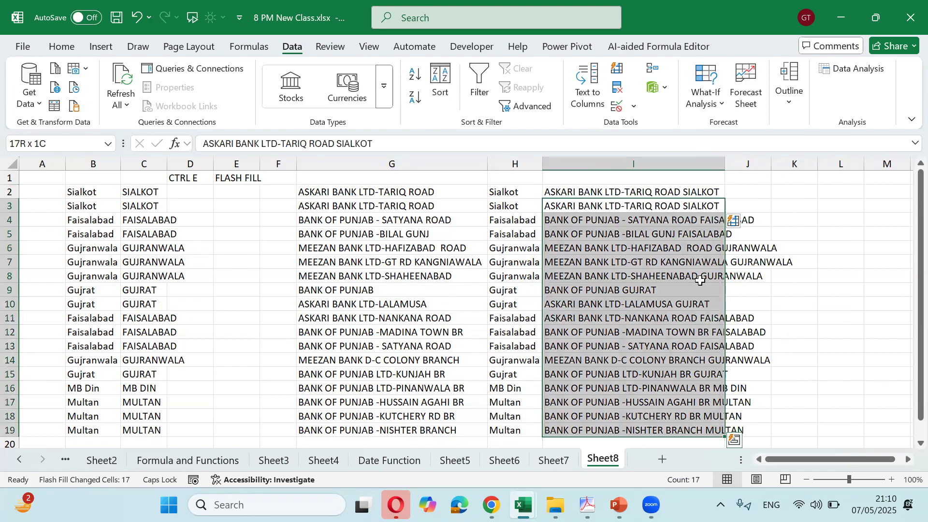
Select the combined entries I2:I19, then move to cell D21 for a new list
key(Left)
key(Left)
key(Left)
key(Left)
key(Up)
key(Up)
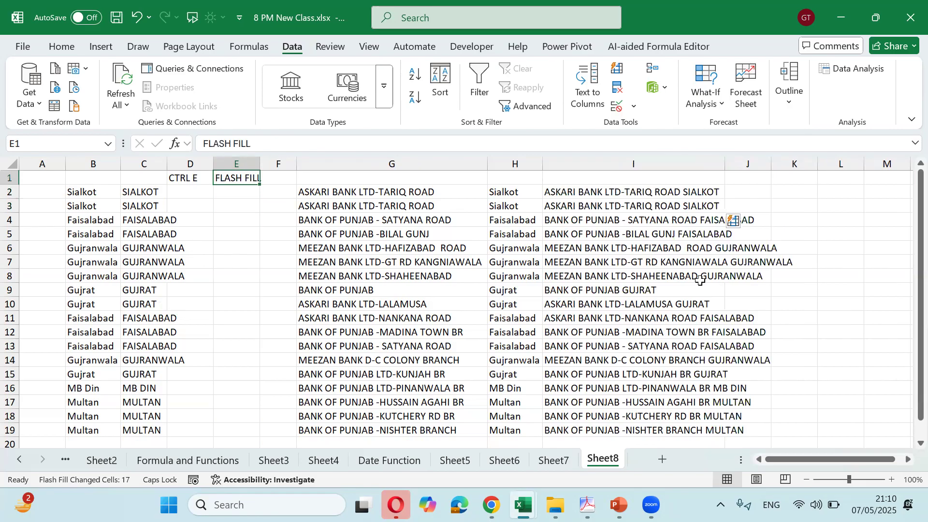
key(Right)
key(Right)
key(Right)
key(Right)
key(Down)
key(ctrl+shift+Down)
key(Down)
key(Down)
key(Down)
key(Down)
key(Down)
key(Down)
key(Down)
key(Down)
key(Down)
key(Down)
key(Down)
key(Down)
key(Down)
key(Down)
key(Down)
key(Down)
key(Down)
key(Down)
key(Down)
key(Down)
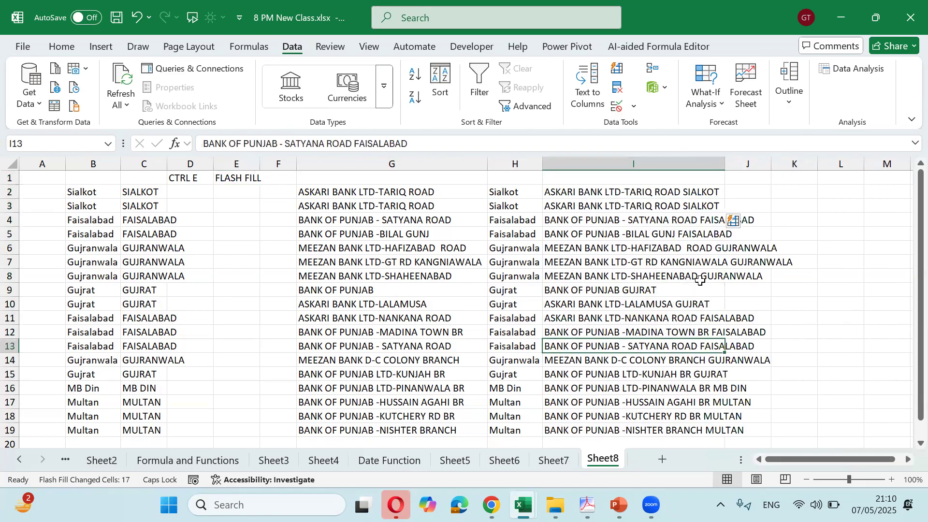
key(Left)
key(Left)
key(Left)
key(Left)
key(Left)
key(Up)
key(Left)
key(Right)
key(Down)
key(Down)
key(Down)
key(Down)
key(Down)
key(Down)
key(Down)
key(Down)
key(Down)
key(Up)
key(Up)
key(Up)
key(Up)
key(Up)
key(Up)
key(Up)
key(Up)
key(Up)
key(Up)
key(Right)
key(Right)
key(Right)
key(Left)
key(Left)
key(Left)
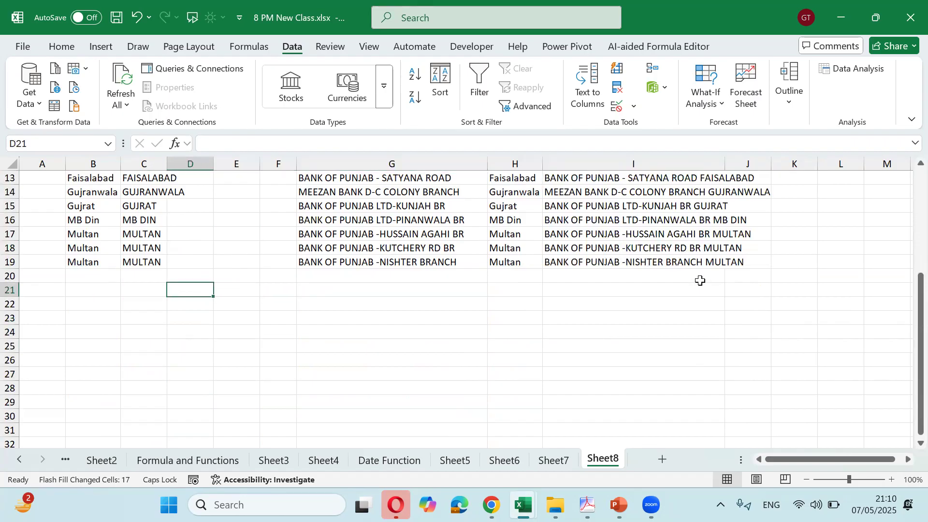
Enter EMPLOYEE1 in D21, fill the series down to EMPLOYEE21 in D41, and widen column D
text(EMPLO)
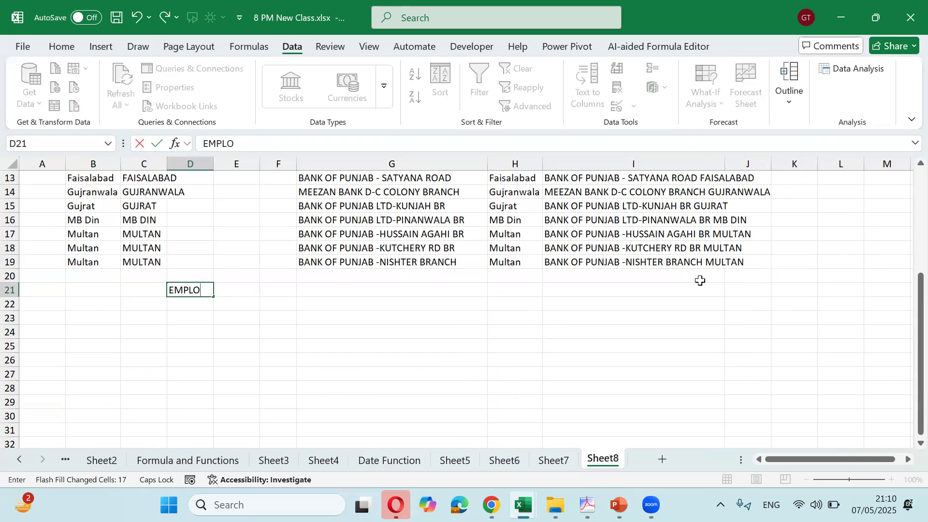
text(YEE1)
key(BackSpace)
text(1)
key(ctrl+Return)
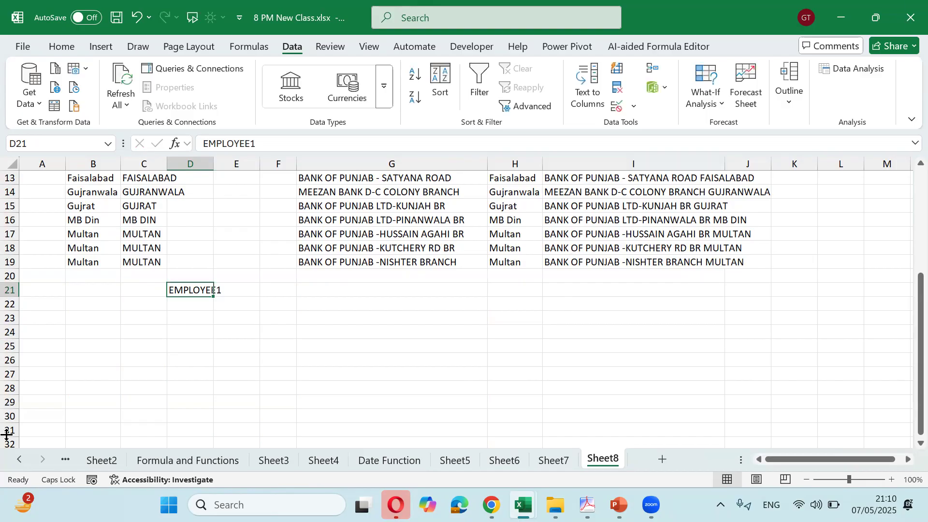
drag(217, 294, 223, 465)
scroll(185, 201, up, 2)
drag(208, 162, 318, 161)
click(264, 218)
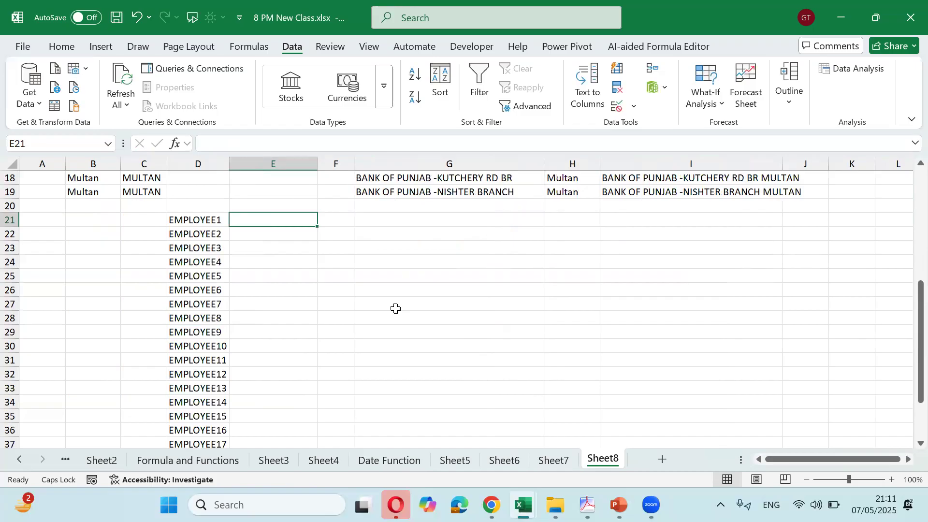
Enter the first employee's gmail address in E21 and Flash Fill addresses for all 21 employees
text(EMPLOY)
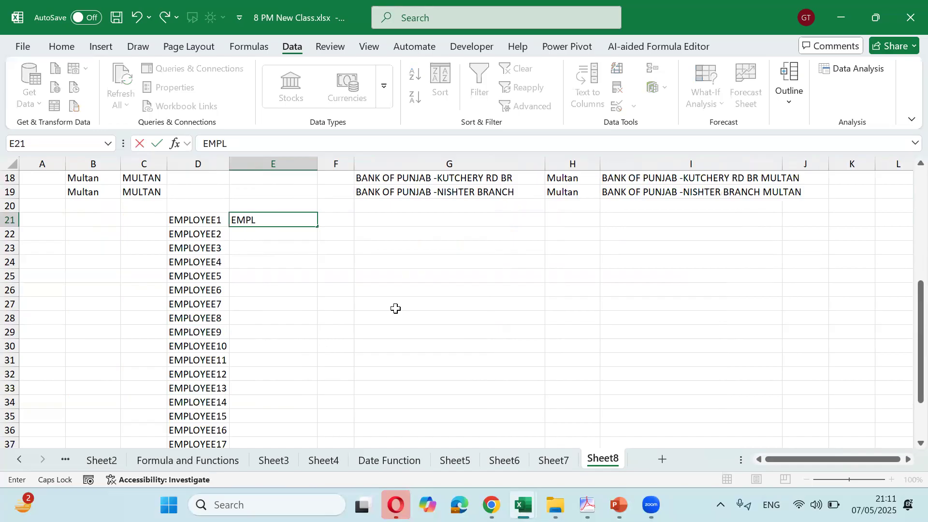
key(BackSpace)
key(BackSpace)
key(BackSpace)
key(BackSpace)
key(BackSpace)
key(BackSpace)
key(Caps_Lock)
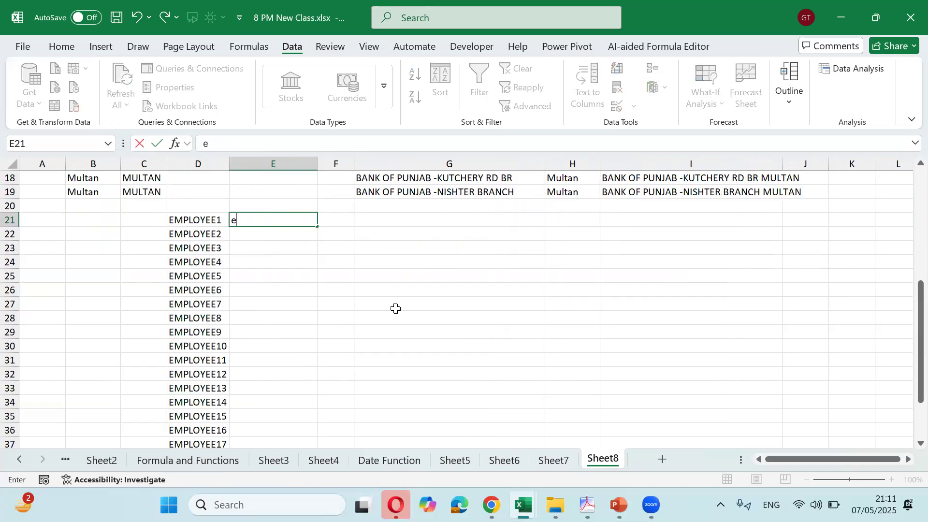
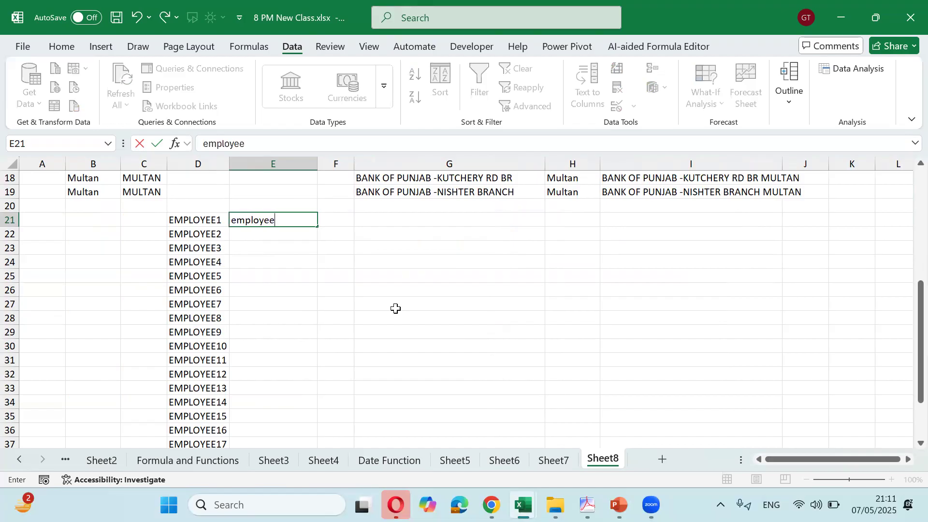
key(Return)
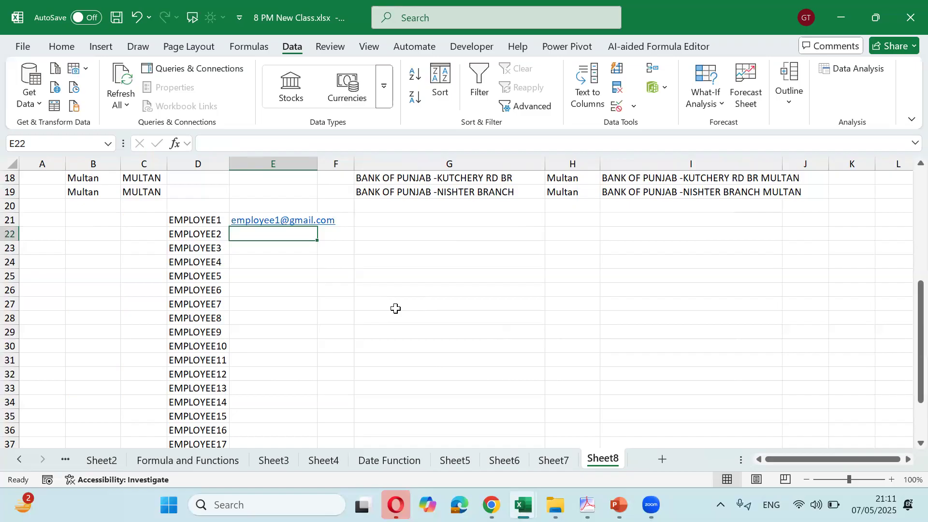
key(ctrl+e)
Select the filled e-mail list E21:E41 and move back up toward the bank data
key(Up)
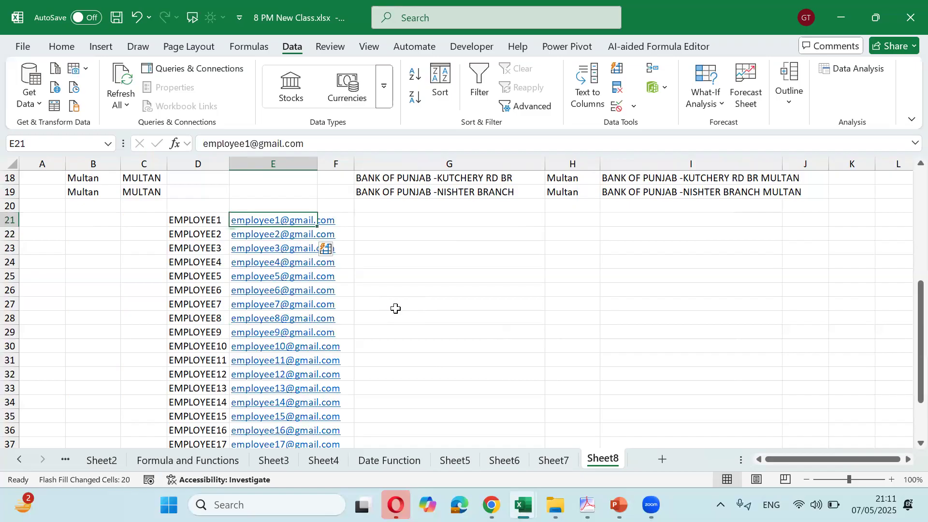
key(ctrl+shift+Down)
key(Up)
key(Down)
key(Down)
key(Up)
key(Up)
key(Up)
key(Down)
key(Down)
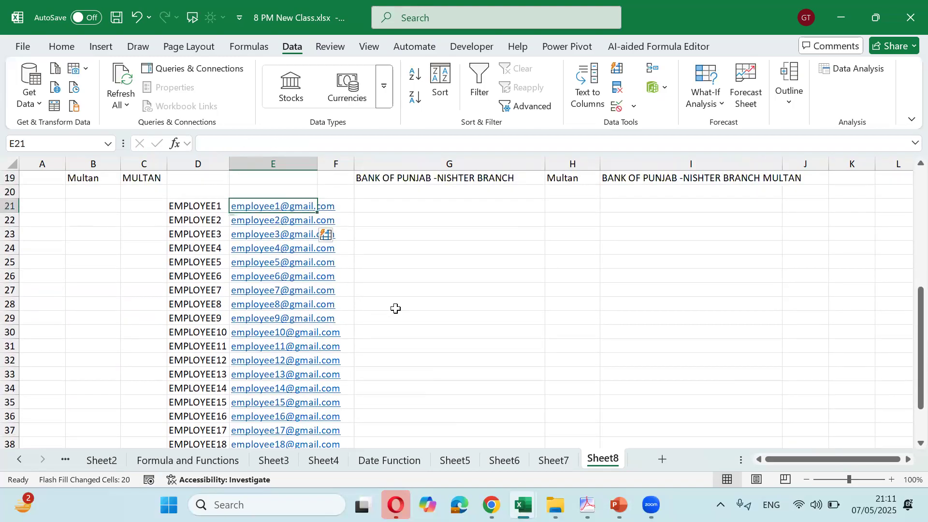
key(ctrl+shift+Down)
key(Up)
key(Up)
key(Up)
key(Up)
key(Up)
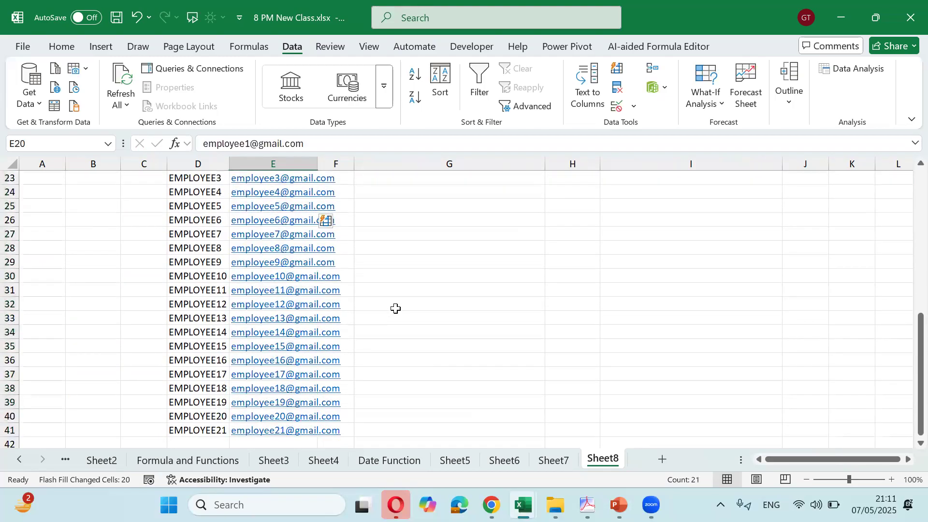
key(Right)
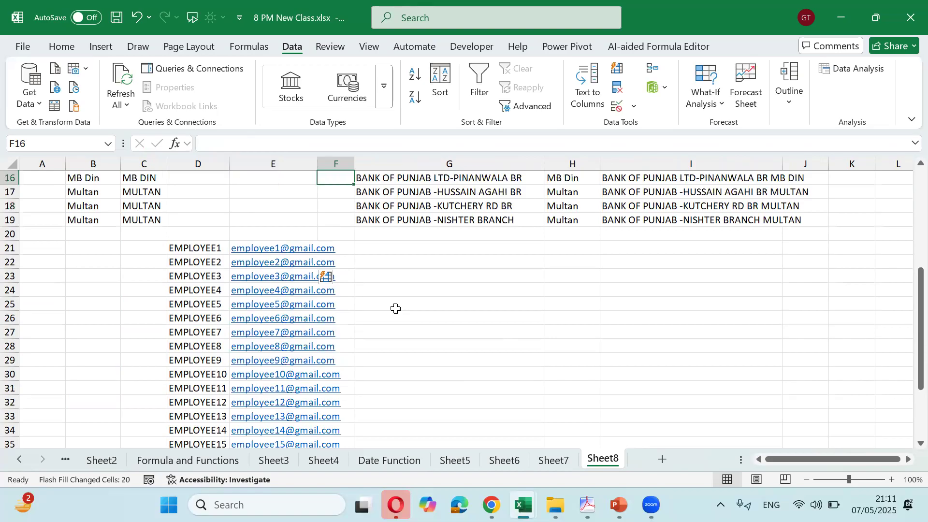
key(Right)
key(Right)
key(Left)
key(ctrl+Up)
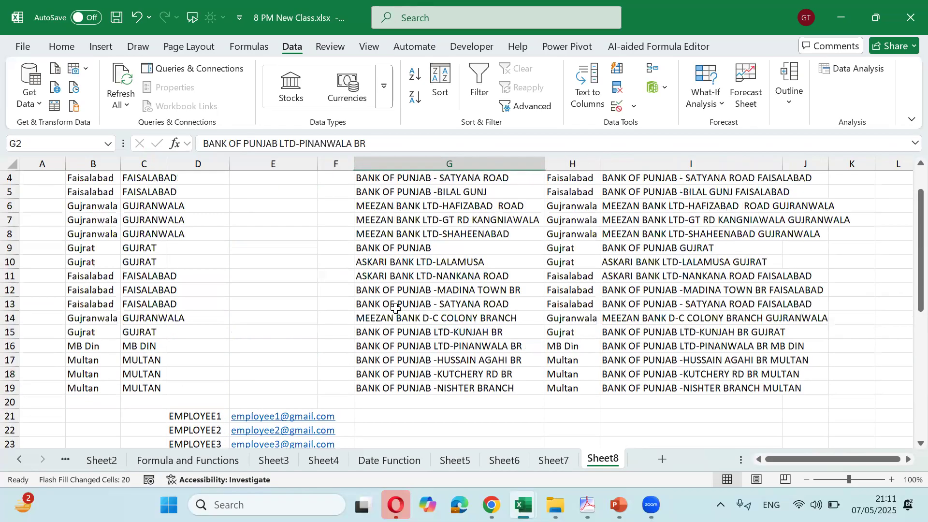
key(Left)
key(Left)
key(Left)
key(Left)
key(Left)
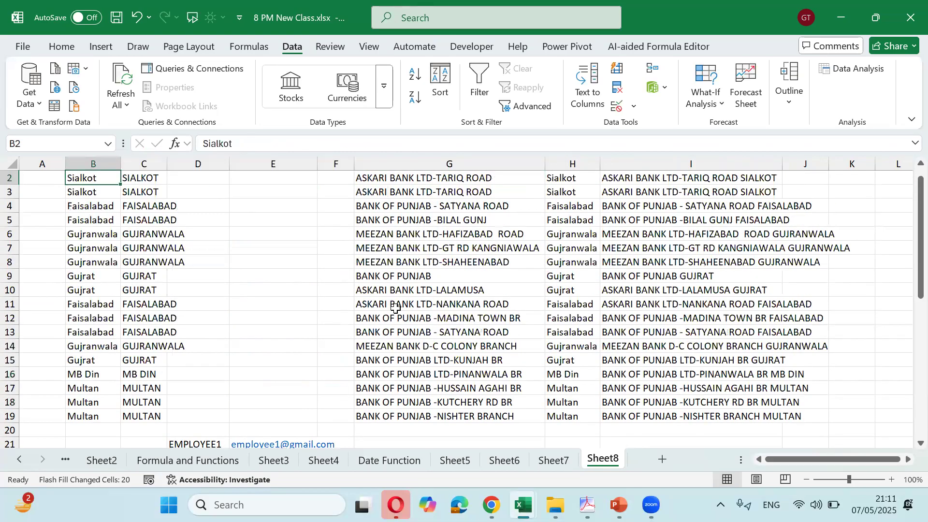
Copy the two city columns B2:C19 and paste them at G21
key(shift+Right)
key(ctrl+shift+Down)
key(ctrl+c)
key(Down)
key(Down)
key(Down)
key(Down)
key(Down)
key(Down)
key(Down)
key(Down)
key(Down)
key(Down)
key(Down)
key(Down)
key(Down)
key(Down)
key(Down)
key(Down)
key(Down)
key(Down)
key(Down)
key(Down)
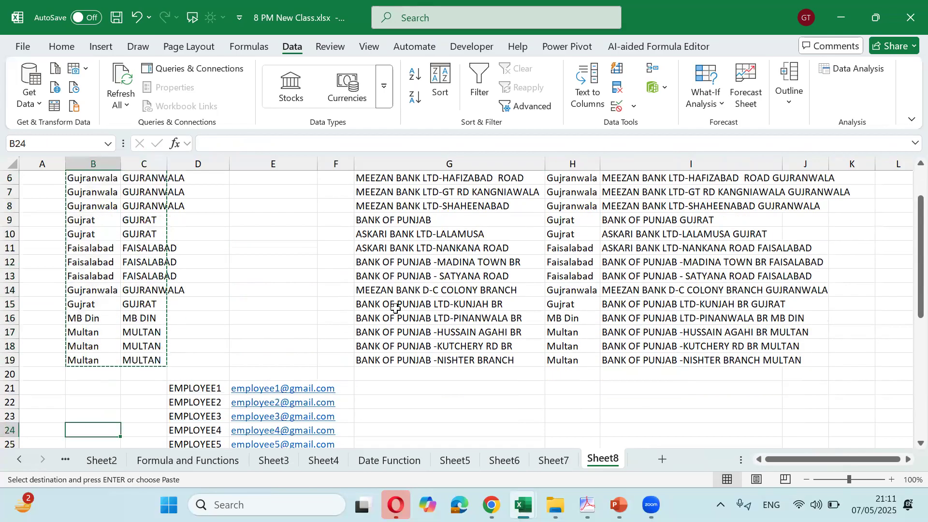
key(Right)
key(Right)
key(Right)
key(Up)
key(Up)
key(Up)
key(Up)
key(Up)
key(Up)
key(Up)
key(Up)
key(Up)
key(Up)
key(Right)
key(Right)
key(Up)
key(Right)
key(Up)
key(Up)
key(Left)
key(Up)
key(ctrl+v)
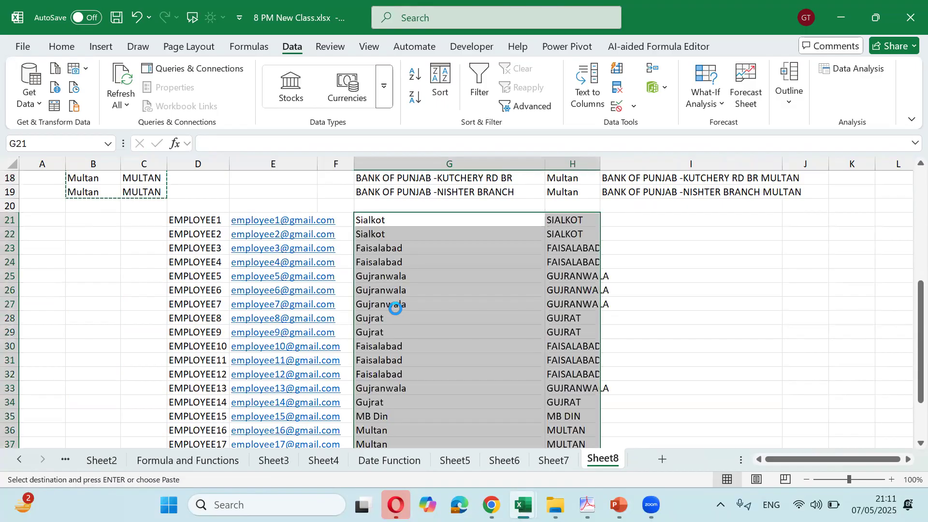
Enter Sialkot/Sialkot in I21 and Flash Fill the City/City pairs down column I
key(Right)
key(Right)
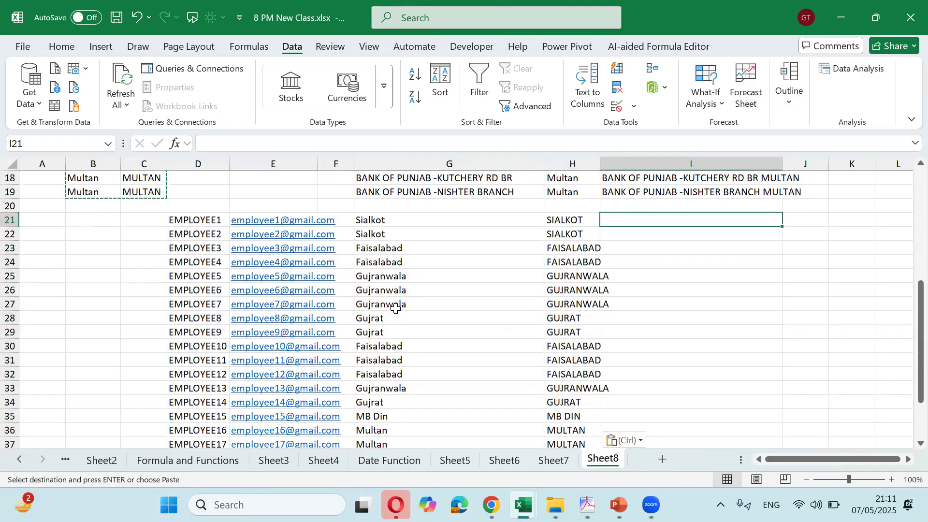
text(Sialkot)
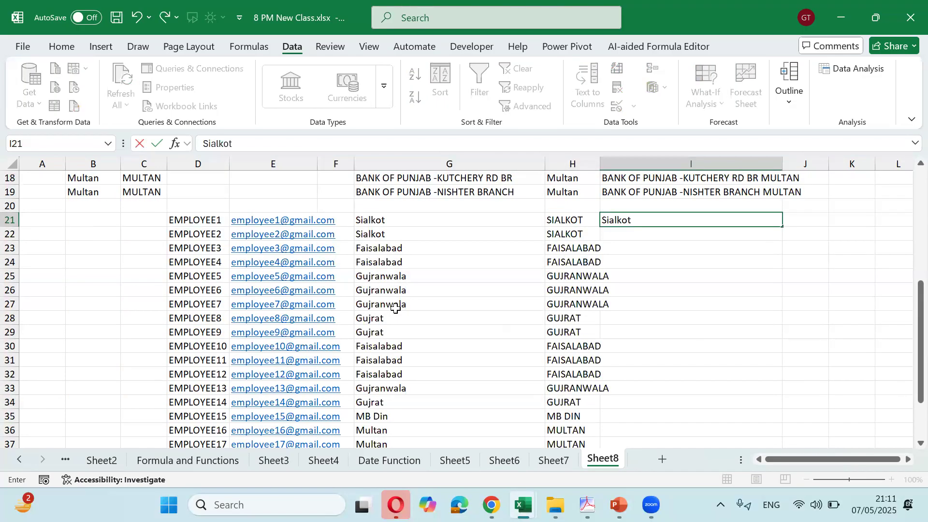
text(/Sialkot)
key(Return)
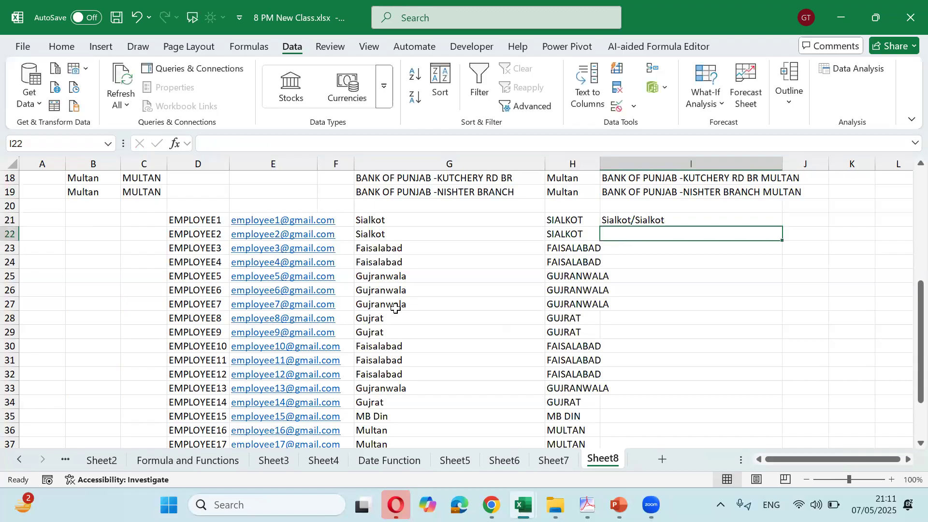
key(ctrl+e)
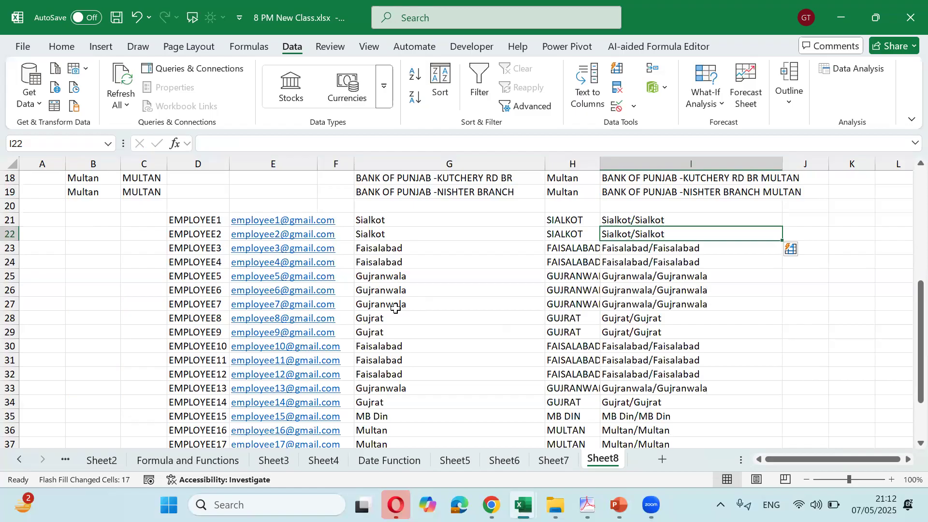
Auto-fit column H to the width of its contents
double_click(601, 164)
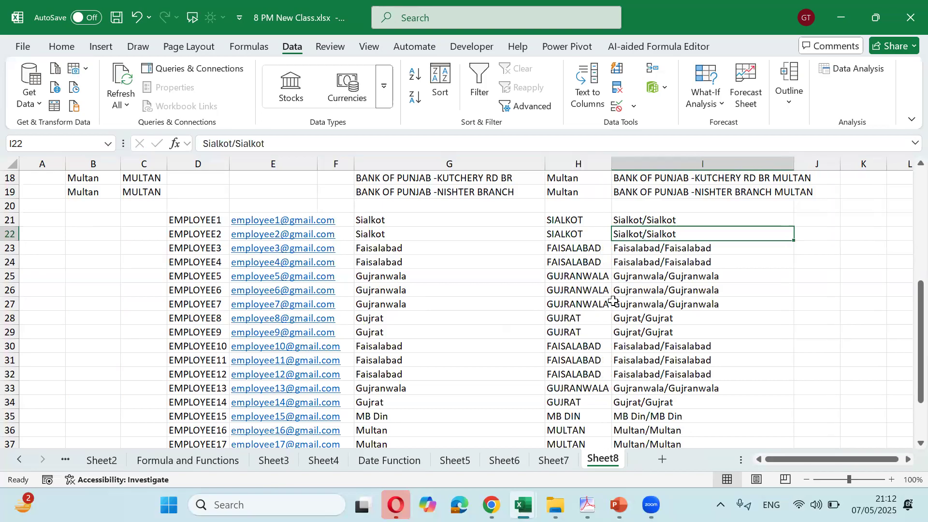
scroll(623, 281, down, 5)
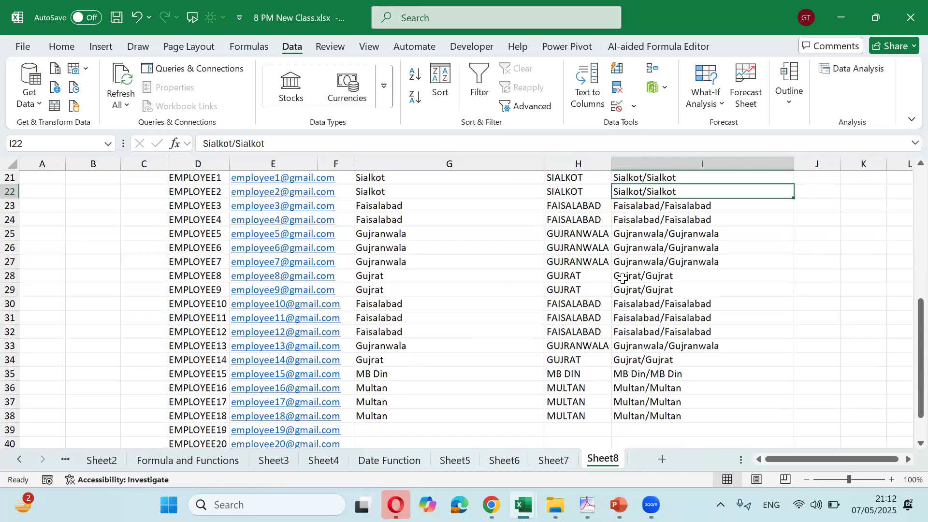
scroll(623, 279, up, 3)
scroll(623, 279, up, 2)
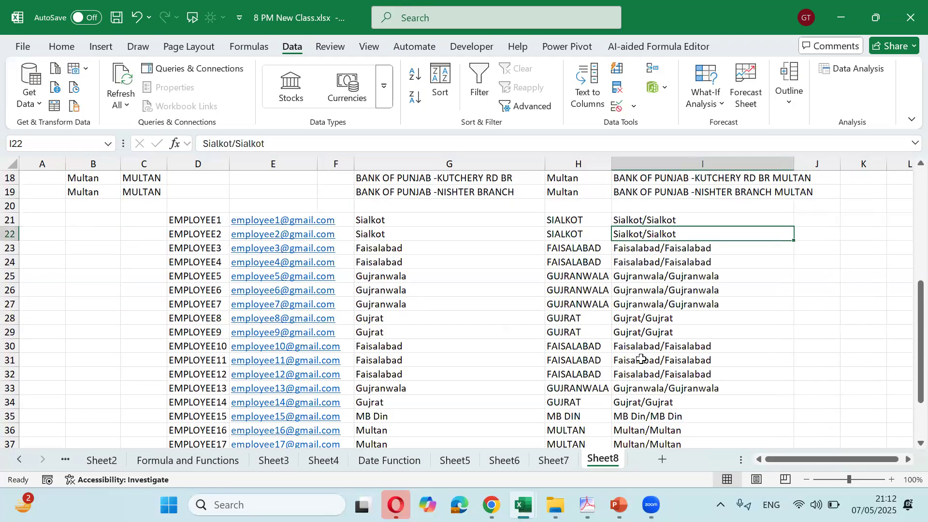
scroll(642, 357, down, 3)
scroll(640, 353, up, 6)
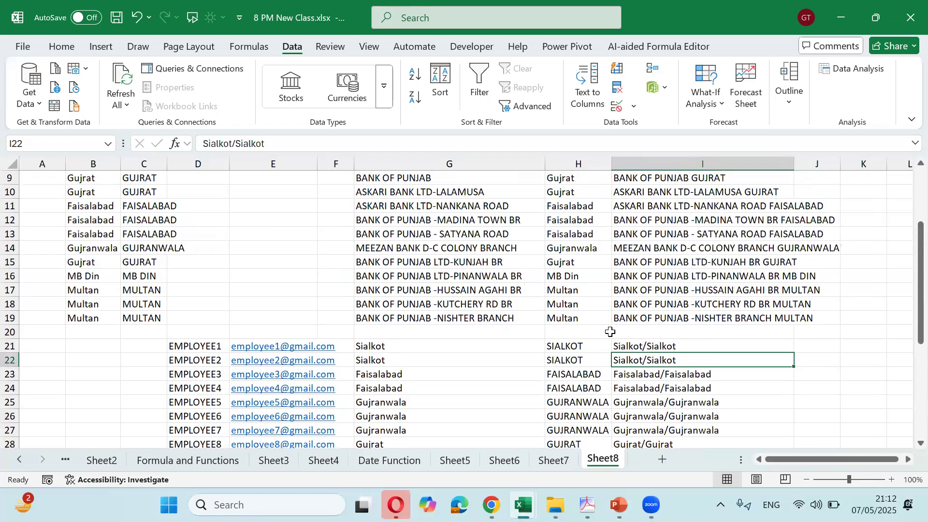
scroll(547, 309, down, 6)
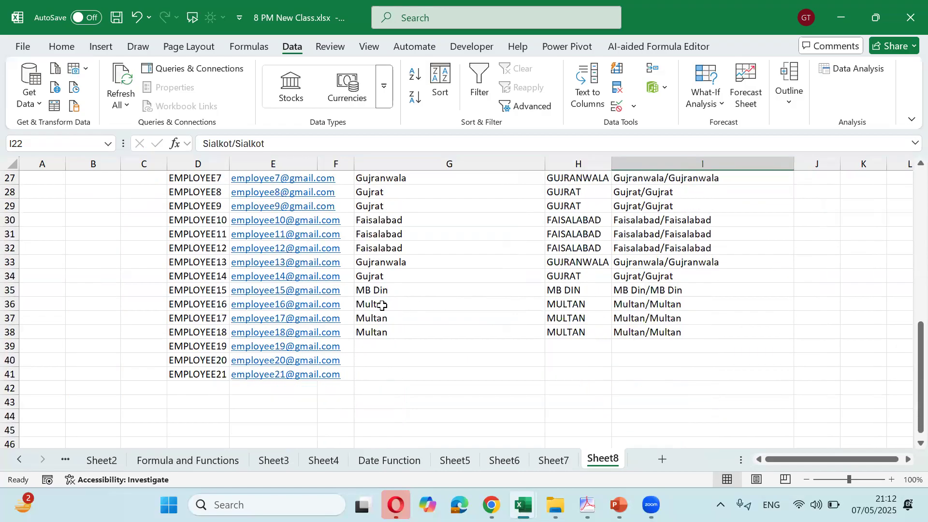
scroll(328, 291, down, 2)
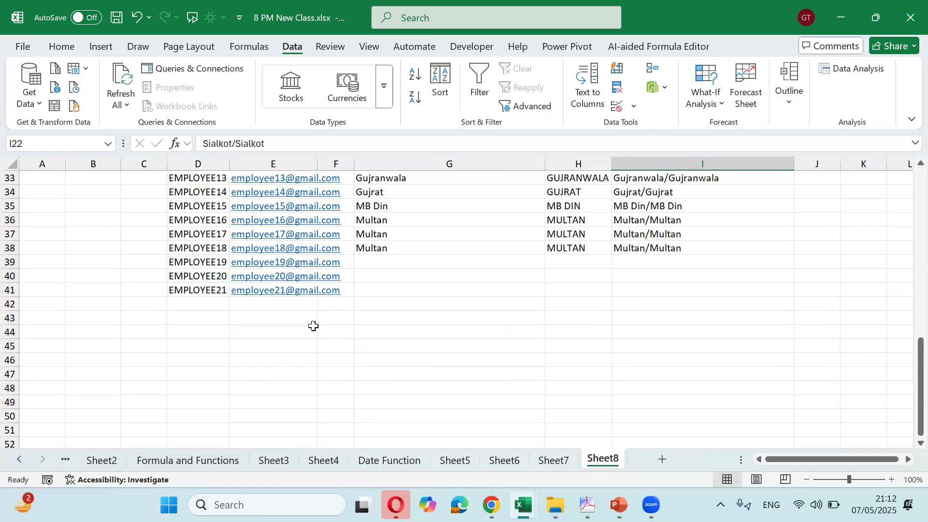
Enter the starting number 356674 in D43
click(334, 318)
scroll(377, 290, down, 2)
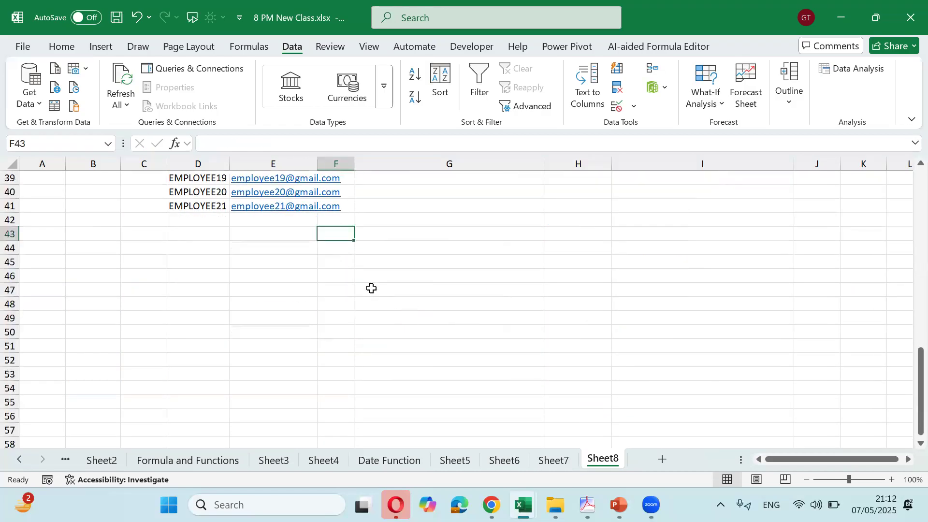
click(197, 232)
text(356674)
key(ctrl+Return)
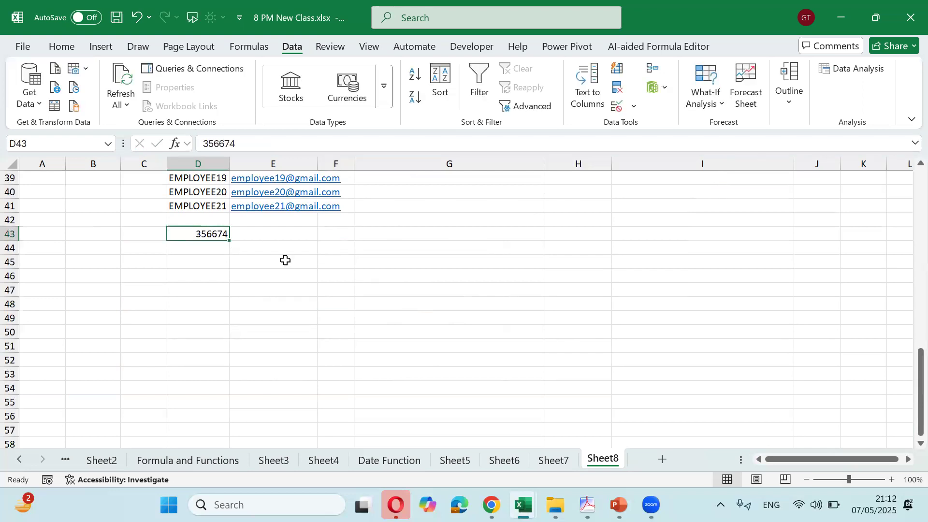
Fill 356674 down to D113 and switch the fill to an incrementing series
drag(230, 240, 209, 483)
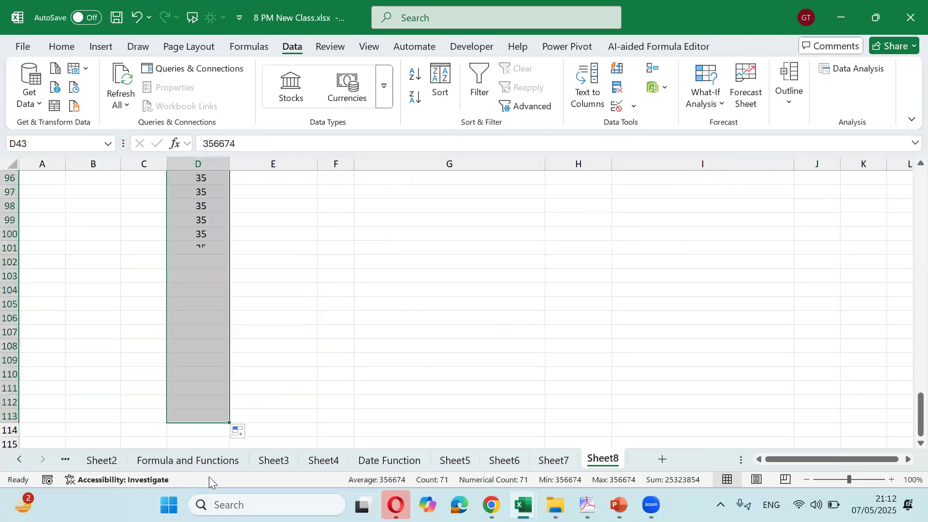
click(238, 435)
click(193, 360)
scroll(255, 299, up, 5)
scroll(255, 298, down, 1)
click(274, 347)
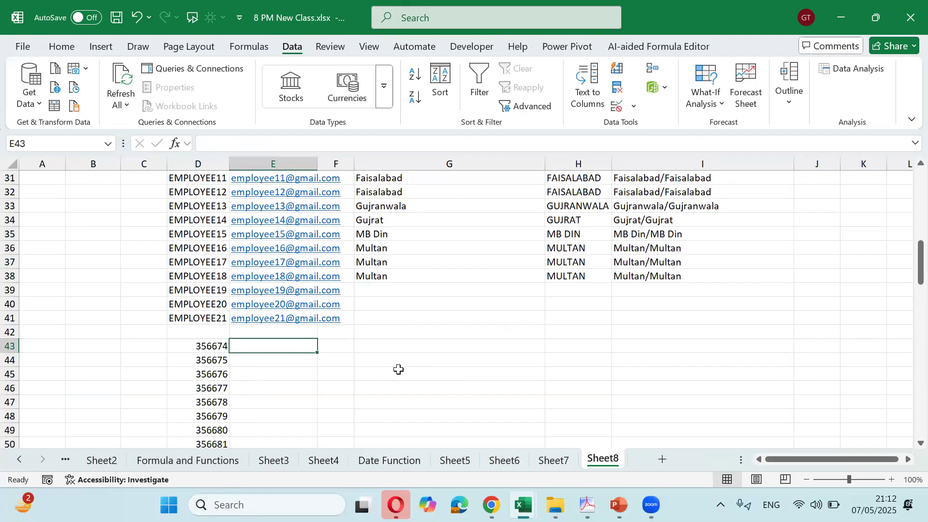
Enter NE356674 in E43 and Flash Fill the NE codes down column E
text(NE)
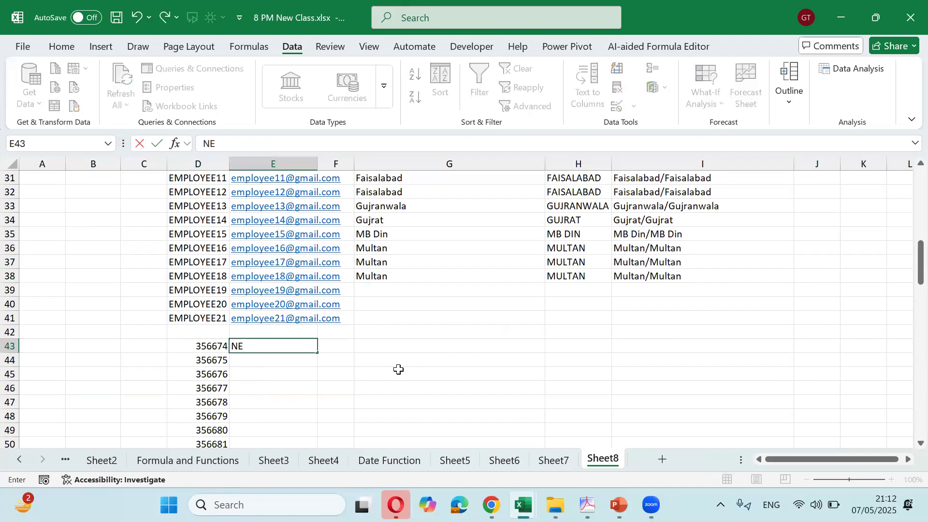
text(356674)
key(Return)
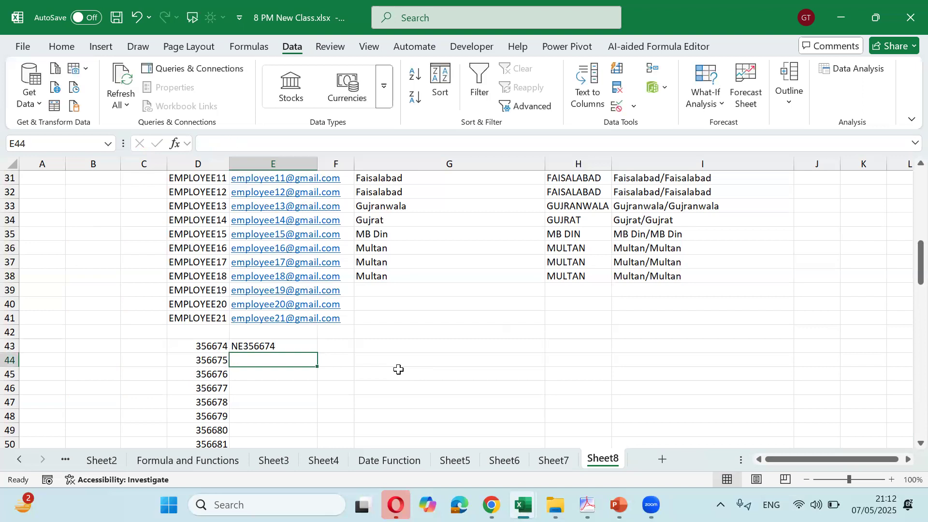
key(ctrl+d)
key(Delete)
key(ctrl+e)
Select E43:E113 to confirm the flash-filled codes run to row 113
key(Up)
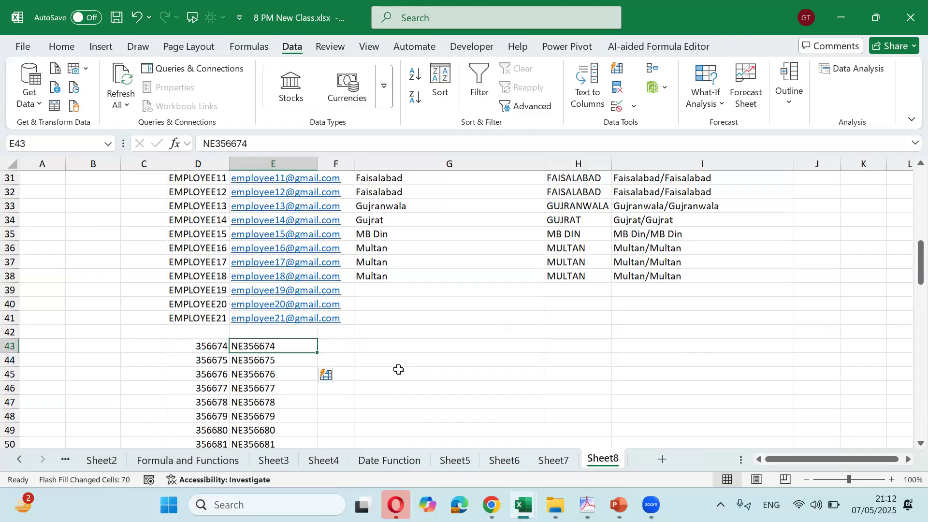
key(ctrl+shift+Down)
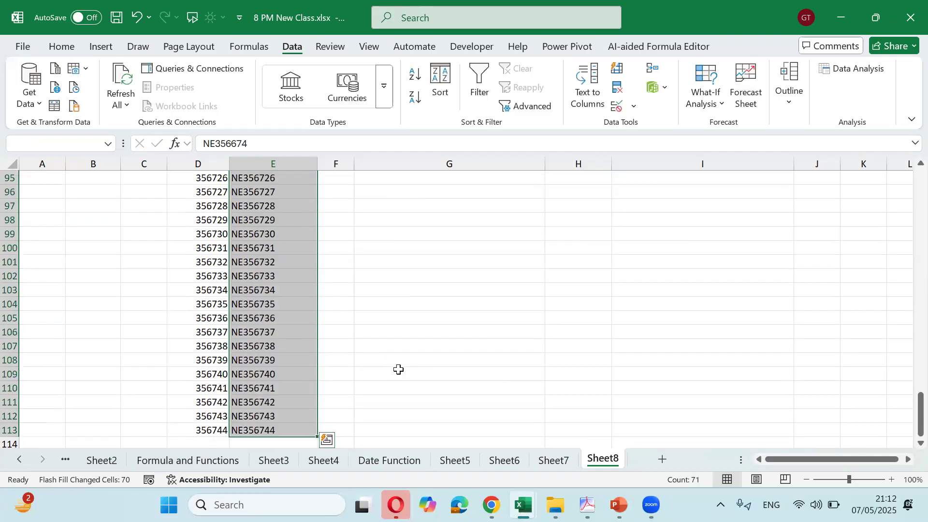
key(ctrl+shift+Up)
key(ctrl+shift+Down)
key(ctrl+shift+Up)
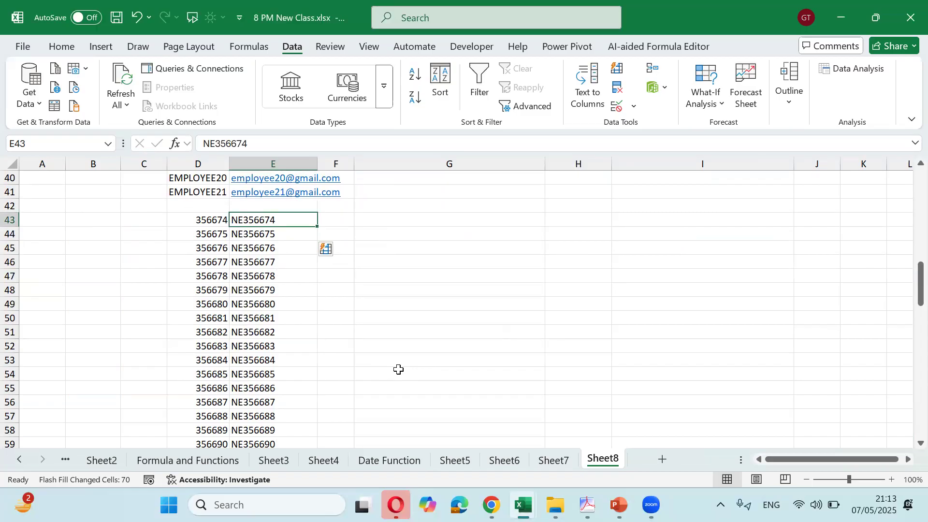
key(ctrl+shift+Down)
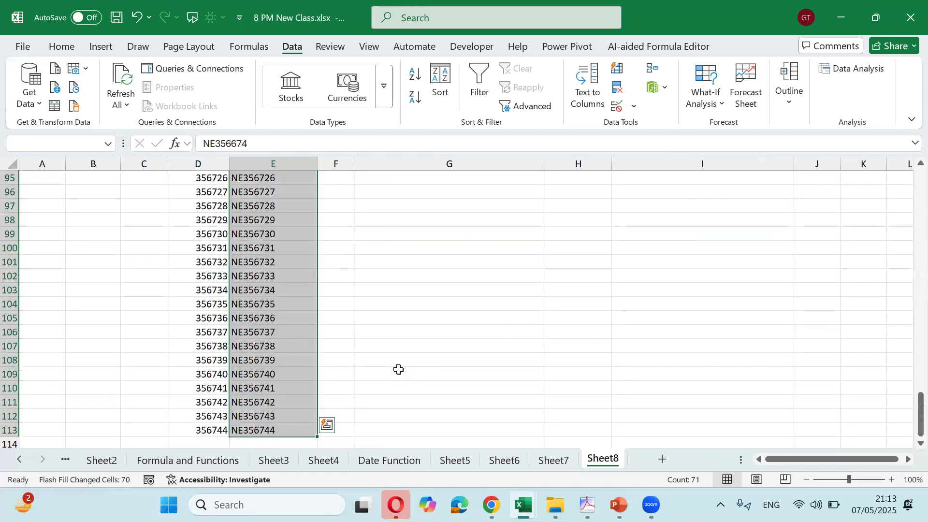
key(ctrl+shift+Up)
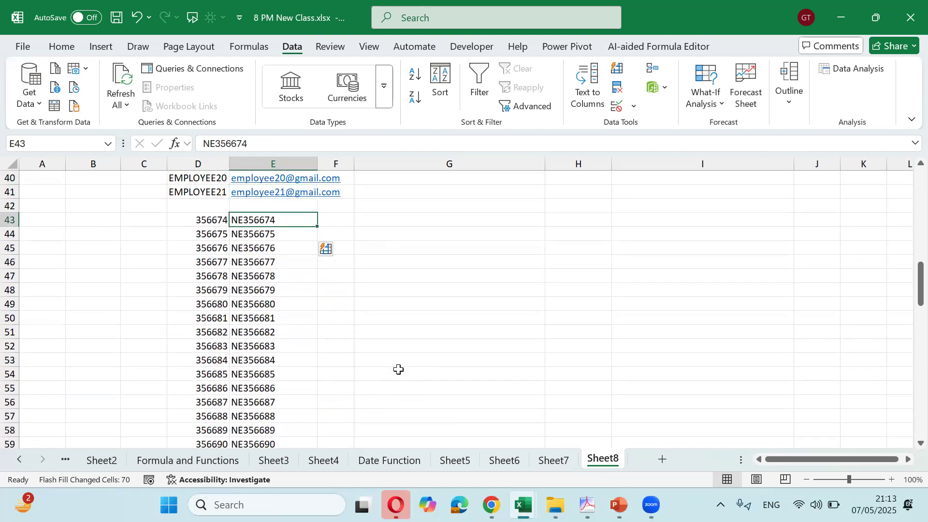
key(Right)
key(Right)
key(Left)
key(Left)
key(ctrl+shift+Down)
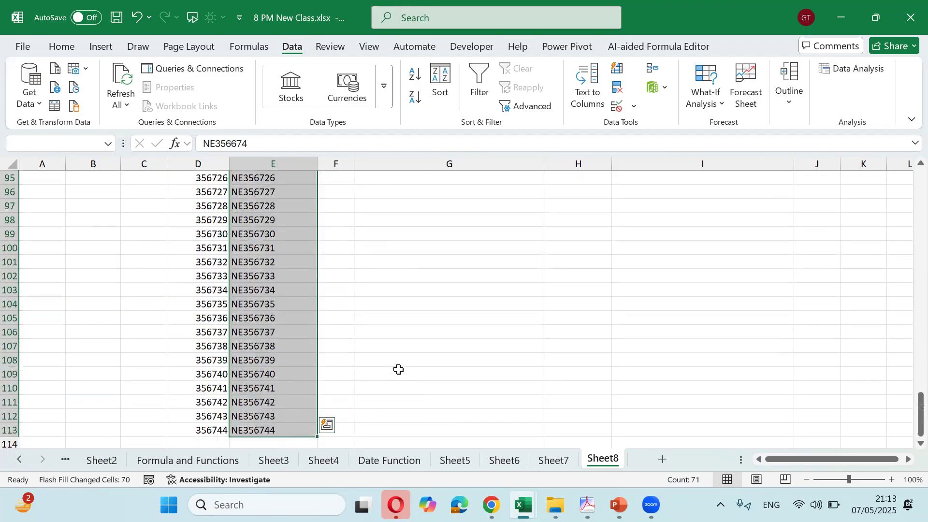
Enter the formula ="NE"&D43 in F43 and fill it down column F
key(ctrl+shift+Up)
key(Right)
text(=)
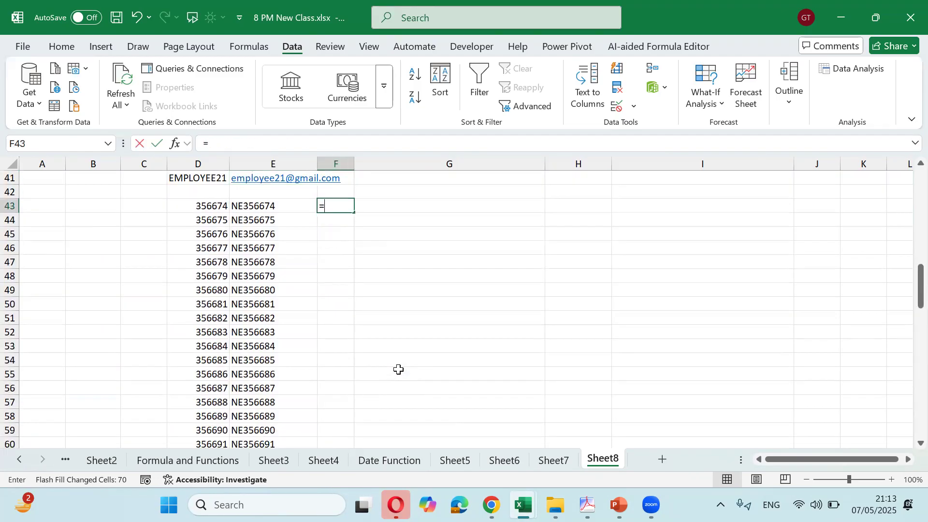
text("NE"&)
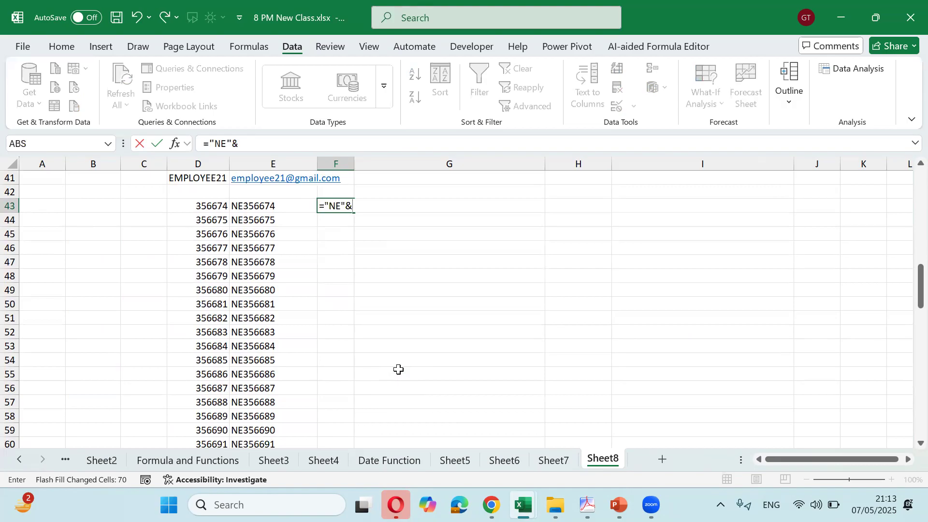
key(Left)
key(Left)
key(ctrl+Return)
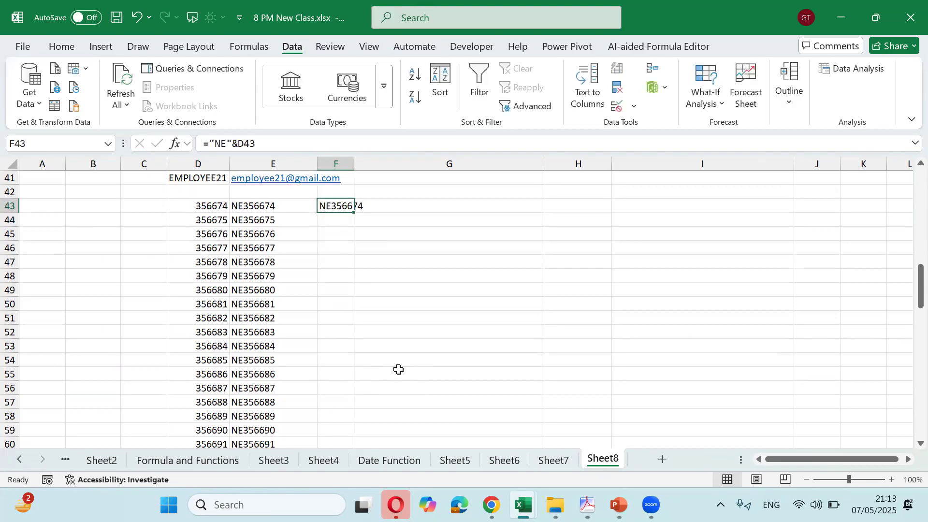
key(shift+Down)
key(shift+Down)
key(shift+Down)
key(shift+Down)
key(shift+Down)
key(shift+Down)
key(shift+Down)
key(shift+Down)
key(shift+Down)
key(shift+Down)
key(shift+Down)
key(shift+Down)
key(shift+Down)
key(shift+Down)
key(shift+Down)
key(shift+Down)
key(shift+Down)
key(shift+Down)
key(shift+Down)
key(shift+Down)
key(shift+Down)
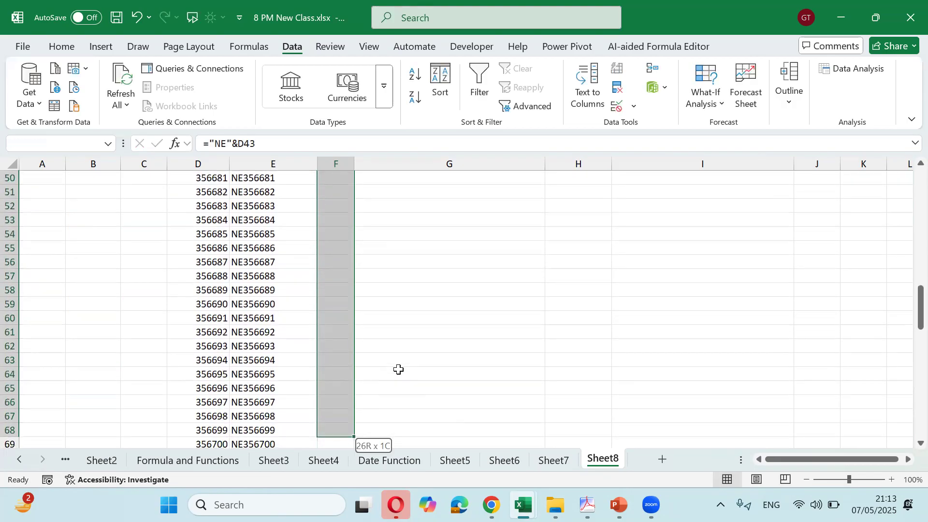
key(ctrl+d)
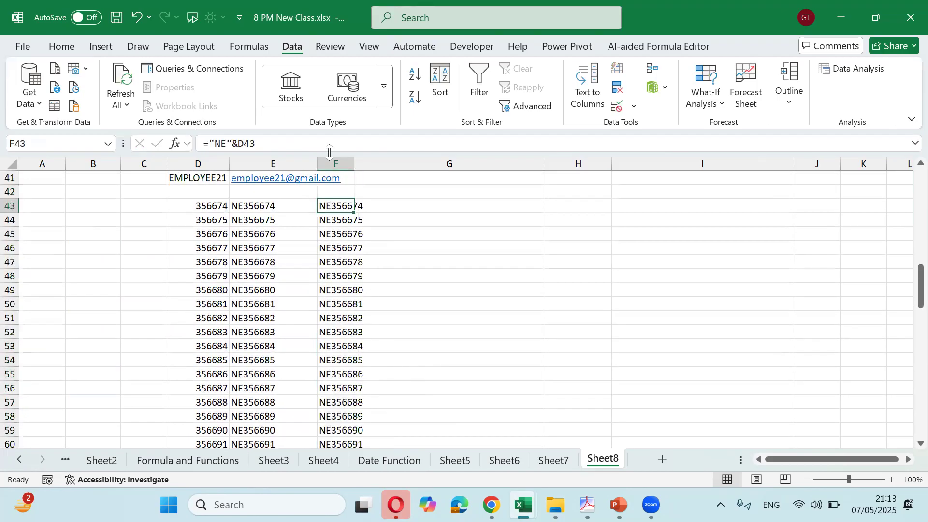
Auto-fit column F to the width of its NE codes
drag(355, 165, 355, 164)
double_click(355, 164)
click(349, 217)
scroll(363, 232, up, 13)
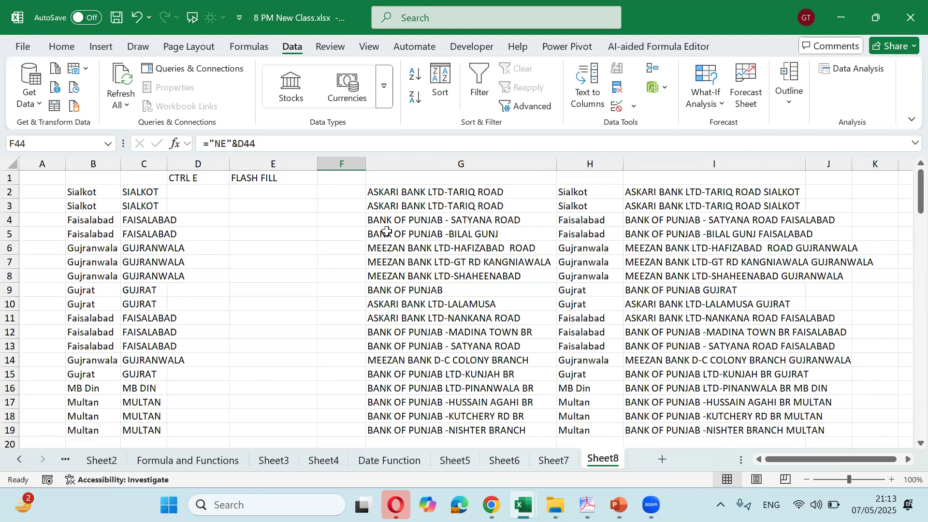
scroll(386, 231, down, 6)
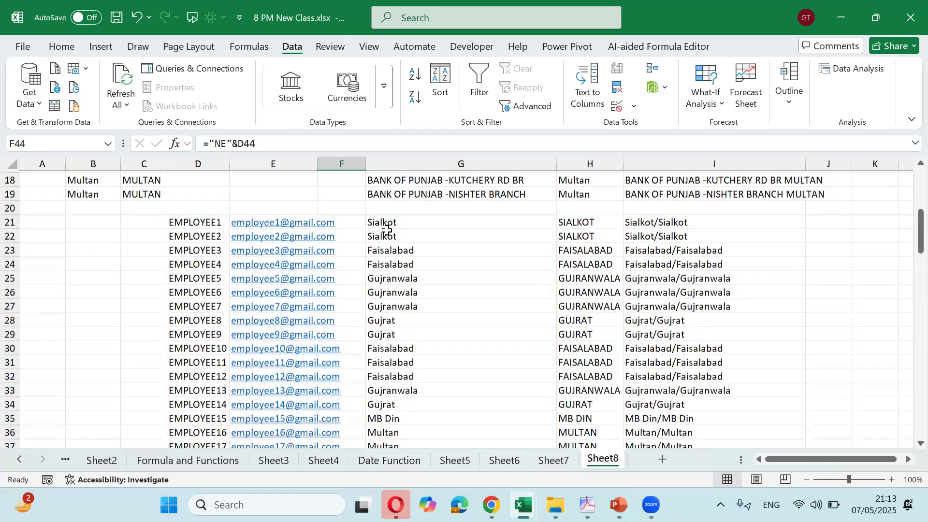
scroll(386, 231, up, 6)
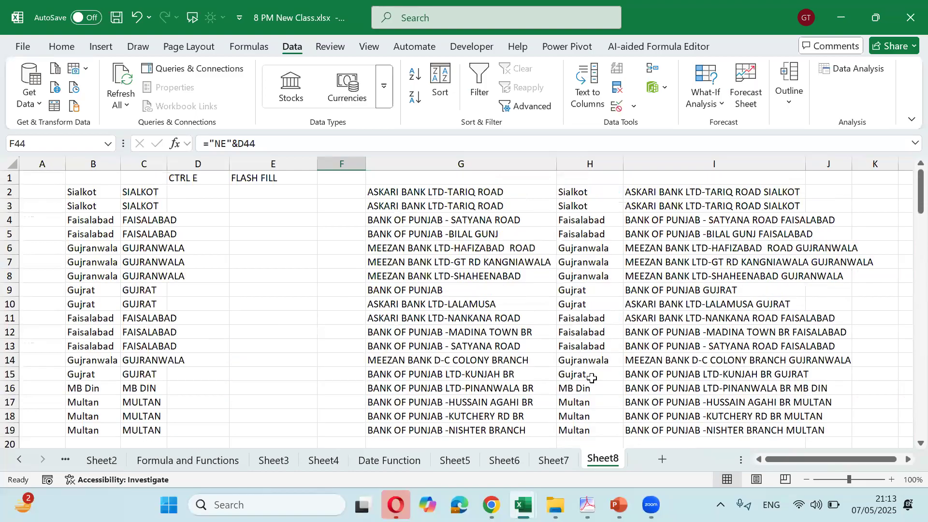
Add Sheet9 with Items 45 in B2:C2 and Rate 230 in B3:C3
click(668, 457)
key(Down)
key(Down)
key(Up)
key(Right)
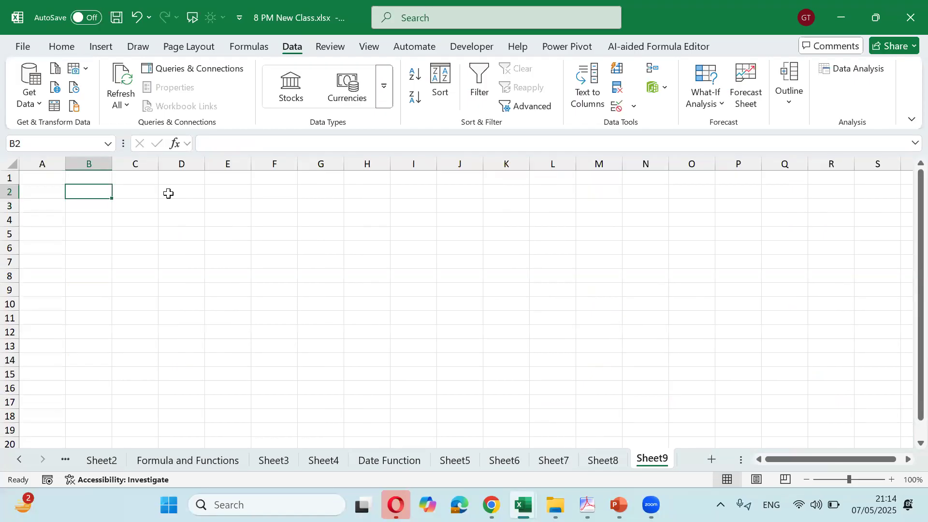
text(Items)
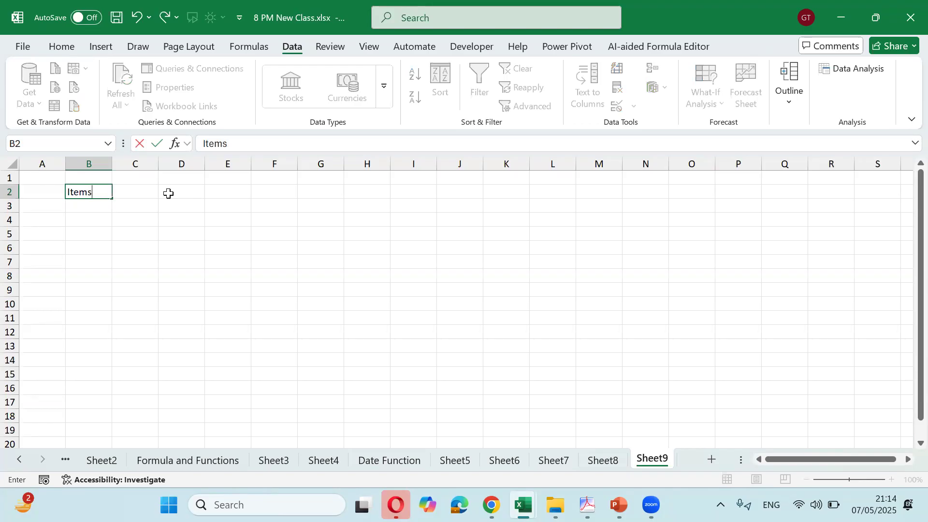
key(ctrl+Return)
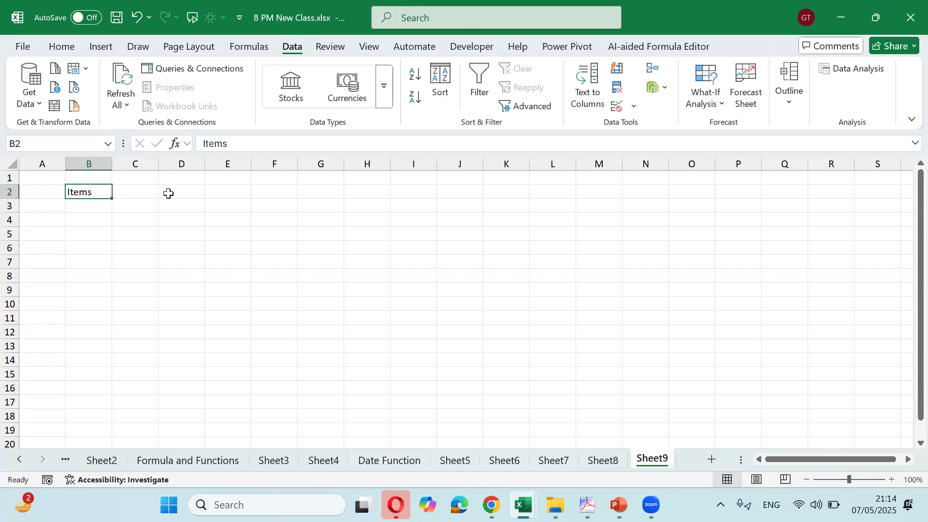
key(Right)
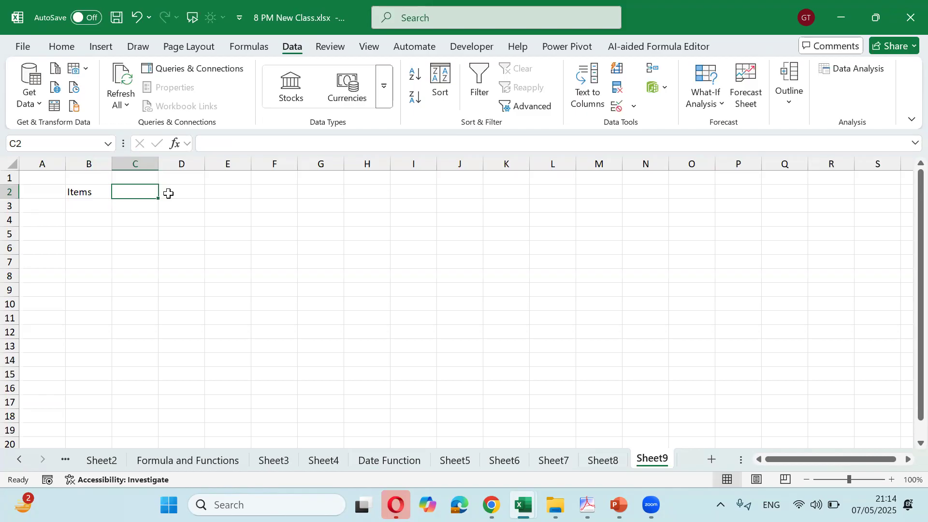
text(45)
key(Return)
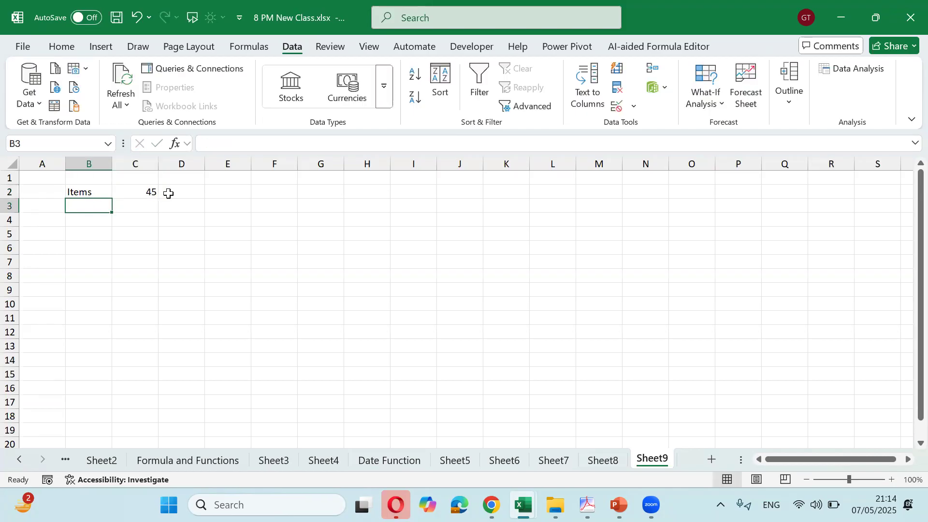
text(Rate)
key(Tab)
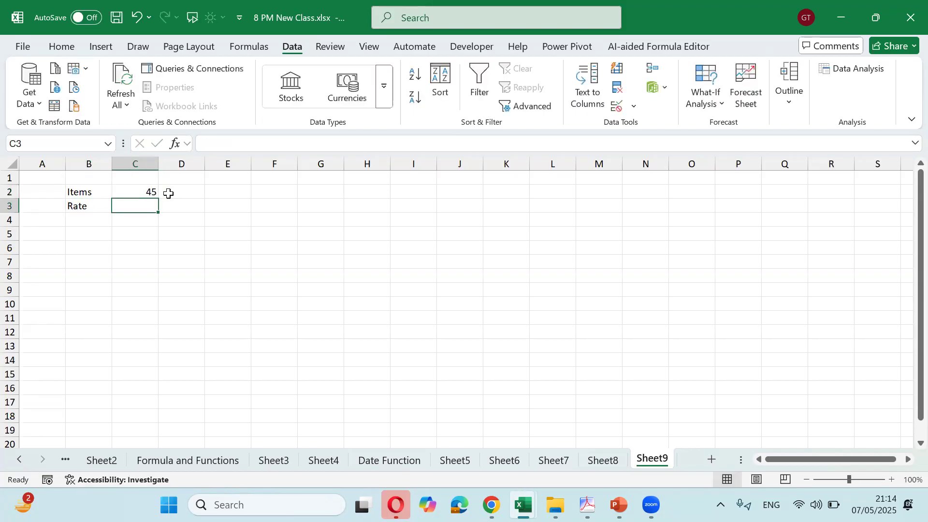
text(230)
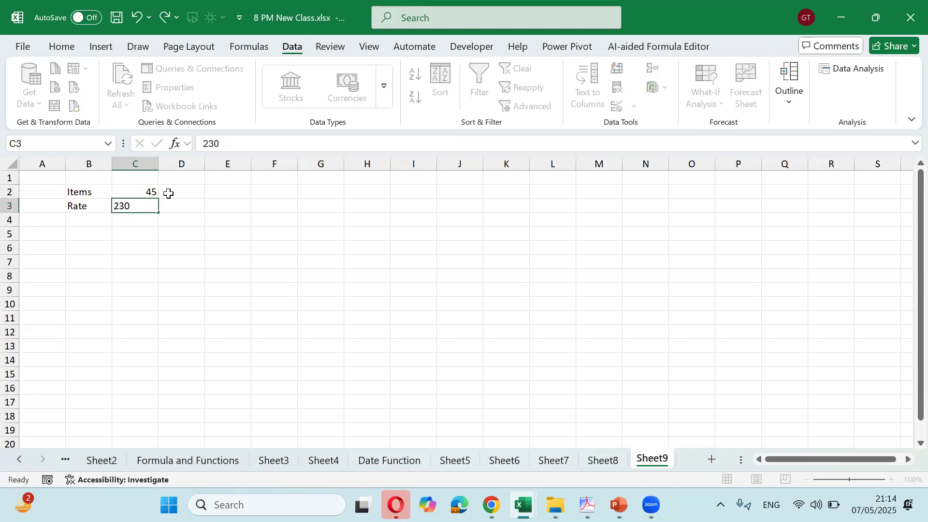
key(Return)
key(Return)
Label B5 Total Sale, enter a bold =C3*C2 in C5, and widen column B
text(Total Sale)
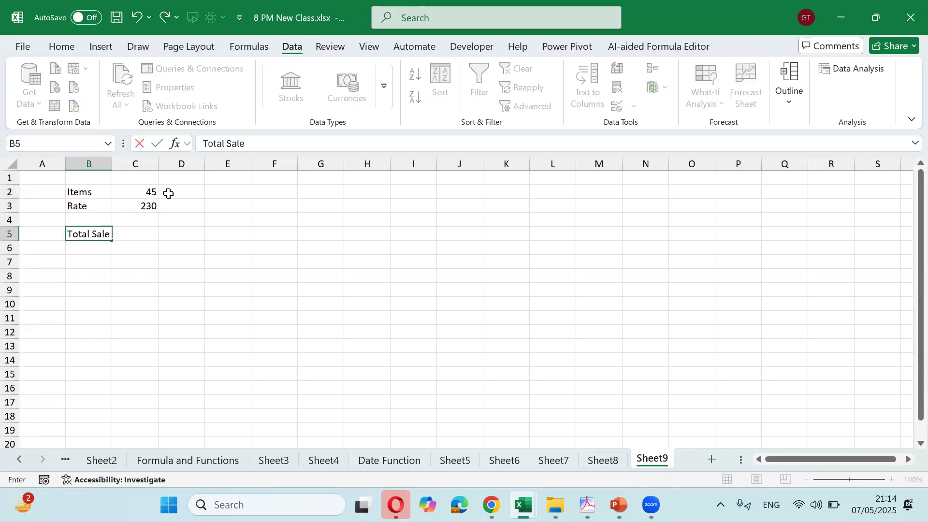
key(Tab)
text(=)
key(Up)
key(Up)
text(*)
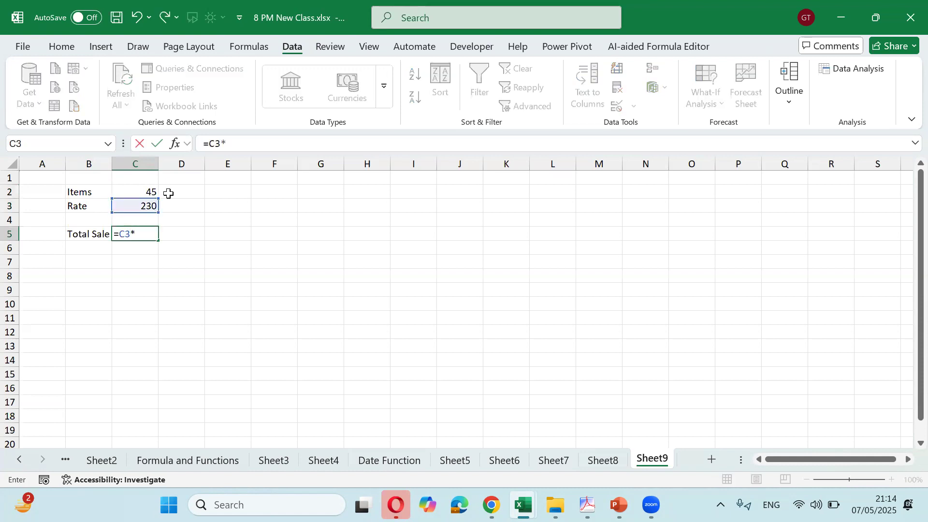
key(Up)
key(Up)
key(Up)
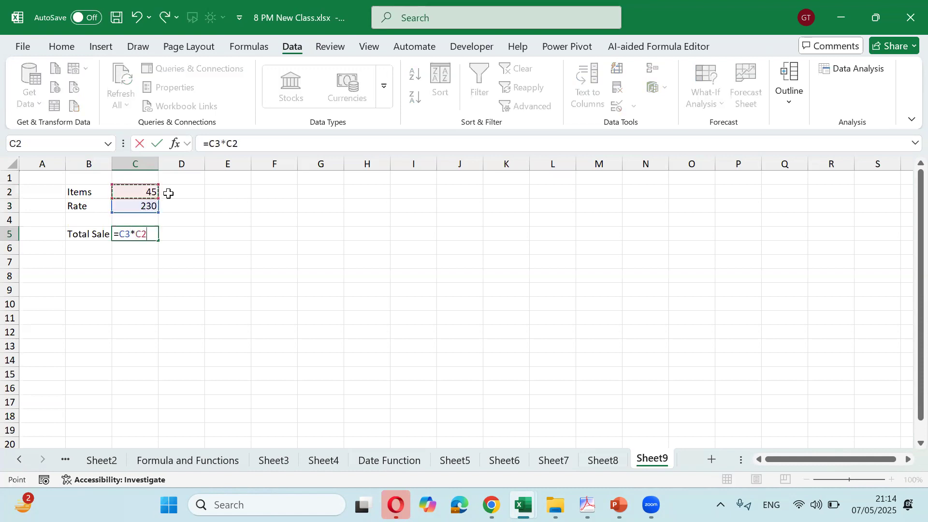
key(ctrl+Return)
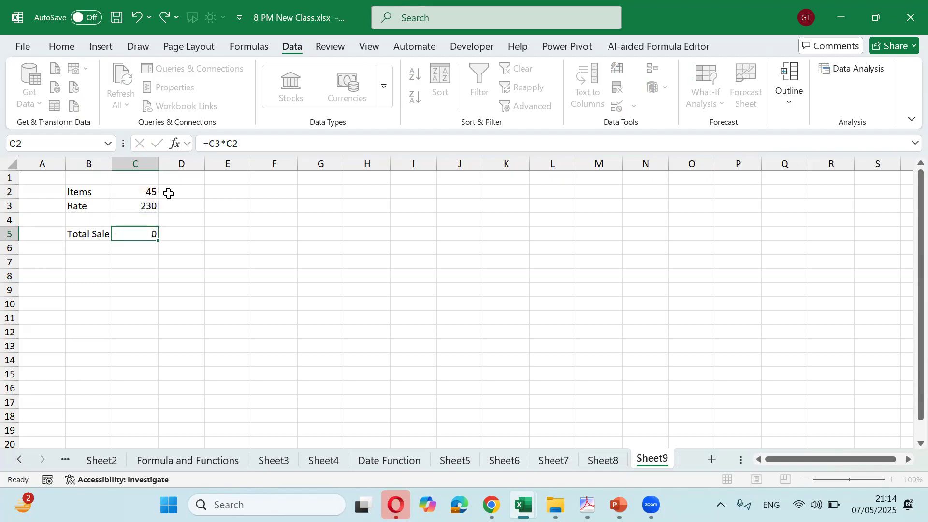
key(ctrl+b)
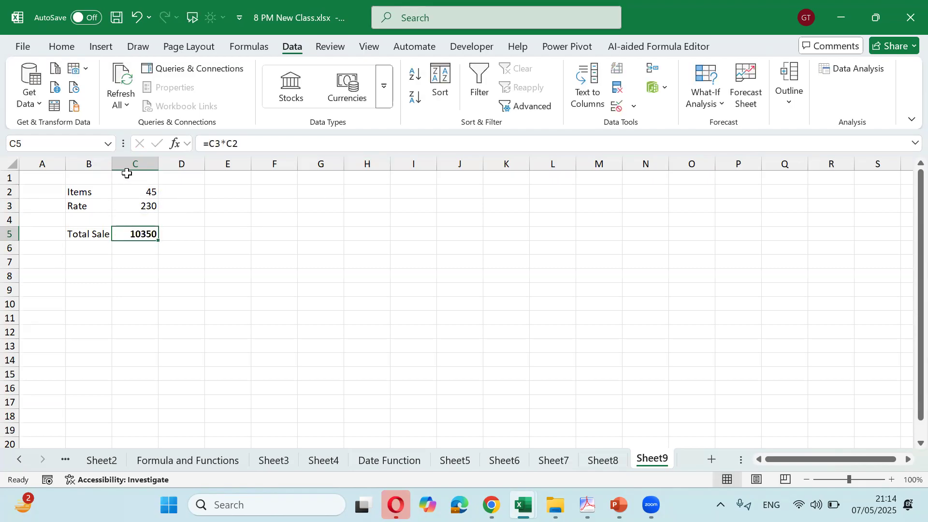
drag(115, 167, 128, 165)
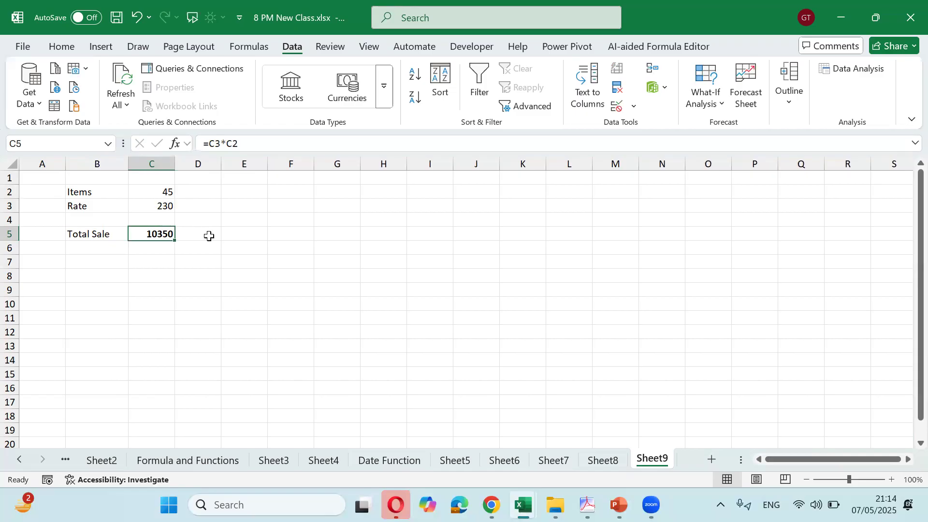
Enter the target value 15000 in E5
click(227, 233)
text(1)
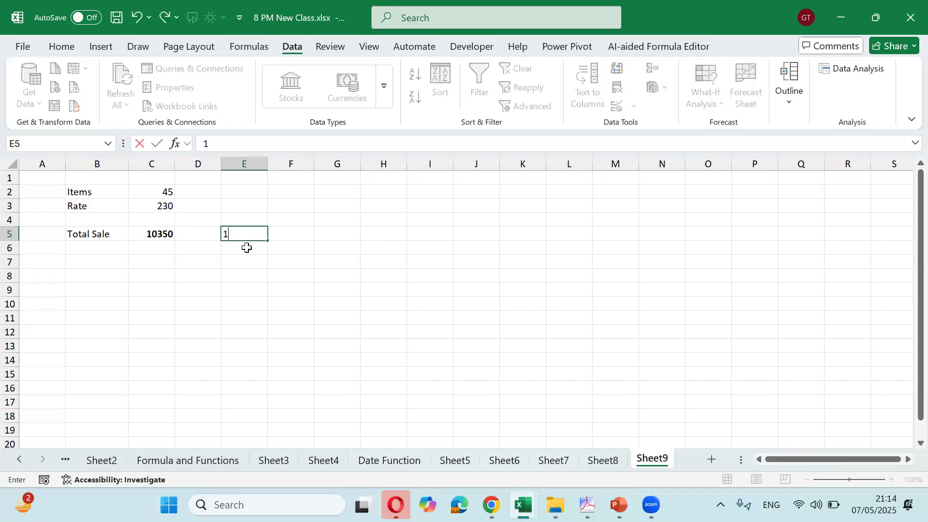
text(5000)
key(Return)
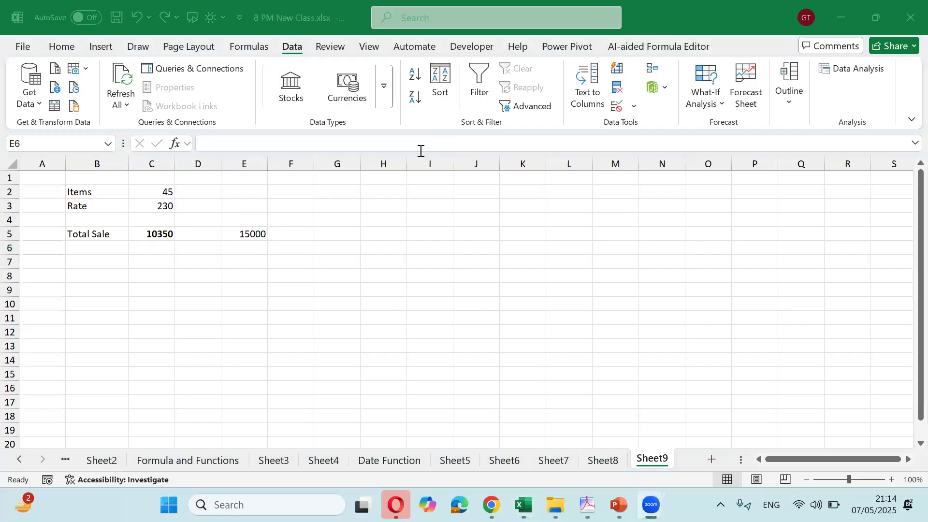
click(258, 234)
click(260, 234)
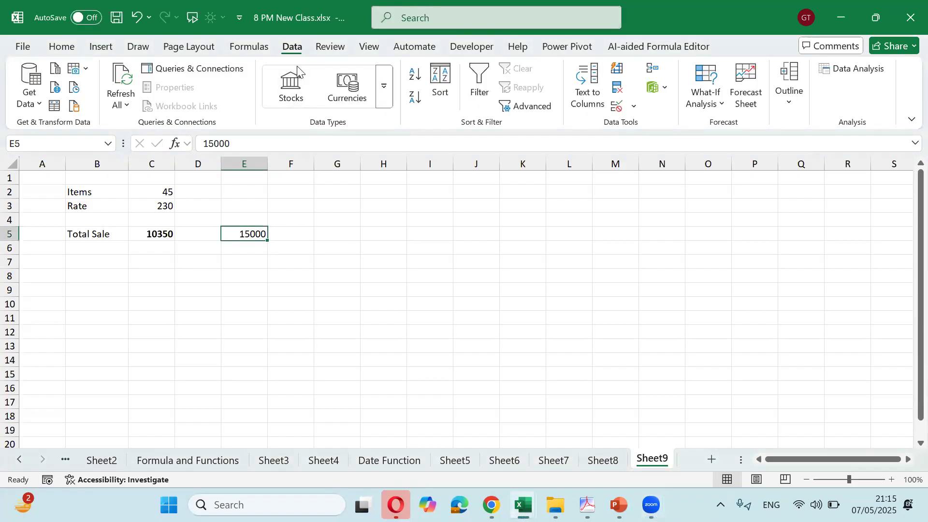
click(361, 232)
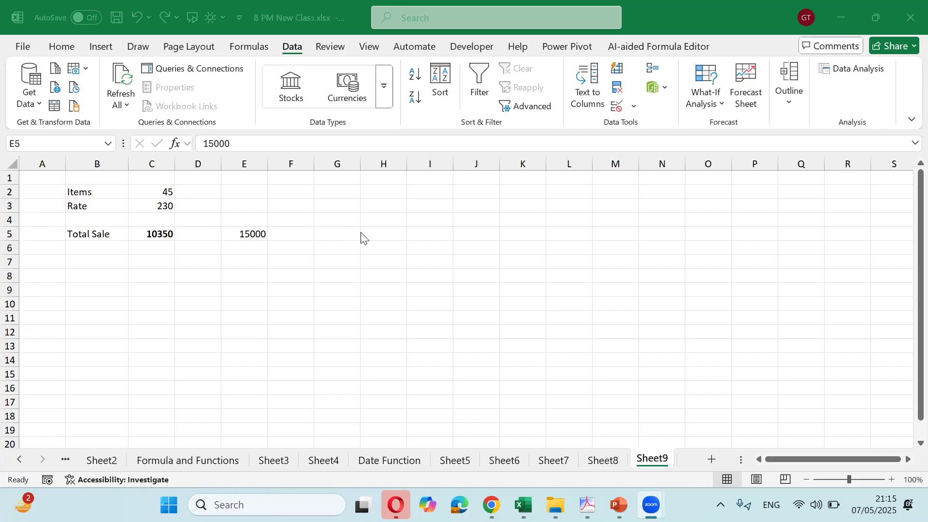
click(228, 241)
Review the Items and Rate values, then bold the 15000 target in E5
click(165, 204)
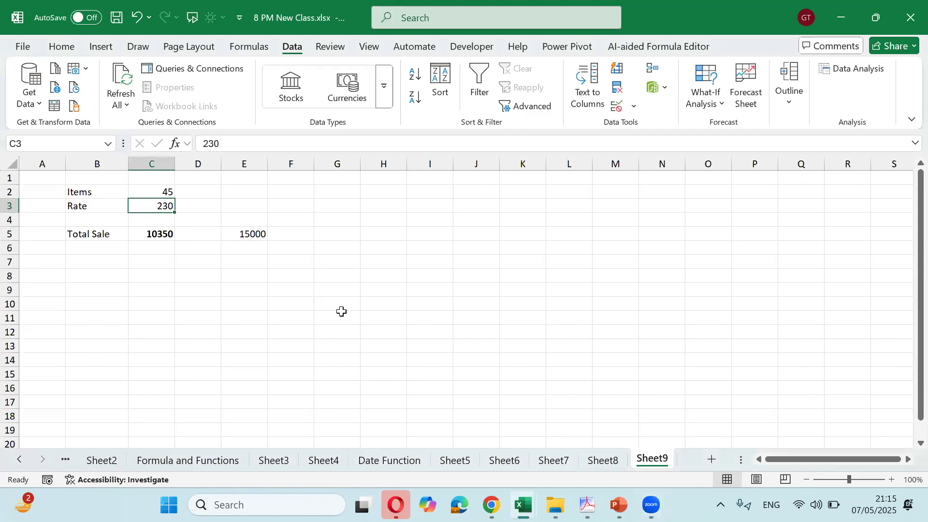
key(Up)
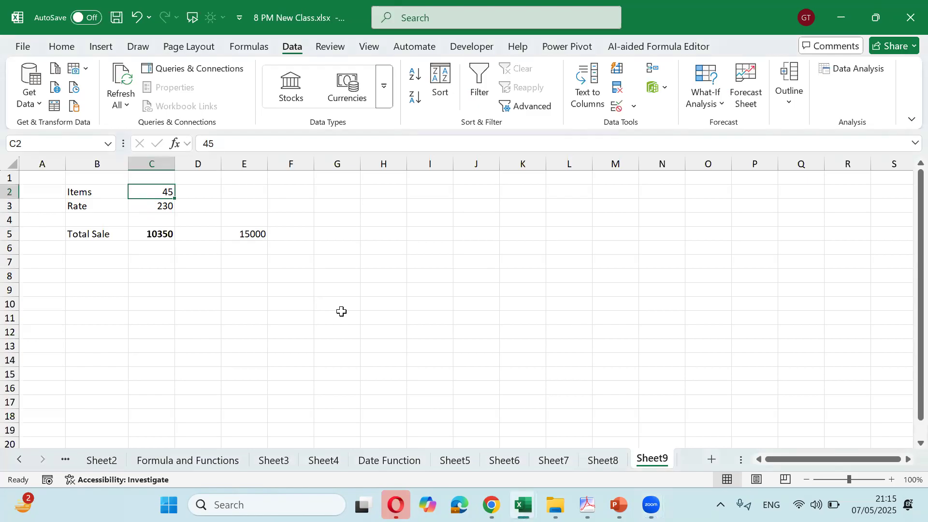
key(Down)
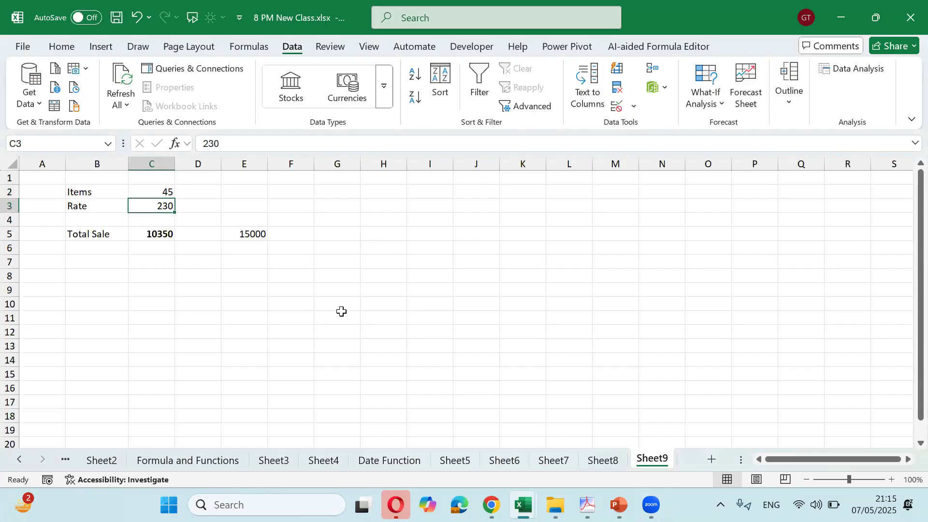
key(Up)
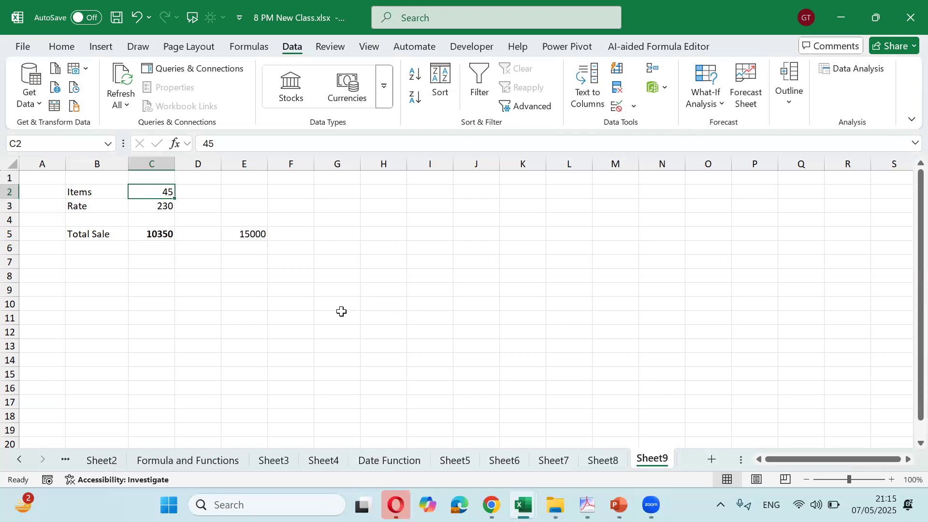
key(Down)
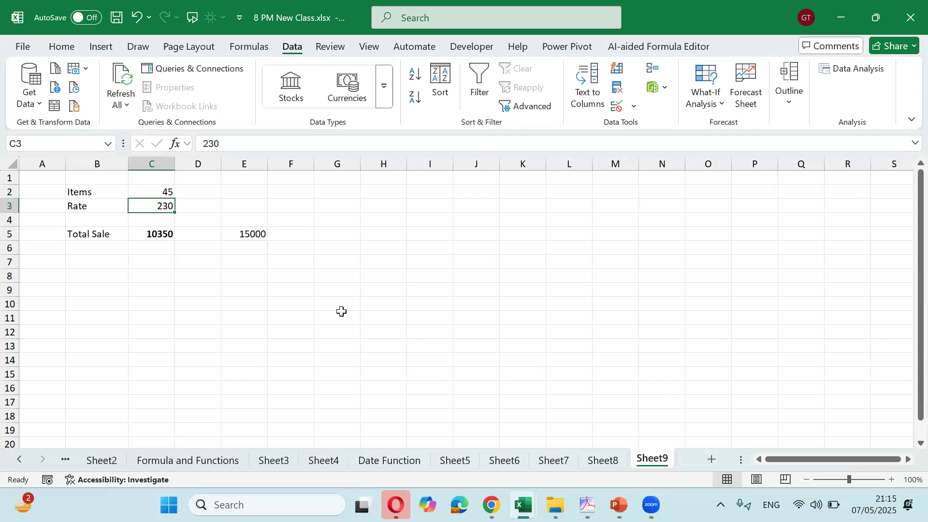
key(Right)
key(Down)
key(Down)
key(Right)
key(ctrl+b)
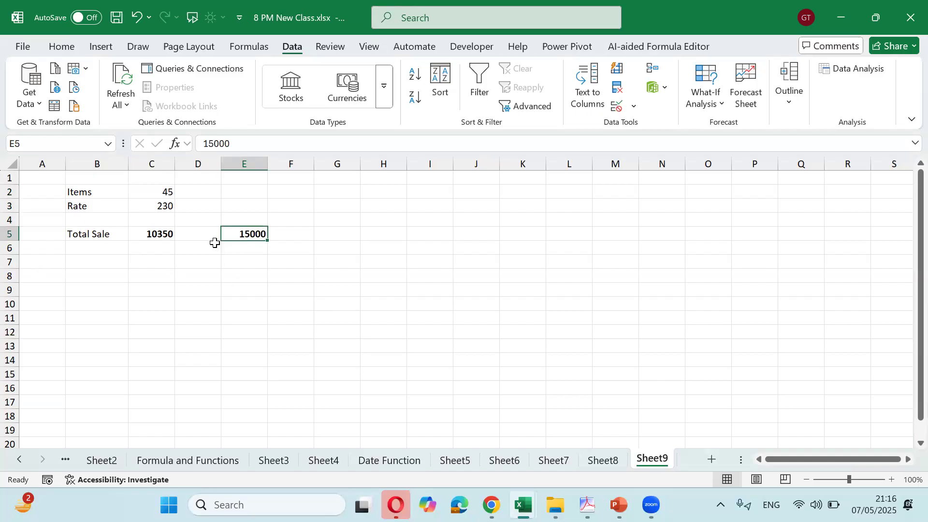
Put a ? in D3 beside Rate 230 and in D2 beside Items 45
click(171, 205)
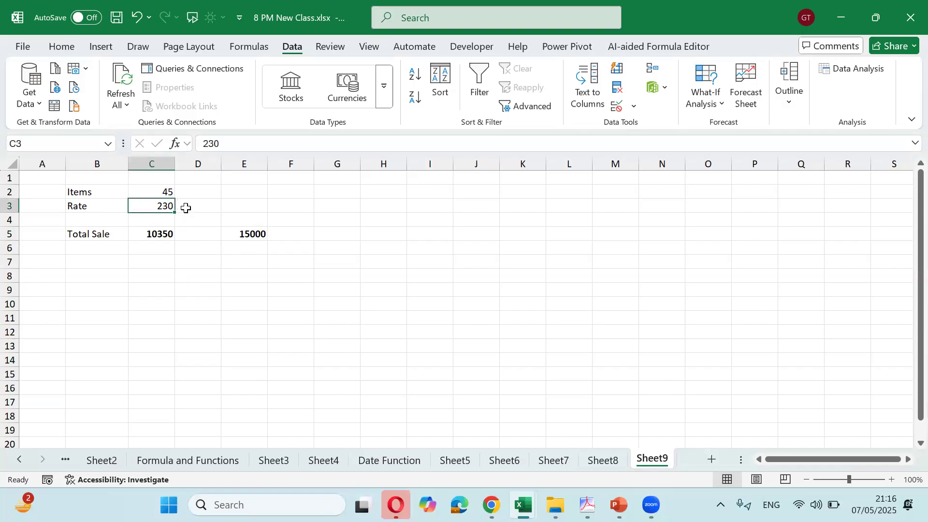
click(203, 207)
text(?)
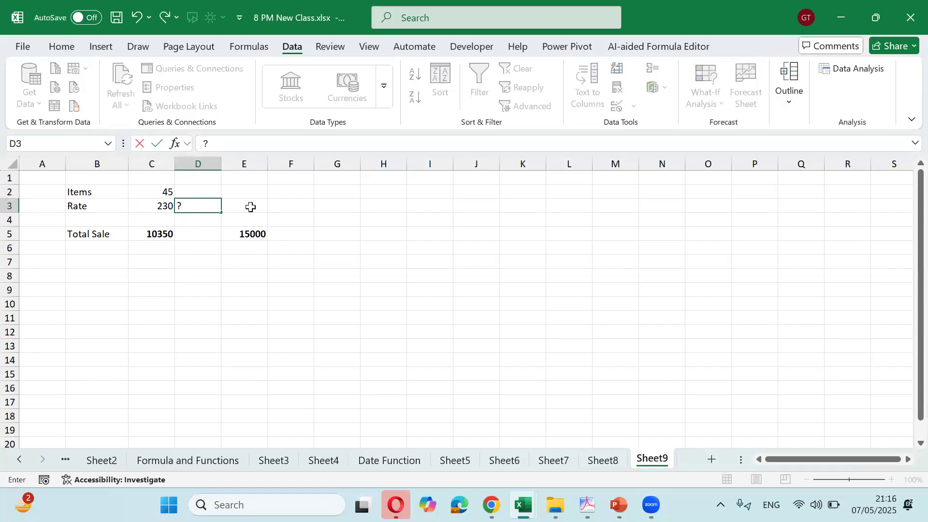
key(Up)
text(?)
key(Return)
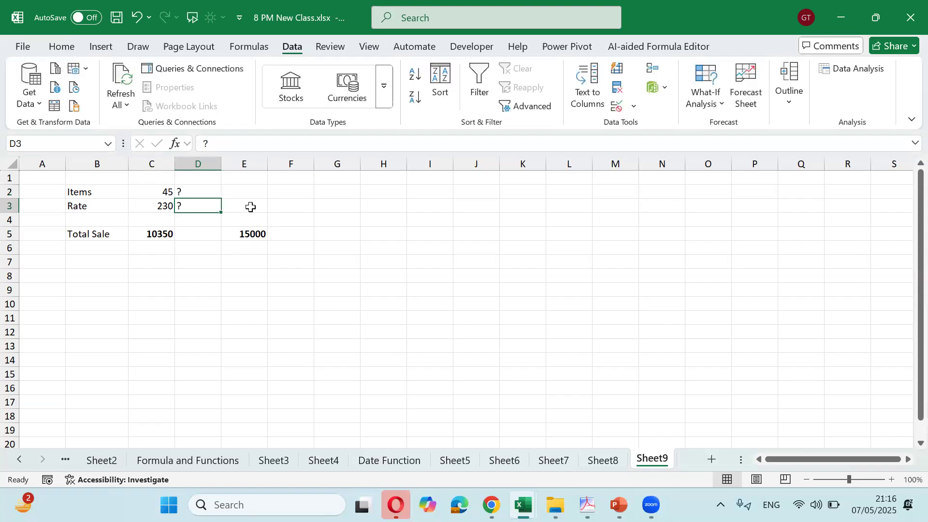
key(Down)
key(Down)
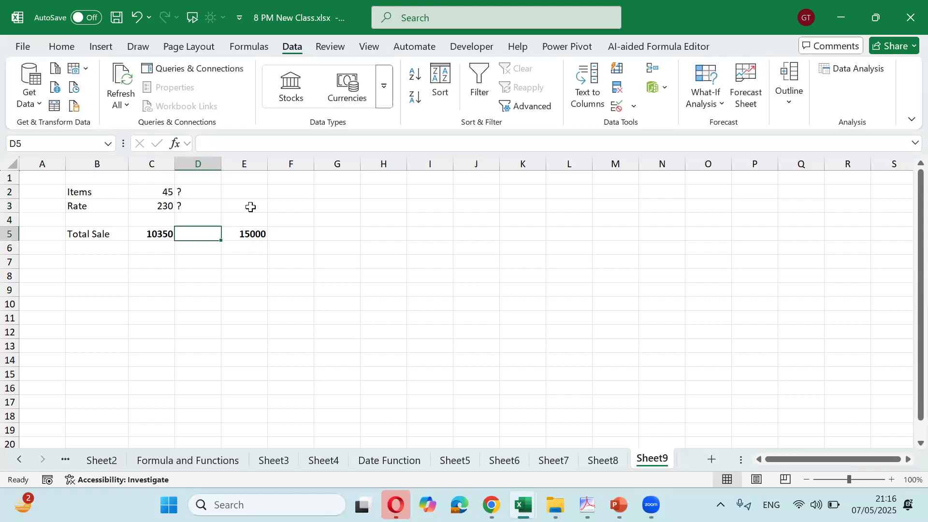
key(Down)
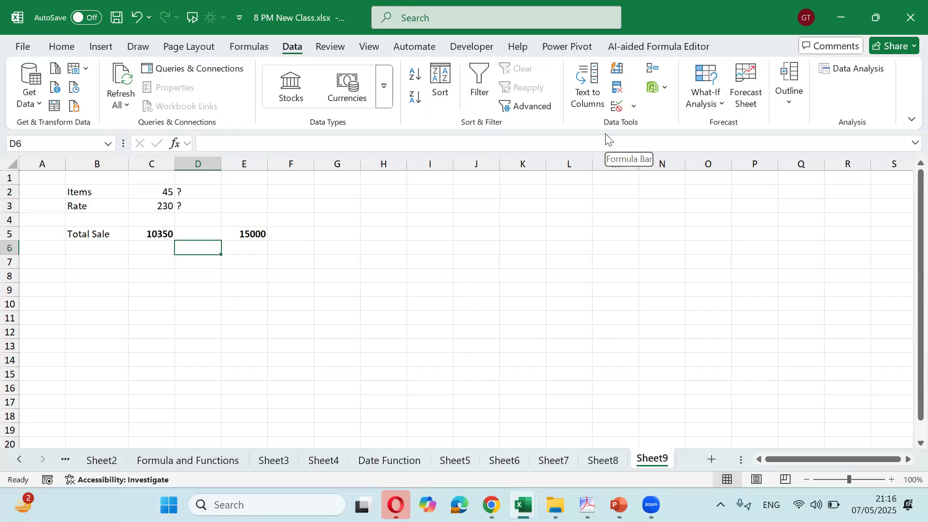
Goal Seek Total Sale in C5 to 15000 by changing Rate in C3, yielding 333.3333
click(723, 103)
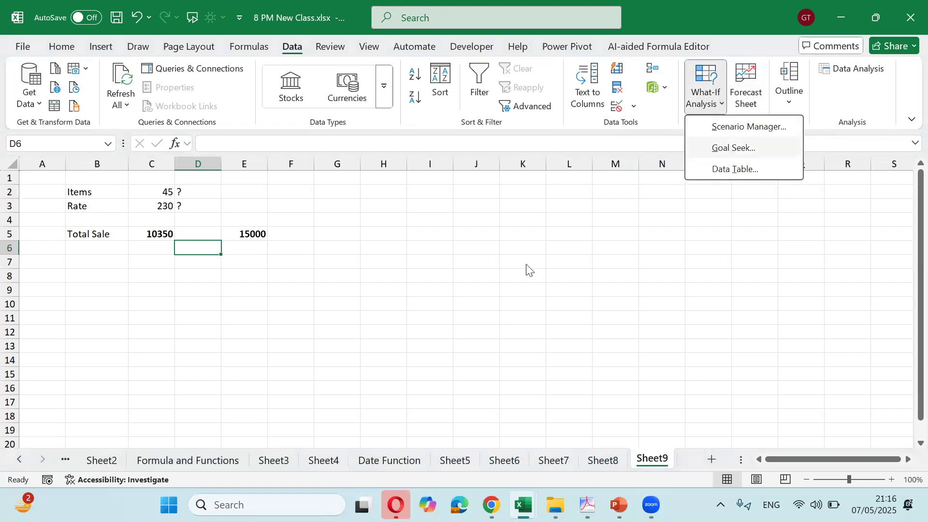
key(g)
drag(443, 200, 424, 200)
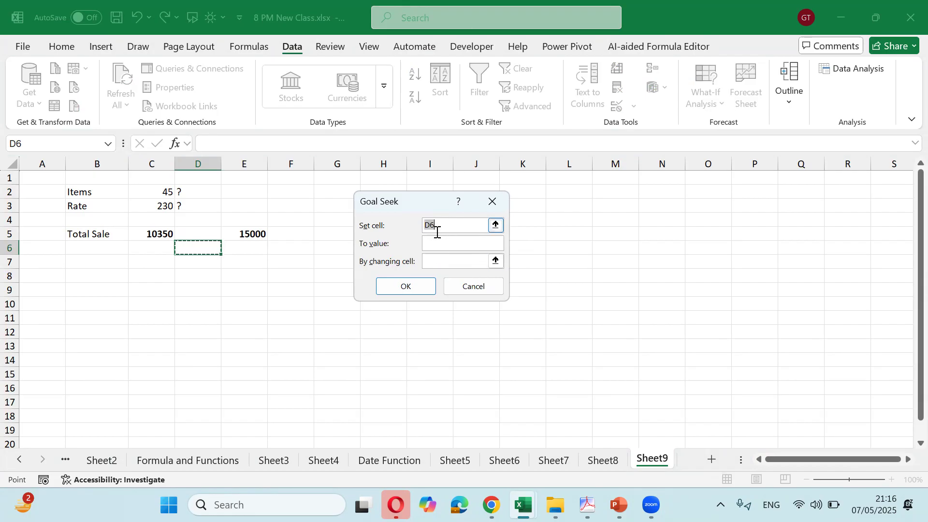
click(263, 235)
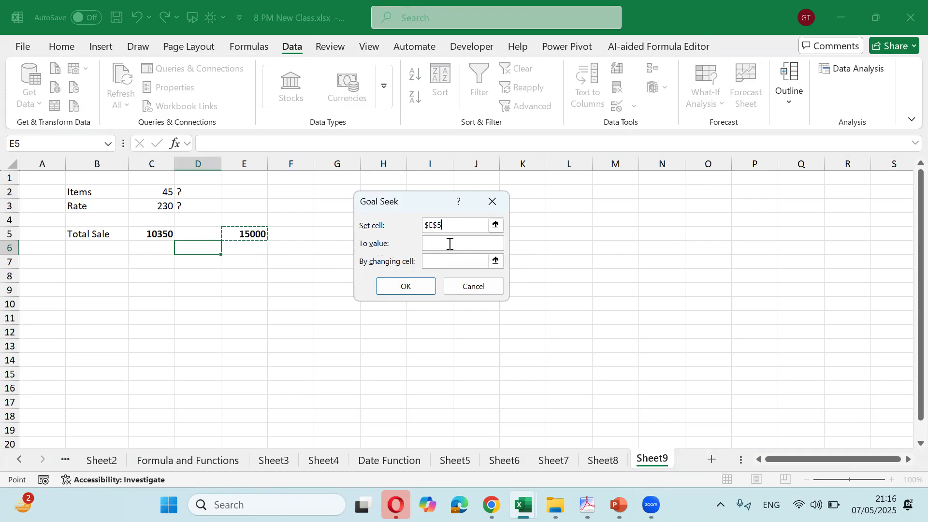
click(446, 225)
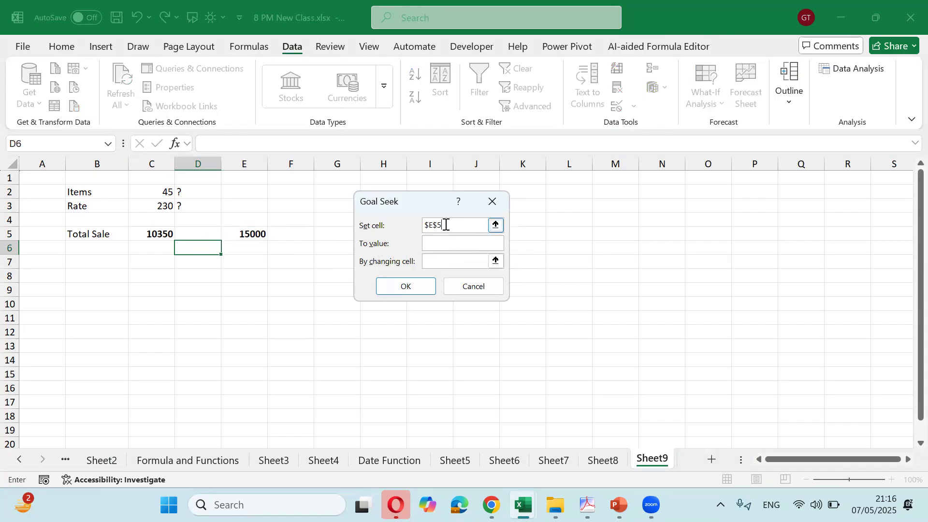
key(BackSpace)
key(BackSpace)
key(BackSpace)
click(164, 229)
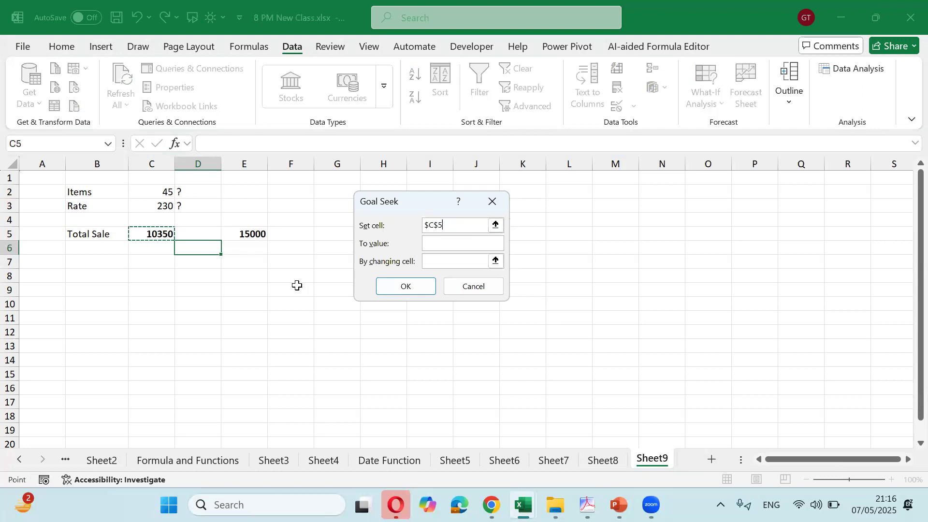
click(435, 244)
text(15000)
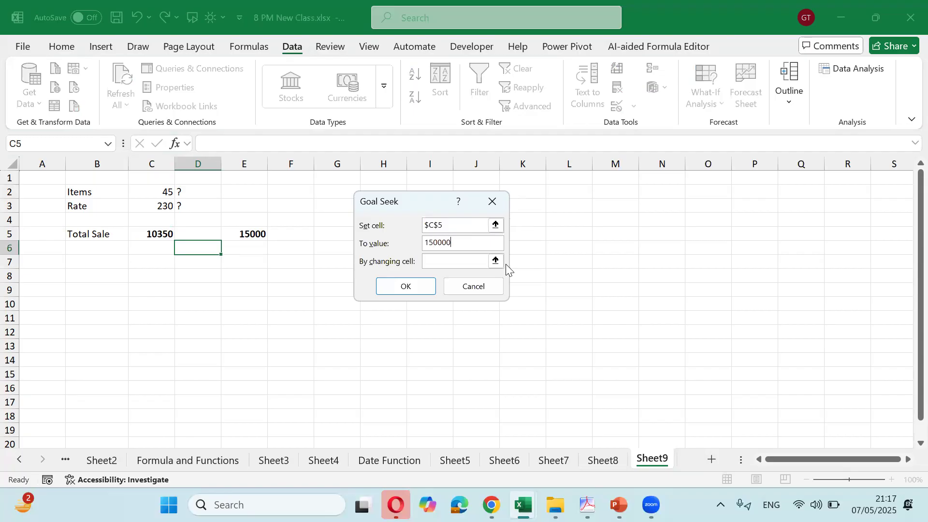
click(462, 261)
click(163, 207)
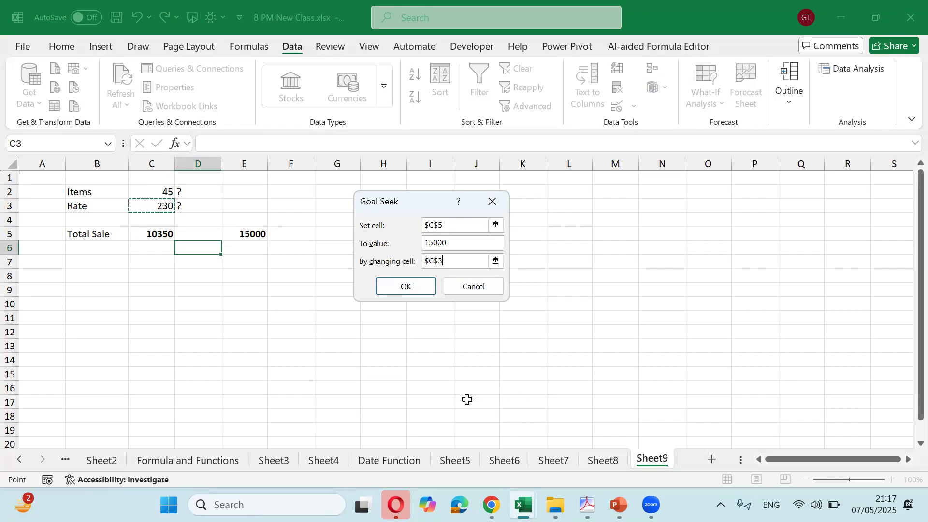
click(413, 295)
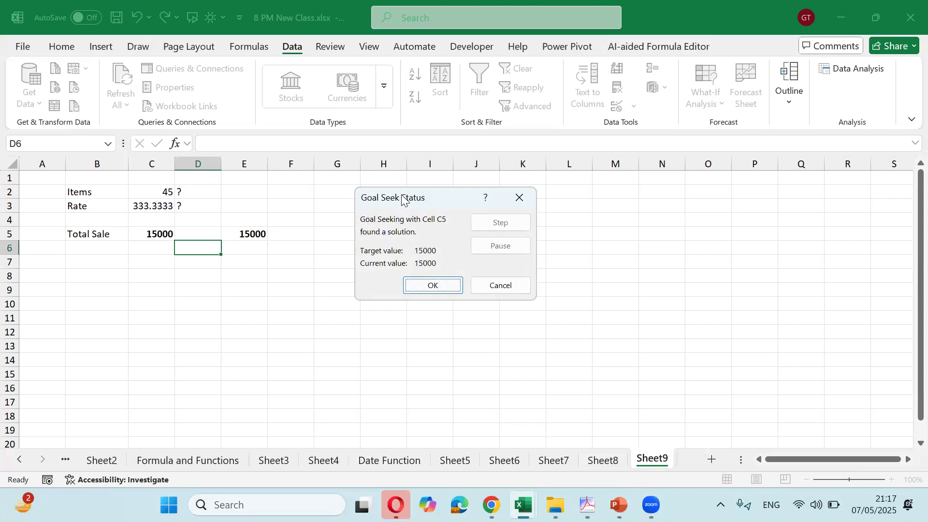
Cancel the Goal Seek result, restoring Rate 230 and Total Sale 10350
drag(407, 196, 370, 204)
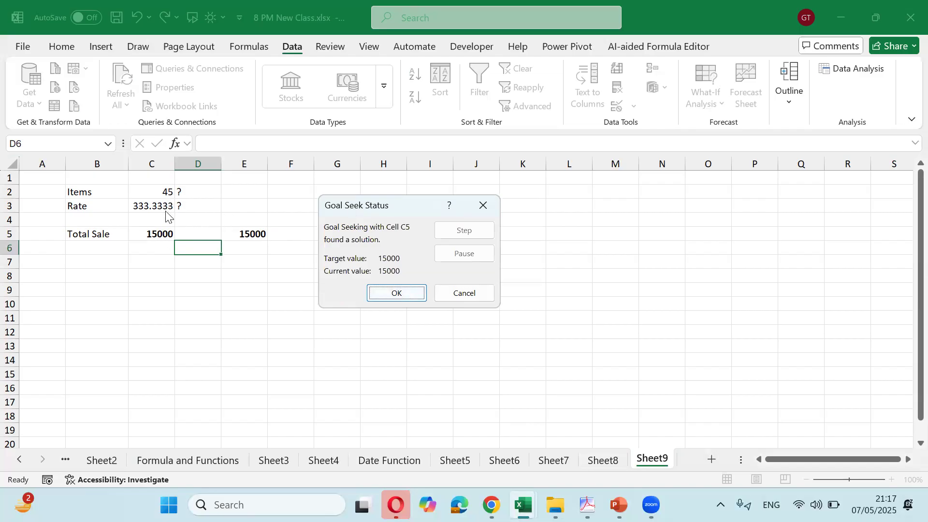
click(450, 297)
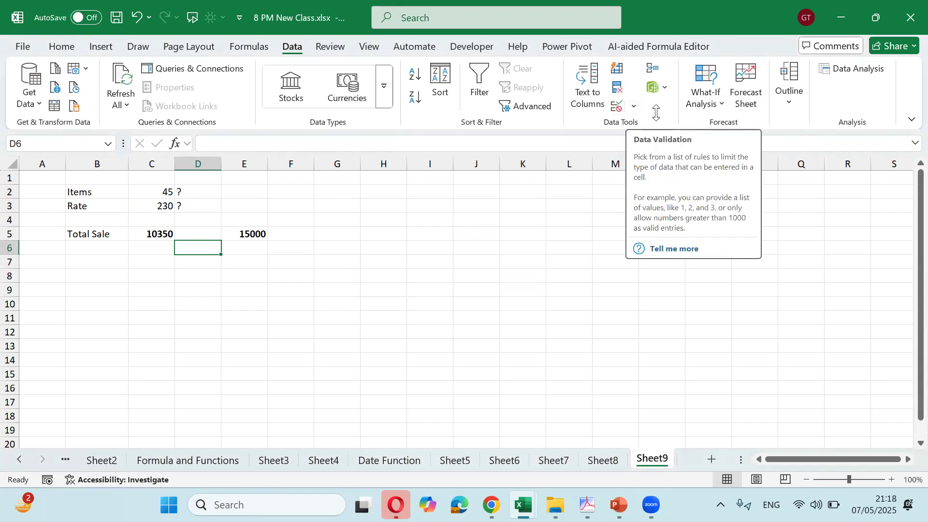
Goal Seek Total Sale in C5 to 15000 by changing Items in C2, keeping the solution
click(713, 104)
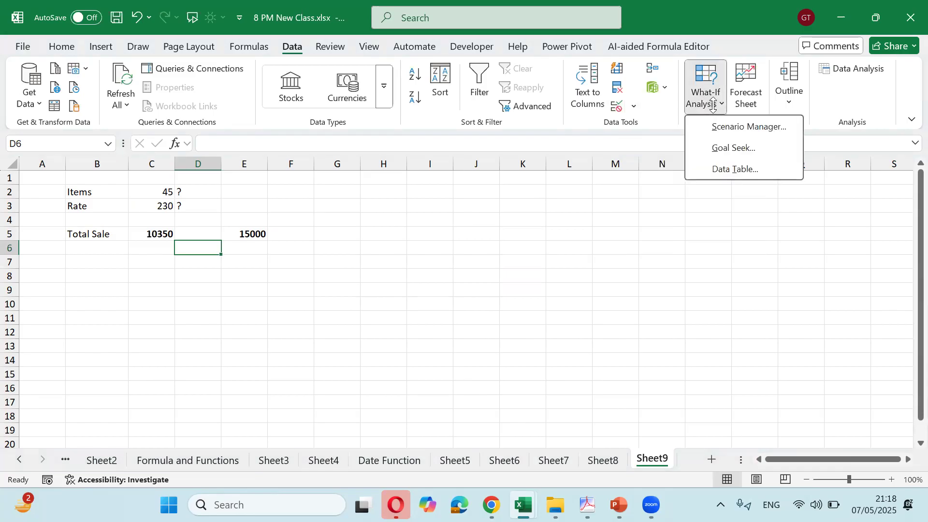
click(730, 148)
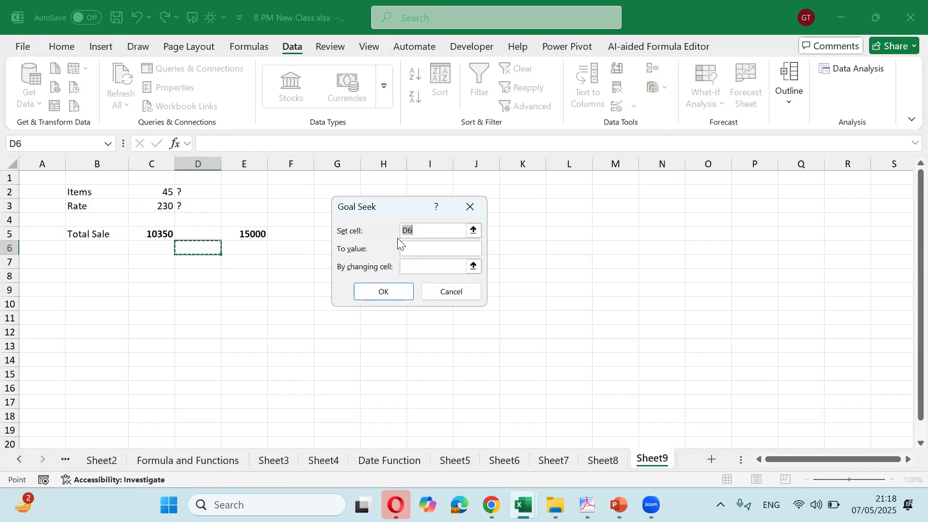
click(152, 234)
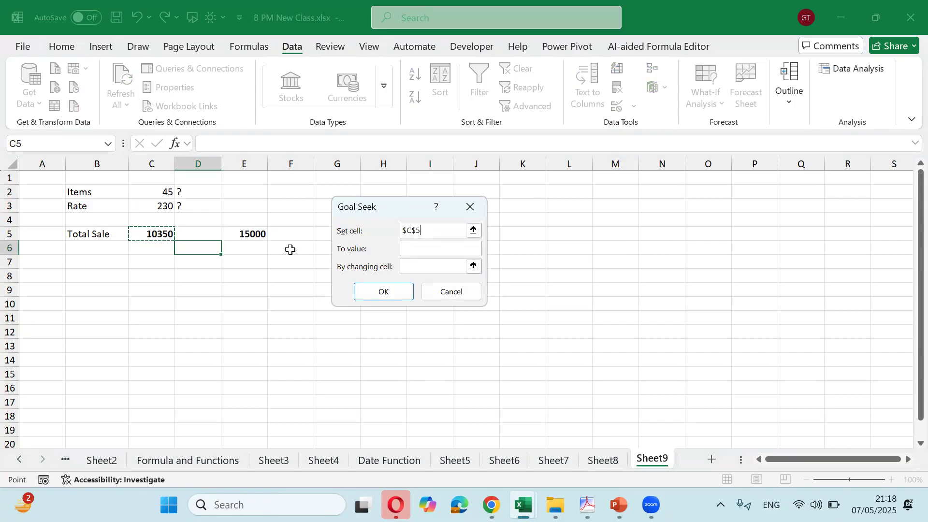
click(411, 251)
text(15000)
click(425, 266)
click(126, 189)
click(144, 190)
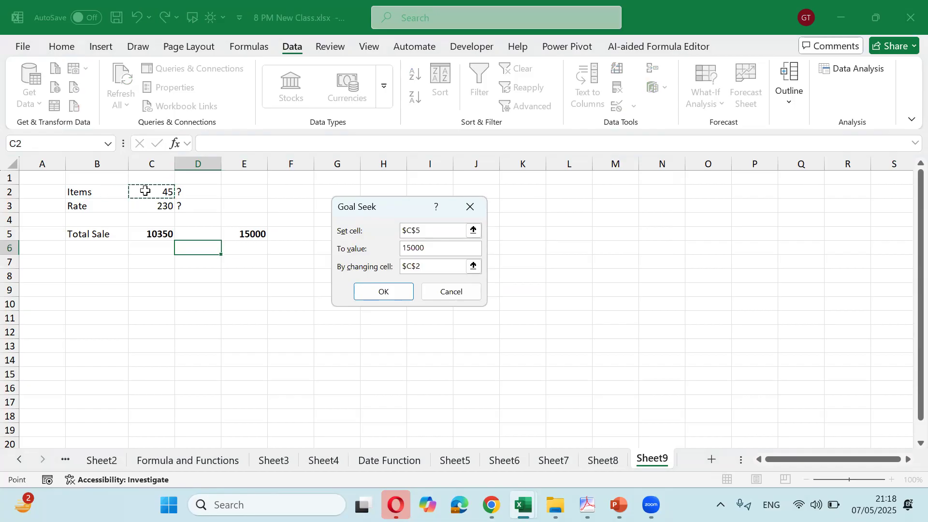
click(390, 290)
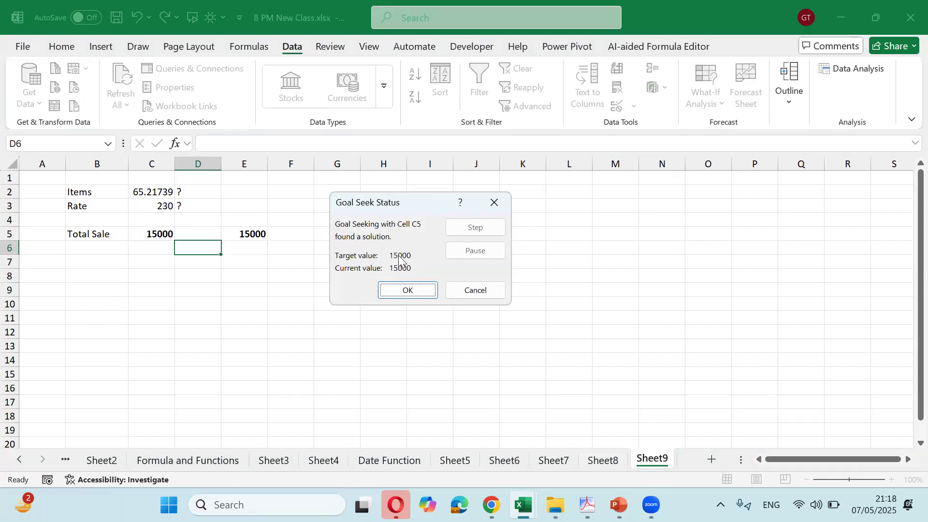
click(414, 291)
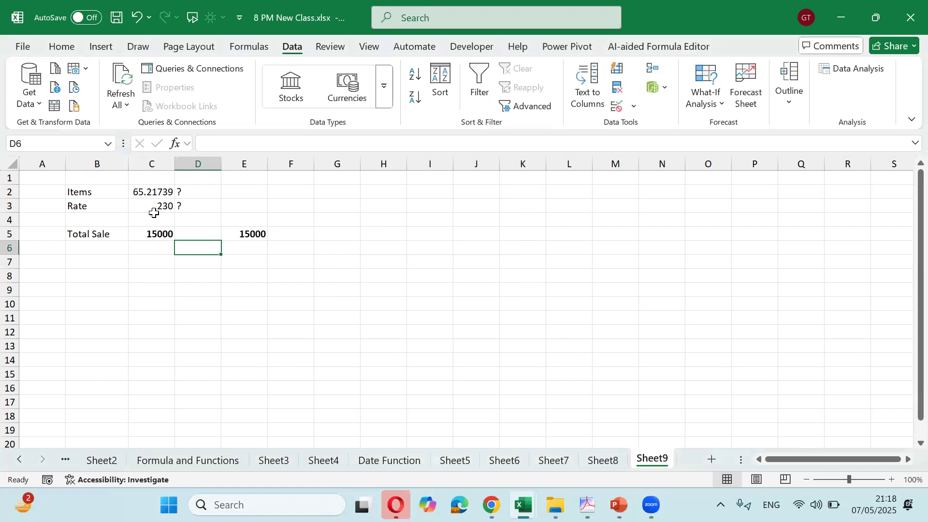
Check the new Items value of about 65.21739 and the Total Sale formula
click(142, 196)
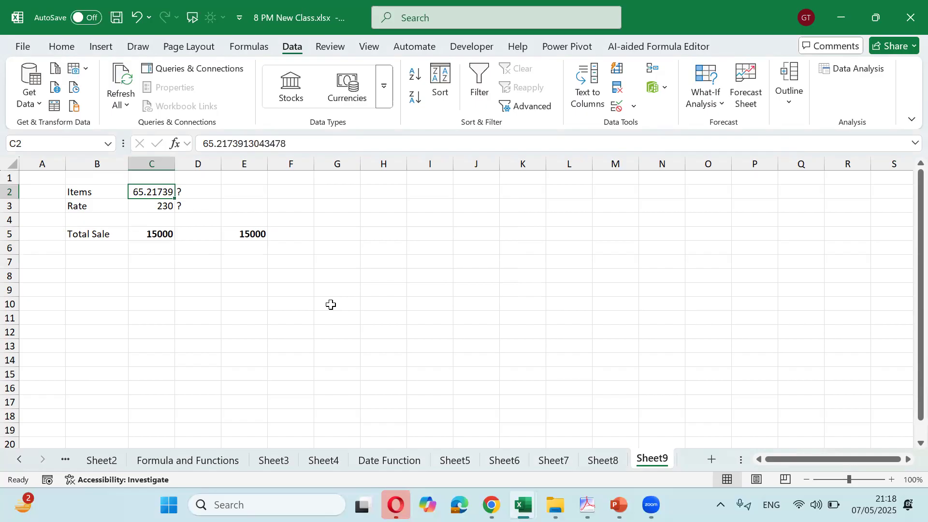
key(Down)
key(Down)
key(Down)
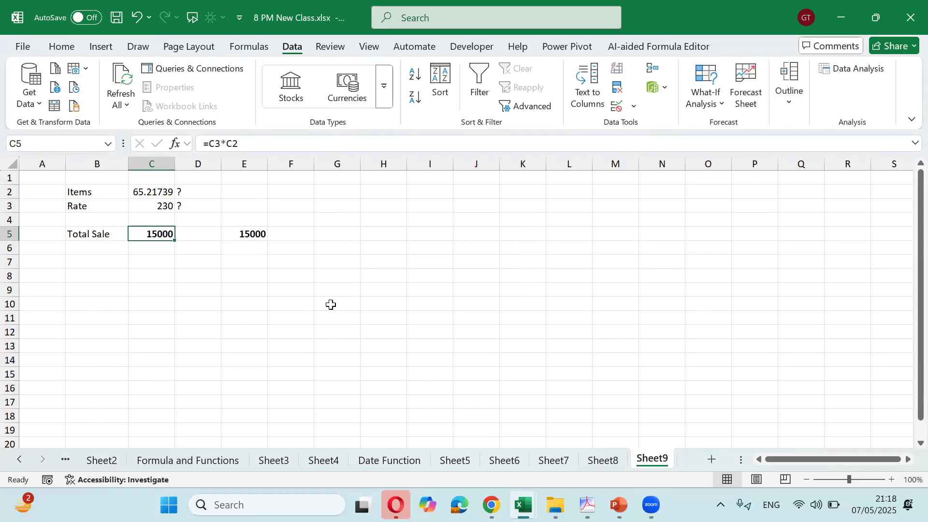
key(Up)
key(Up)
key(Up)
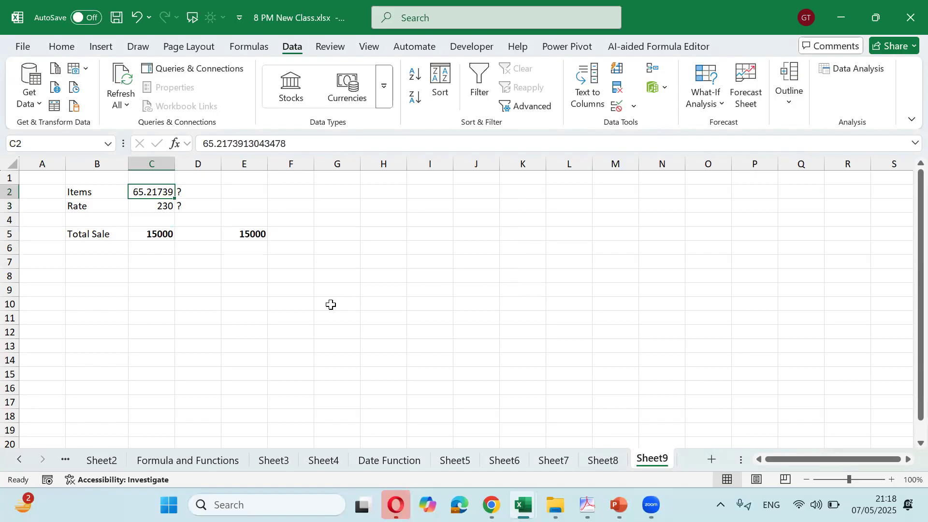
Enter 25000 as the Items value and 100 as the Rate
text(25000)
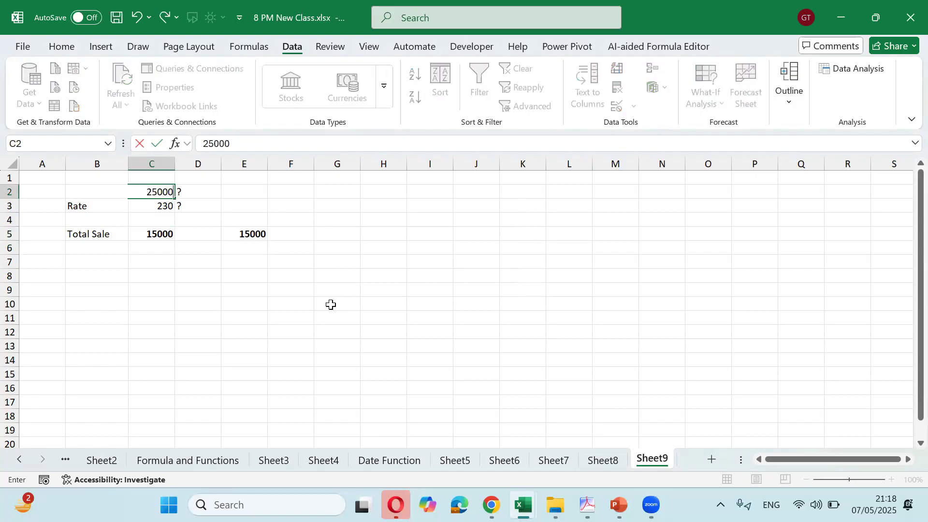
key(Return)
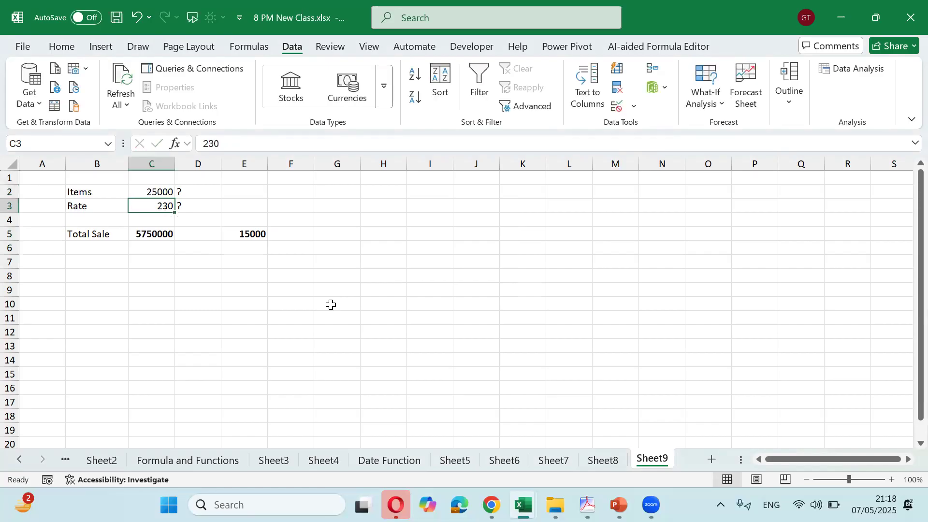
text(100)
key(Down)
key(Down)
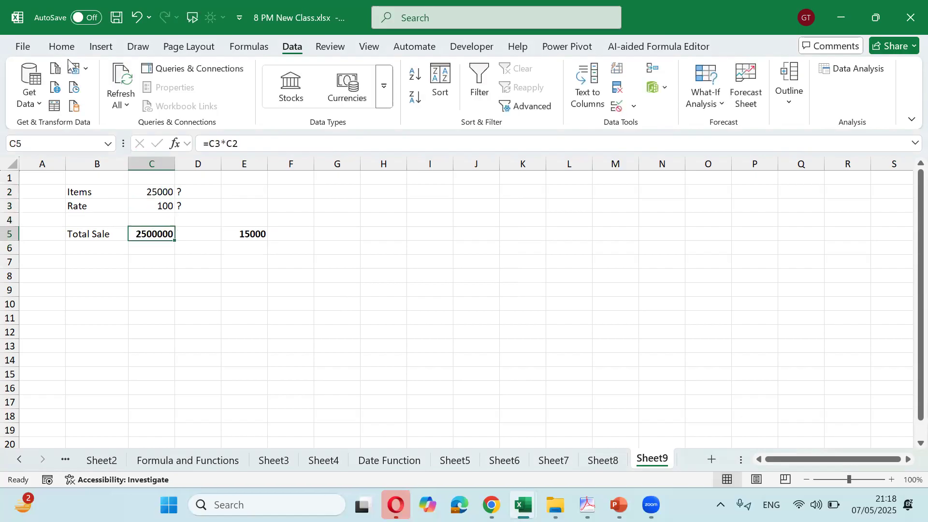
Format Total Sale in C5 with comma style, no decimals, 16-point font, and widen column C
click(62, 47)
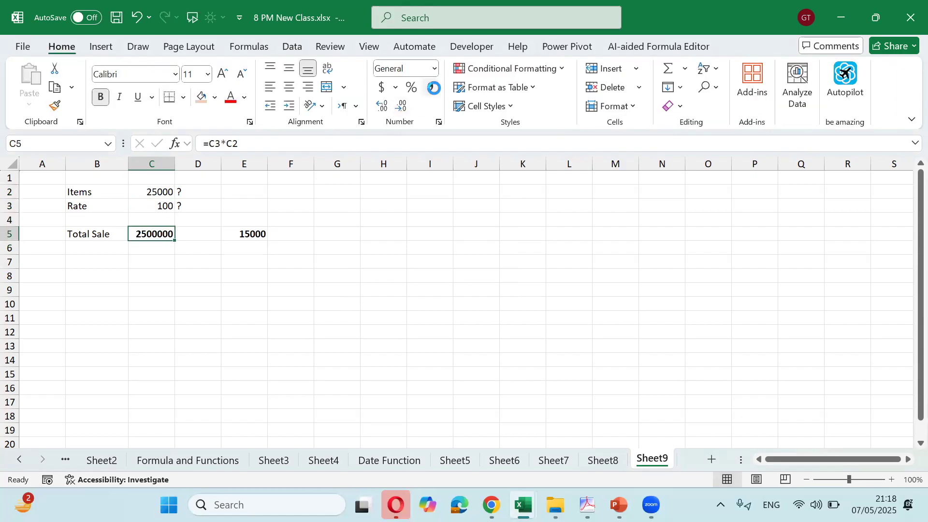
click(430, 88)
click(405, 108)
click(405, 107)
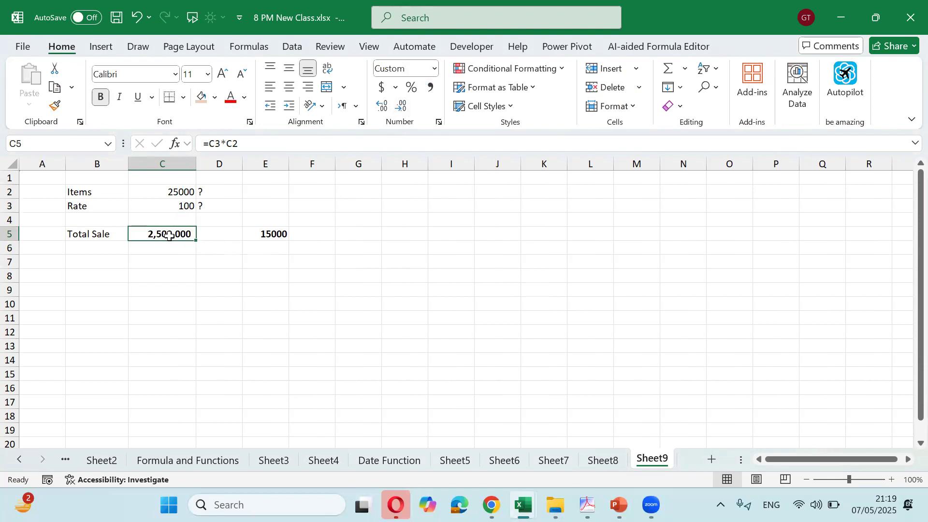
click(221, 73)
click(221, 73)
drag(197, 164, 216, 164)
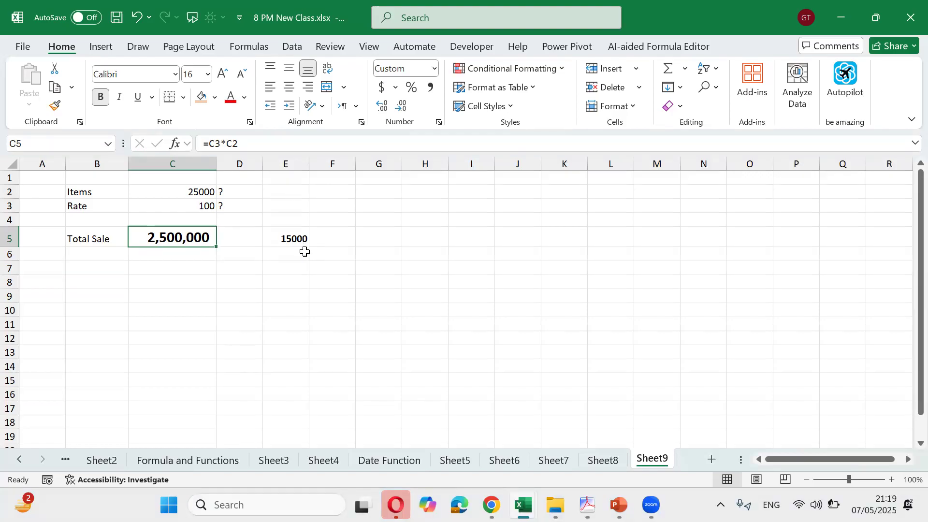
Enter 3000000 as the new target value in E5
click(301, 237)
click(186, 240)
click(300, 236)
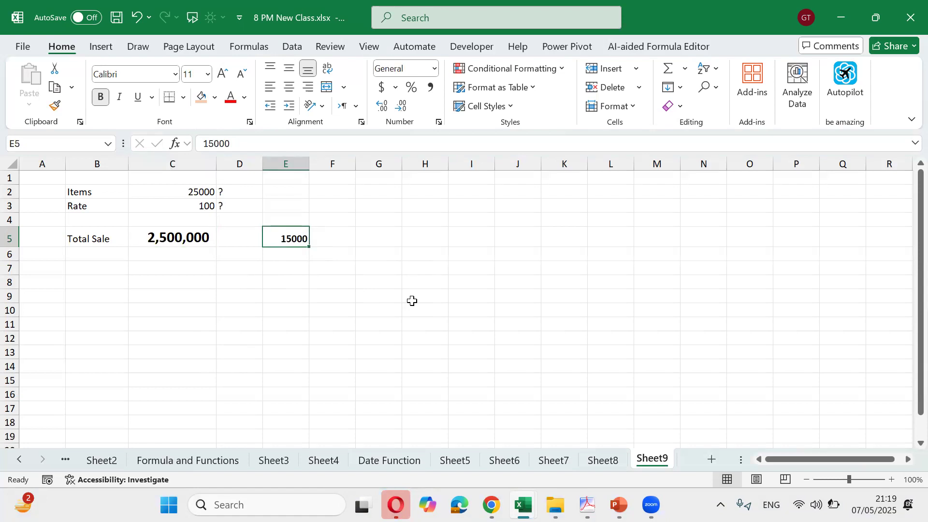
text(3000000)
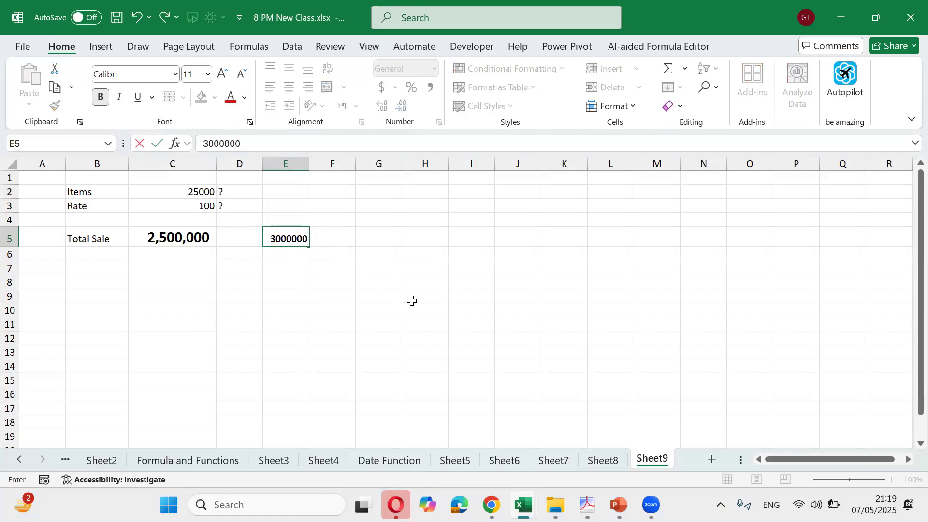
key(ctrl+Return)
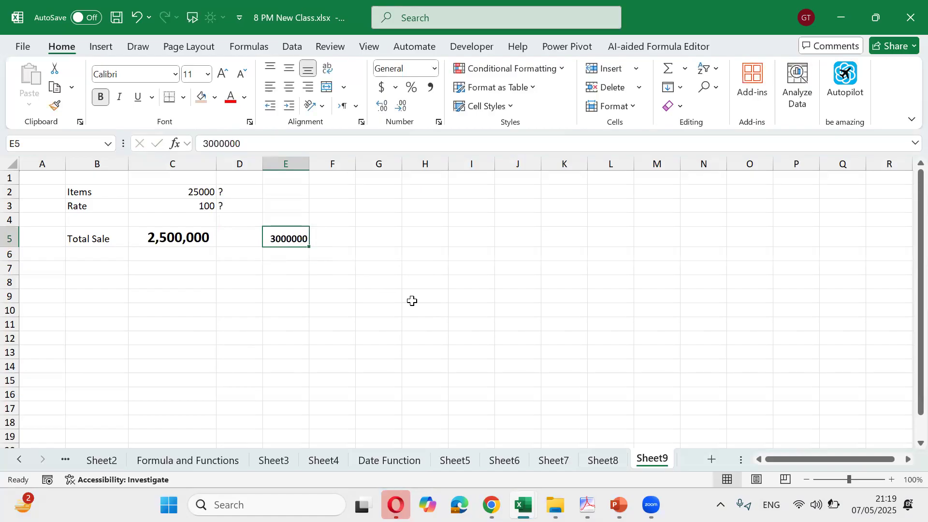
Give E5 comma style with no decimals and correct it to 30,000,000
click(430, 87)
click(401, 105)
click(401, 106)
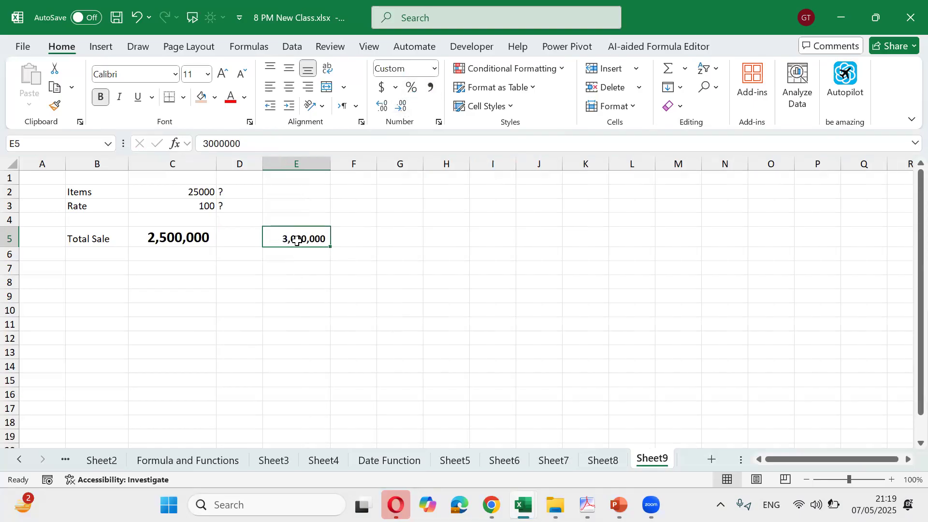
key(F2)
text(0)
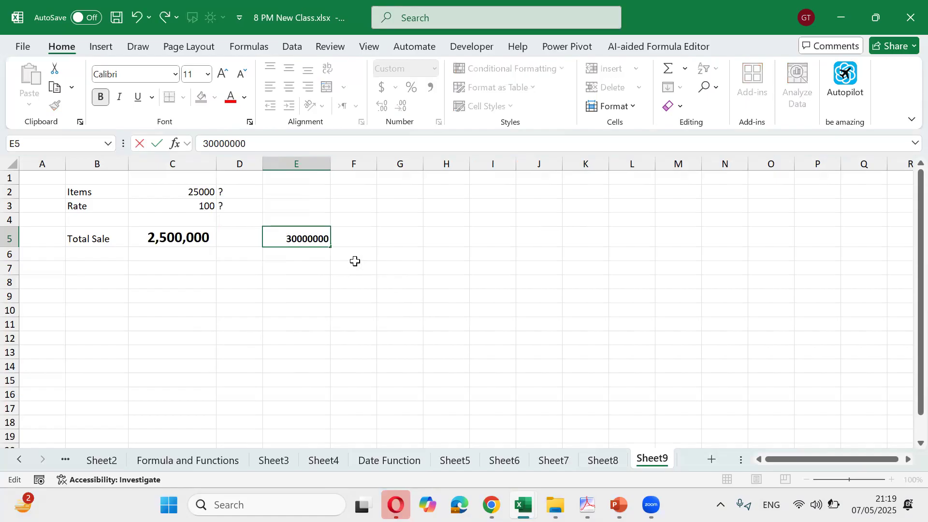
key(Return)
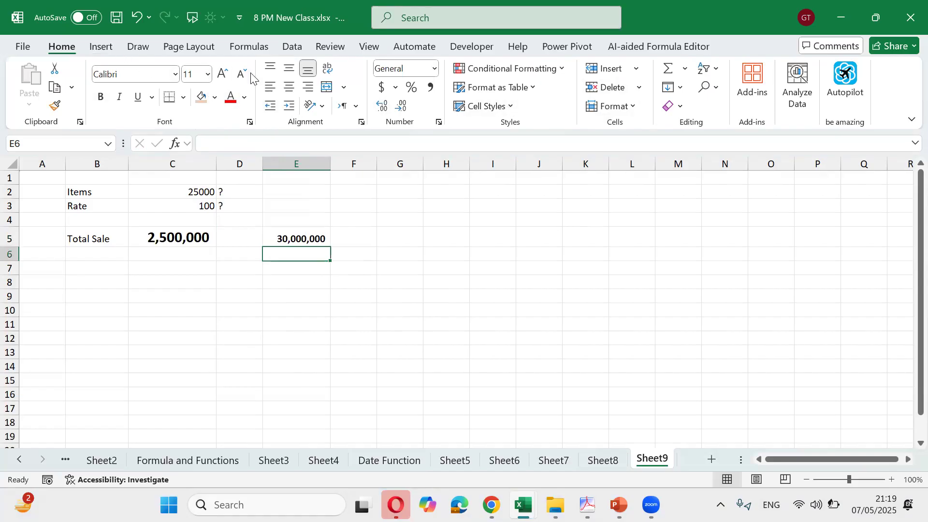
click(292, 45)
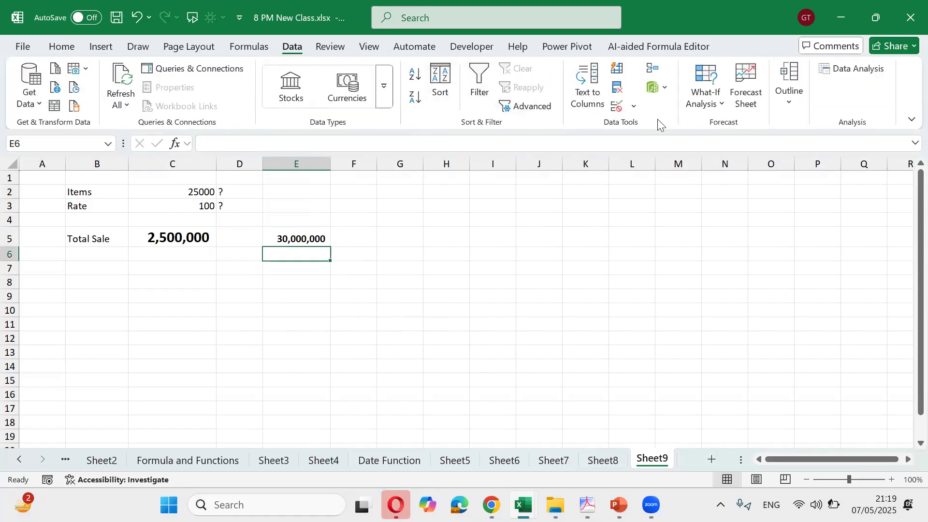
Goal-seek C5 to 30000000 by changing Rate in C3, which becomes 1200
click(721, 110)
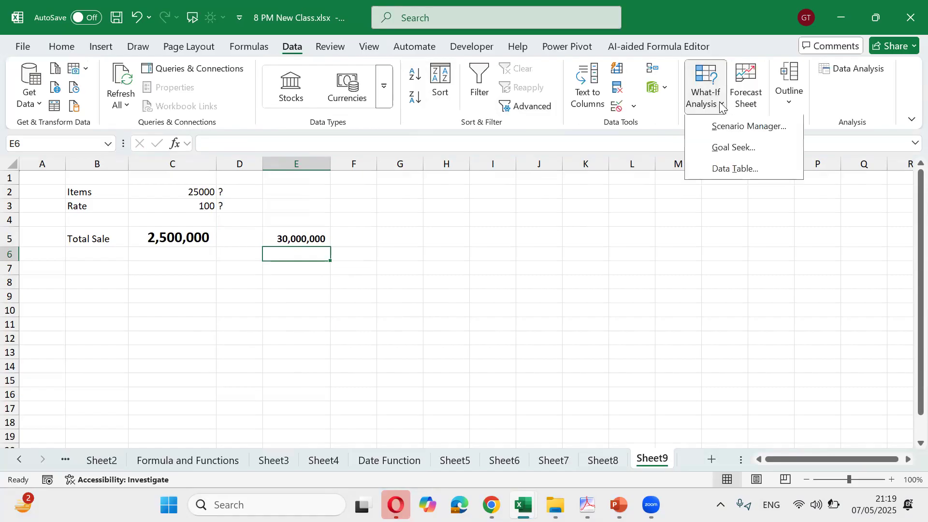
click(730, 148)
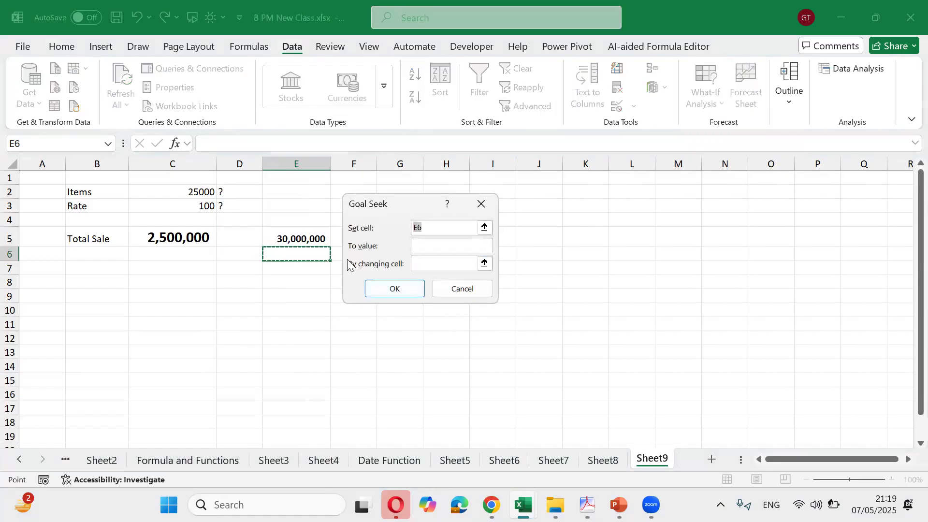
click(175, 238)
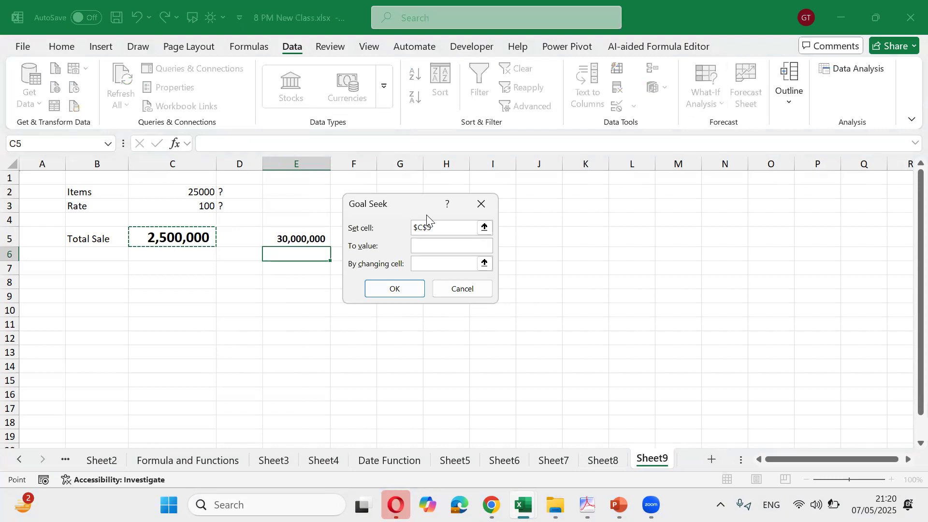
click(450, 245)
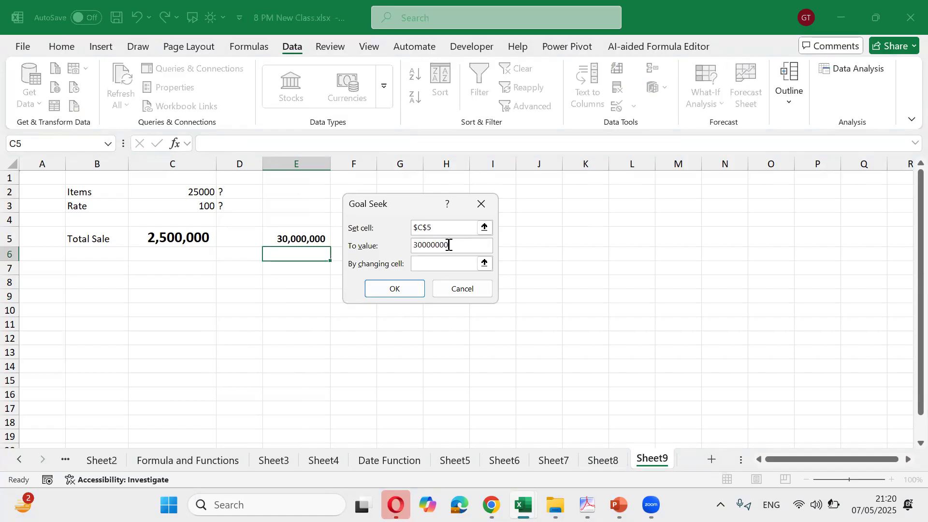
click(453, 264)
click(213, 208)
click(393, 289)
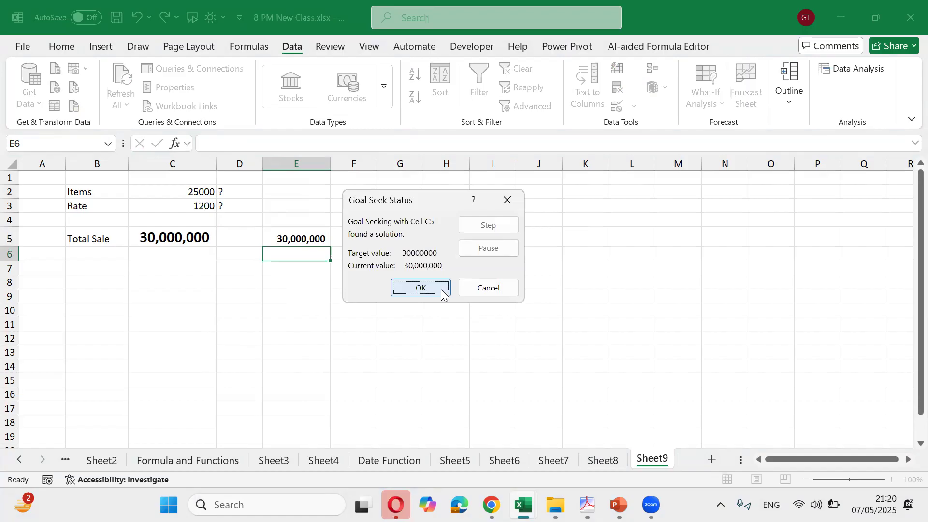
click(441, 289)
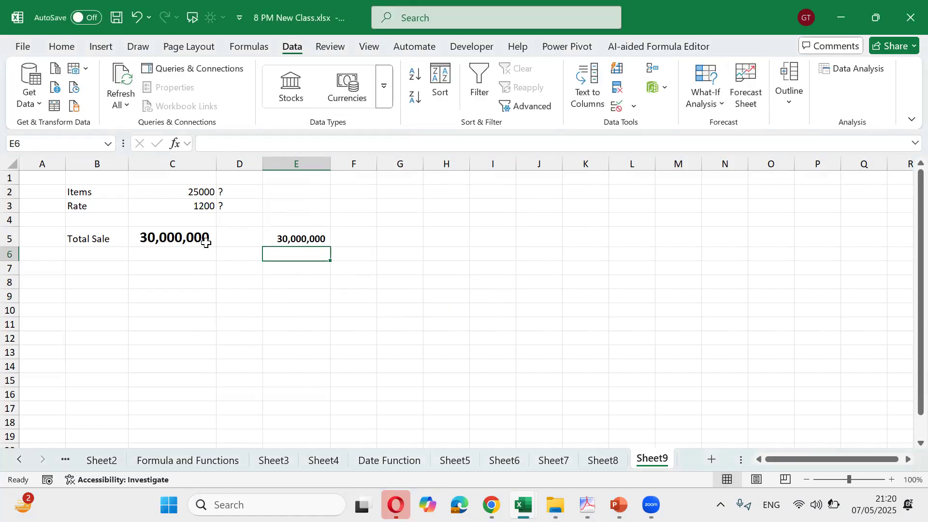
click(190, 209)
mouse_move(304, 242)
mouse_down()
mouse_move(140, 239)
mouse_move(296, 249)
mouse_move(303, 240)
mouse_up()
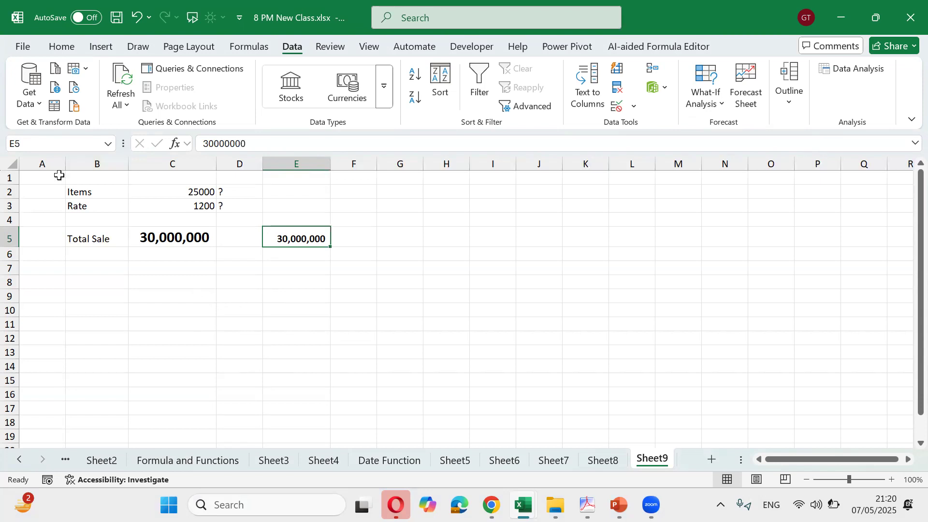
Type the heading 'GOAL Seek' into cell A1
click(57, 177)
text(GOL)
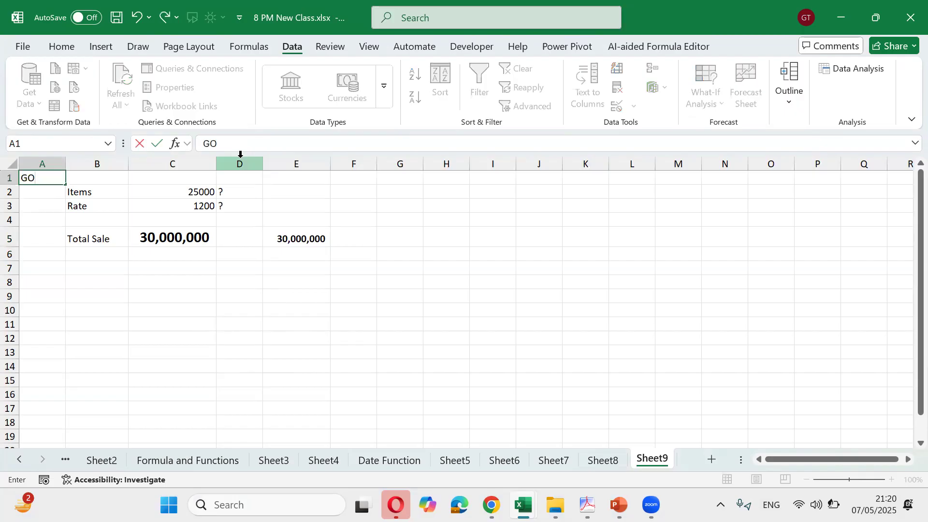
key(BackSpace)
text(AL Seek)
key(ctrl+Return)
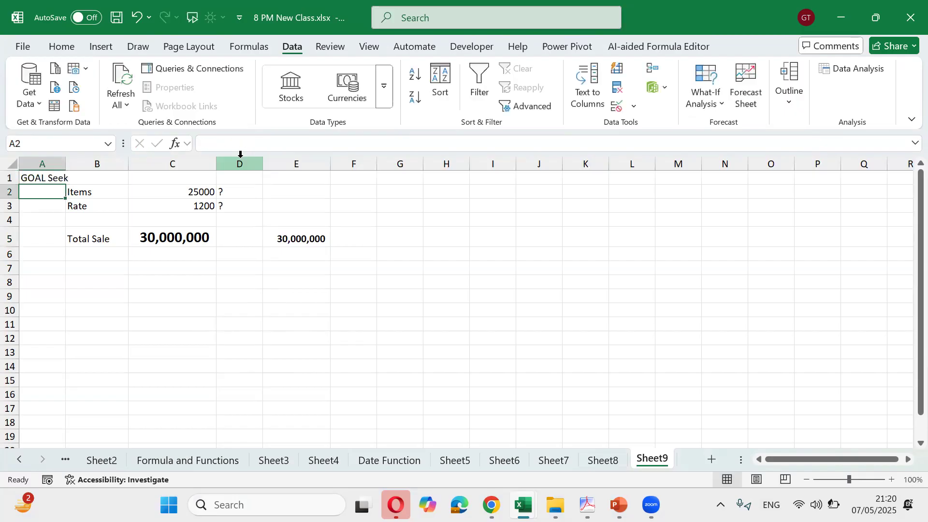
Select the model block B2:C5, then pick D7 to start a second model
key(Right)
key(Right)
key(Right)
key(Down)
key(Down)
key(Down)
key(Down)
key(Down)
key(Down)
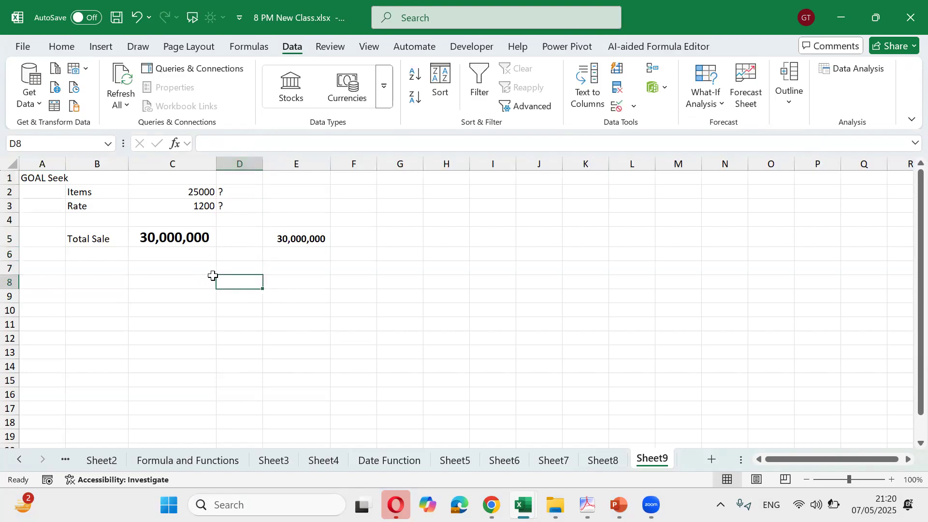
drag(103, 189, 194, 238)
drag(104, 196, 186, 240)
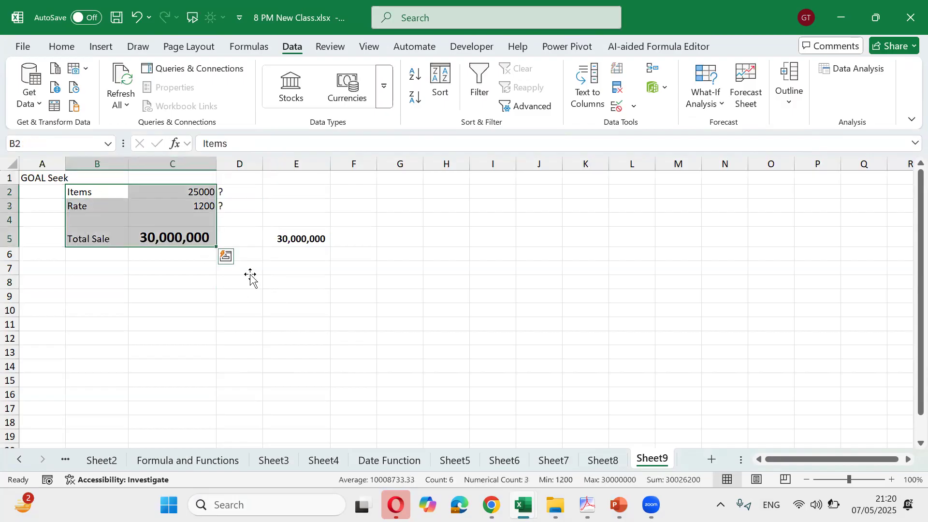
click(251, 272)
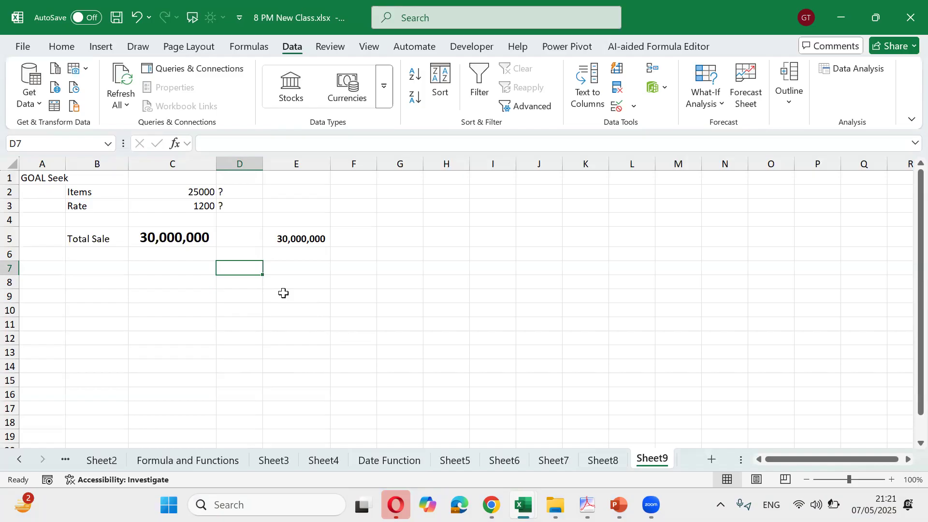
Enter the inputs Invest 4000 and No of Ind 15 with their labels
text(In)
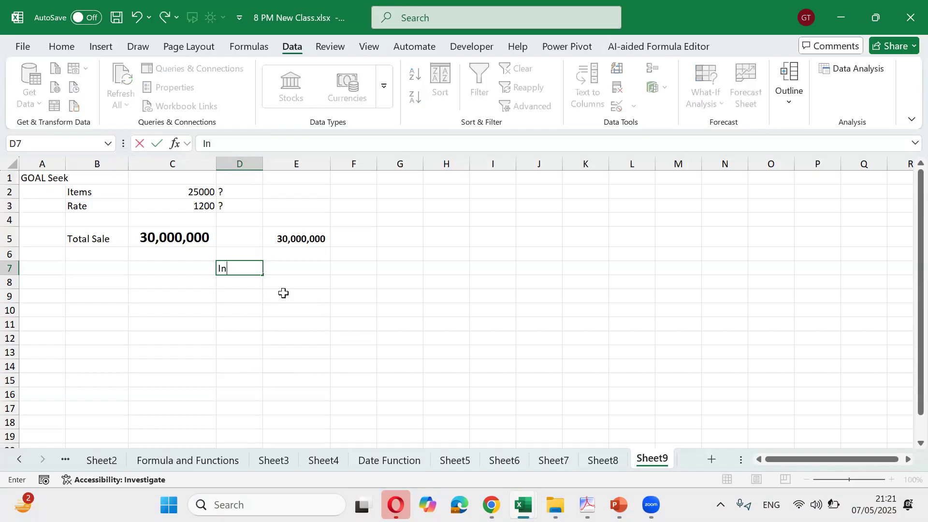
text(vest)
key(Tab)
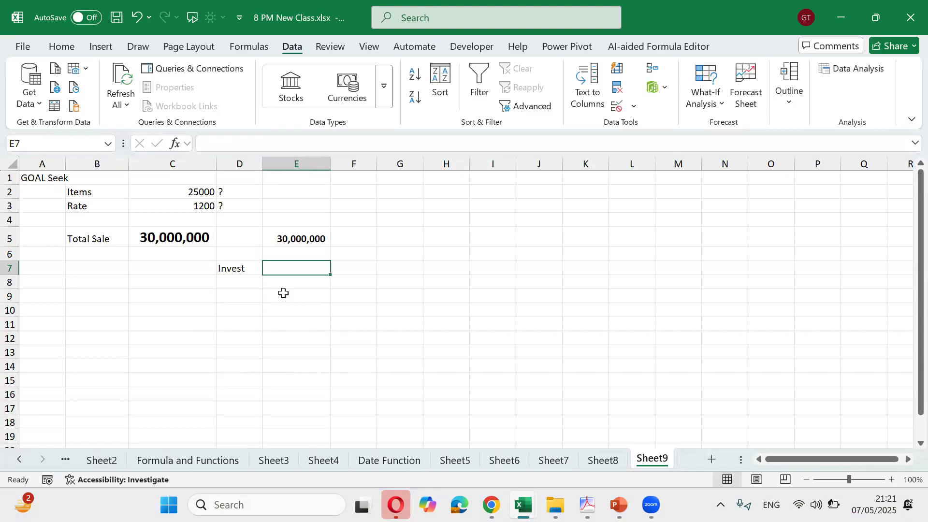
text(4000)
key(Return)
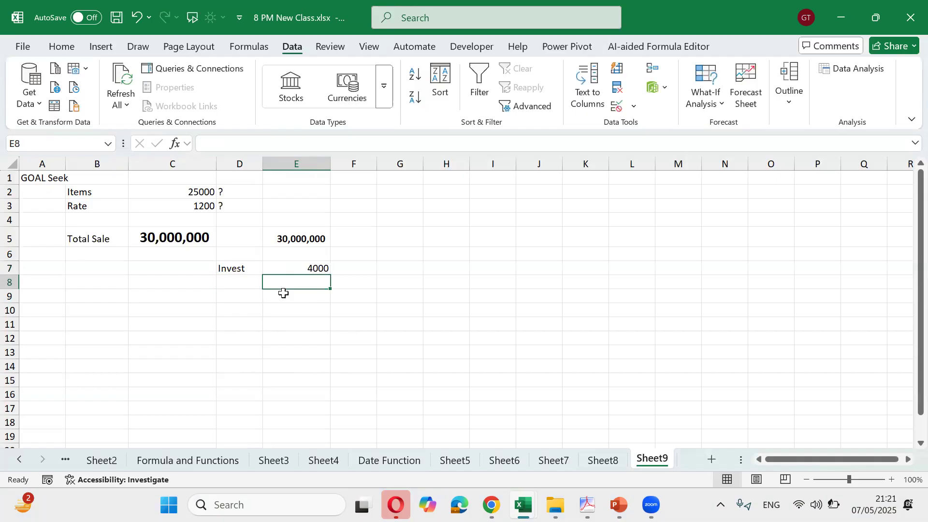
key(Left)
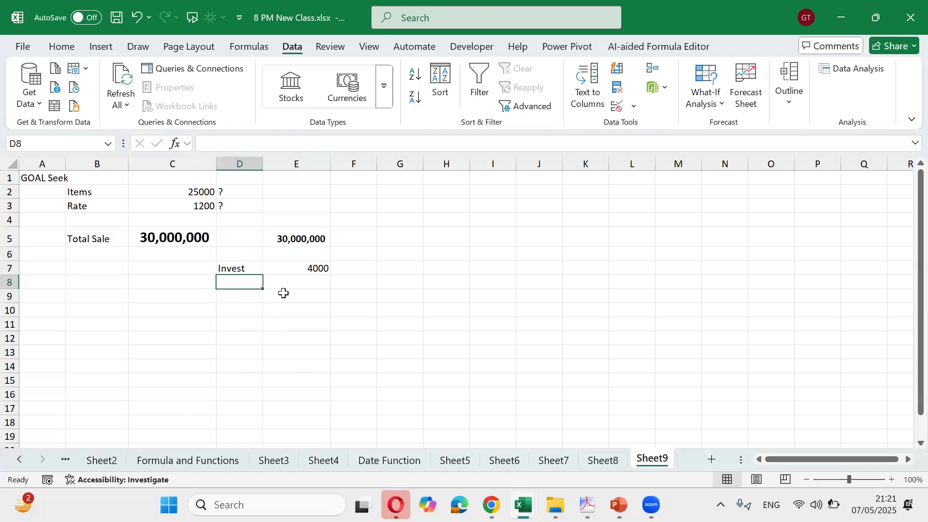
text(No of Ind)
key(Right)
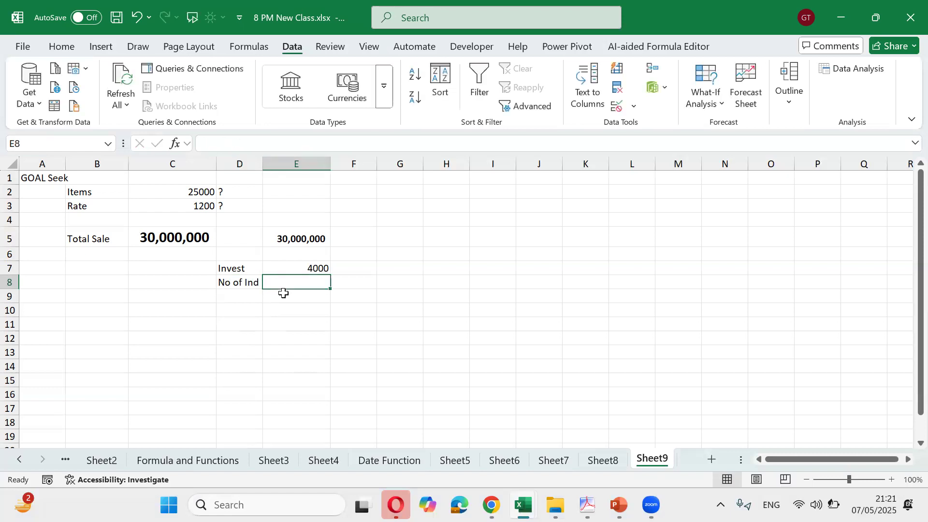
text(15)
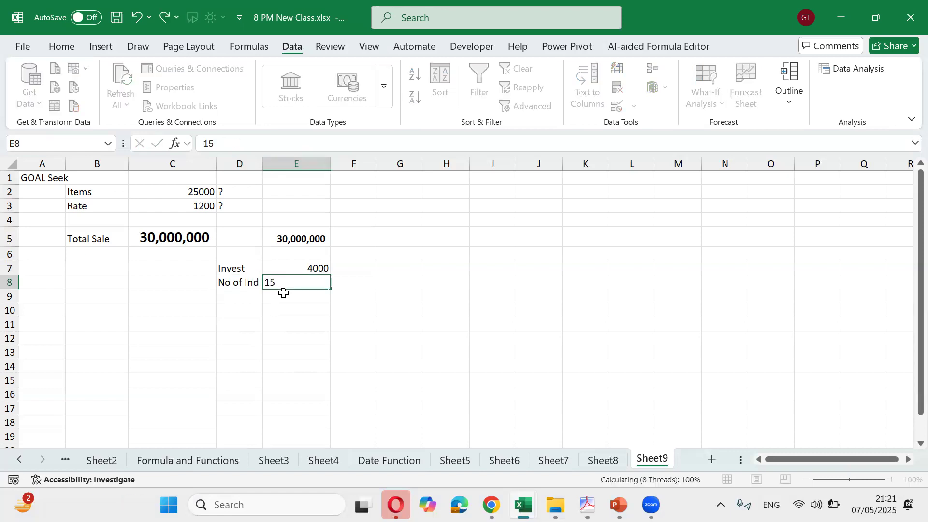
key(Return)
key(Return)
Add a Total label in D10 with the formula =E7*E8 in E10
key(Left)
text(Total)
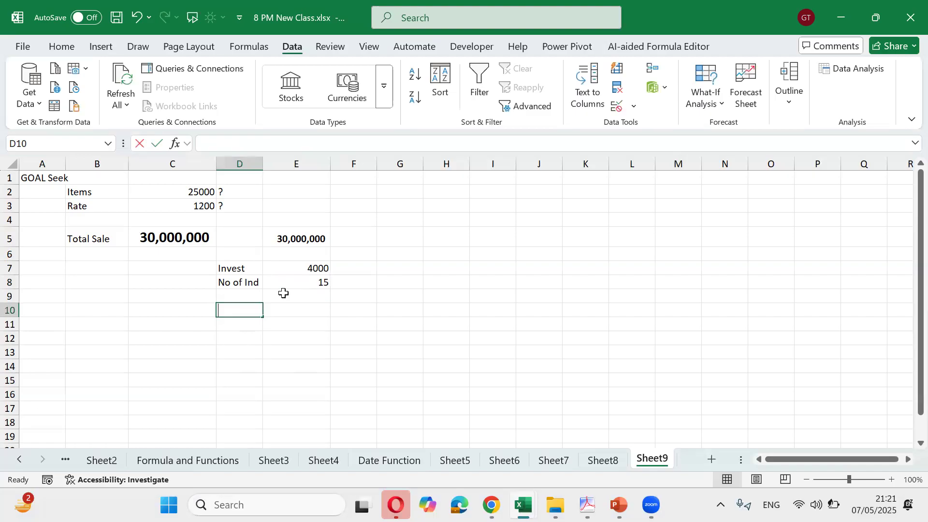
key(Right)
text(=)
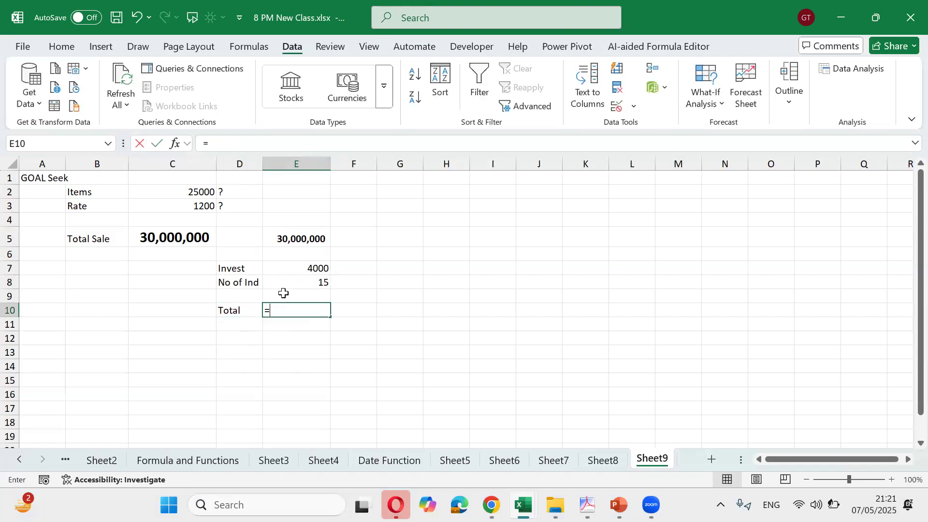
key(Up)
key(Up)
key(Up)
text(*)
key(Up)
key(Up)
key(ctrl+Return)
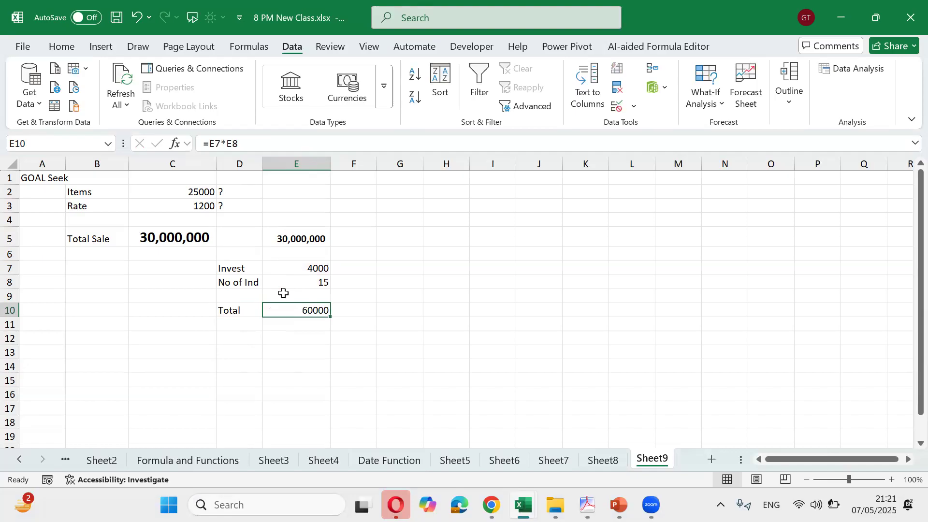
Enter the target 100000 in G10 and check the model's input cells
key(Right)
key(Right)
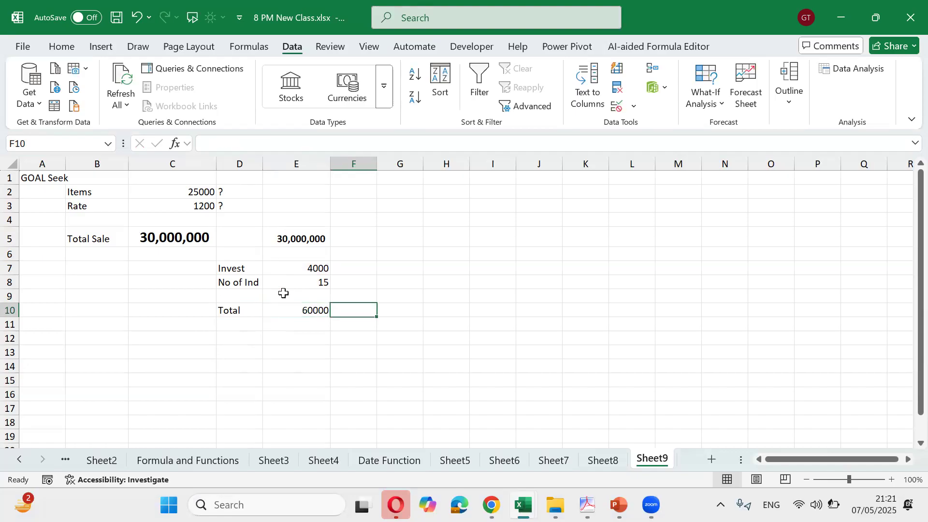
text(100000)
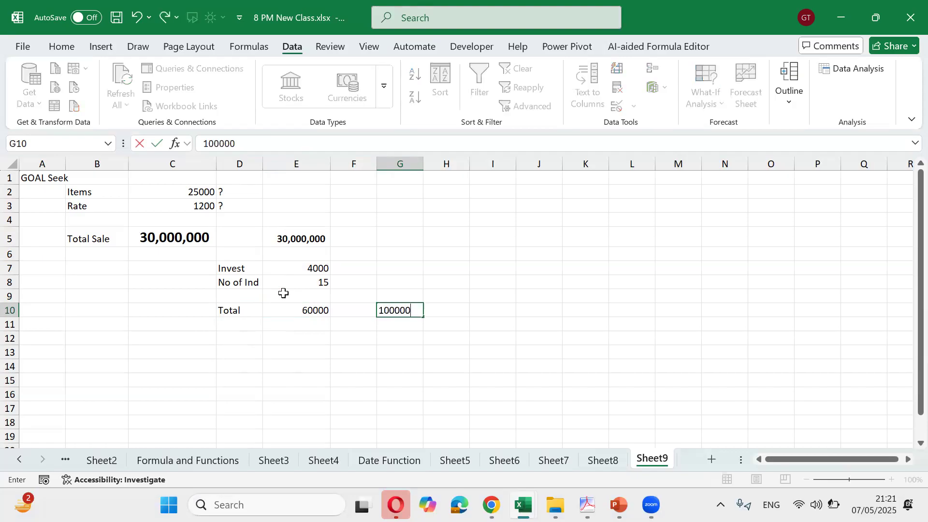
key(ctrl+Return)
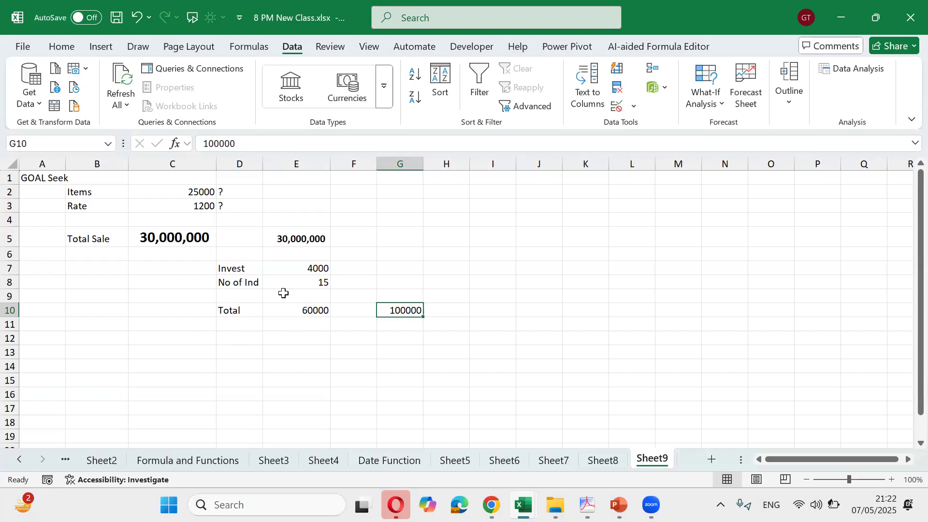
key(Left)
key(Up)
key(Up)
key(Left)
key(Up)
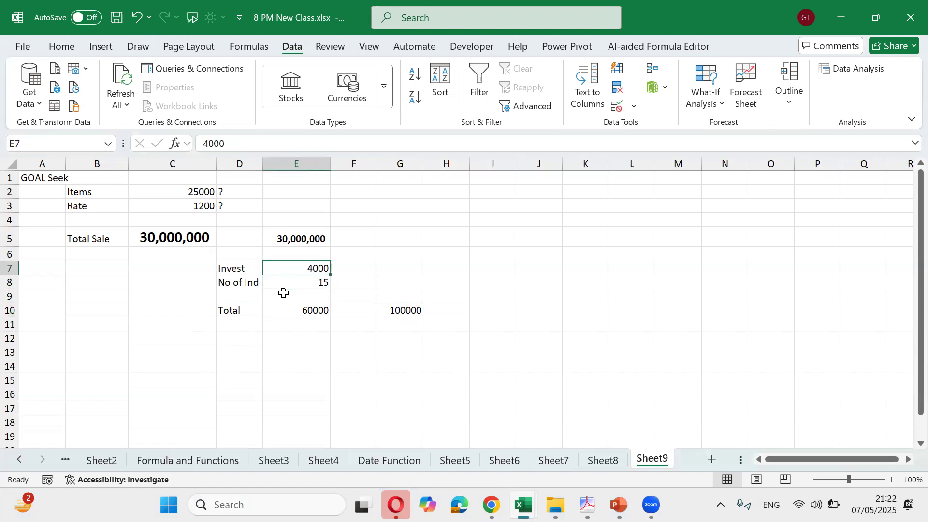
key(Down)
key(Down)
key(Right)
key(Down)
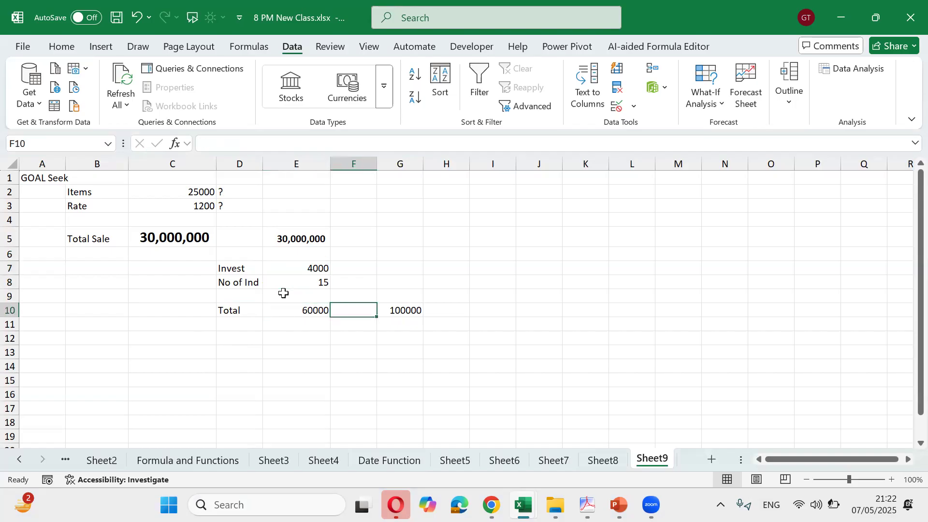
key(Right)
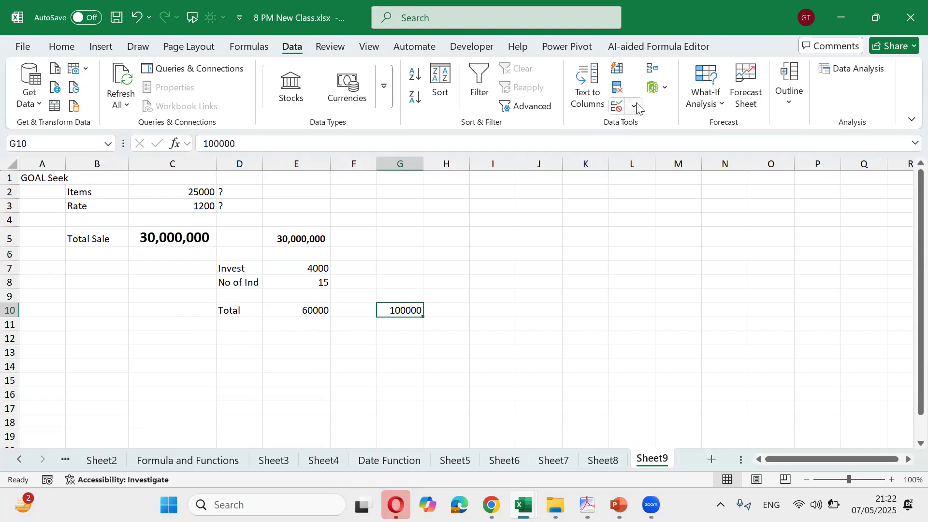
Goal-seek Total in E10 to 100000 by changing No of Ind in E8, giving 25
click(705, 99)
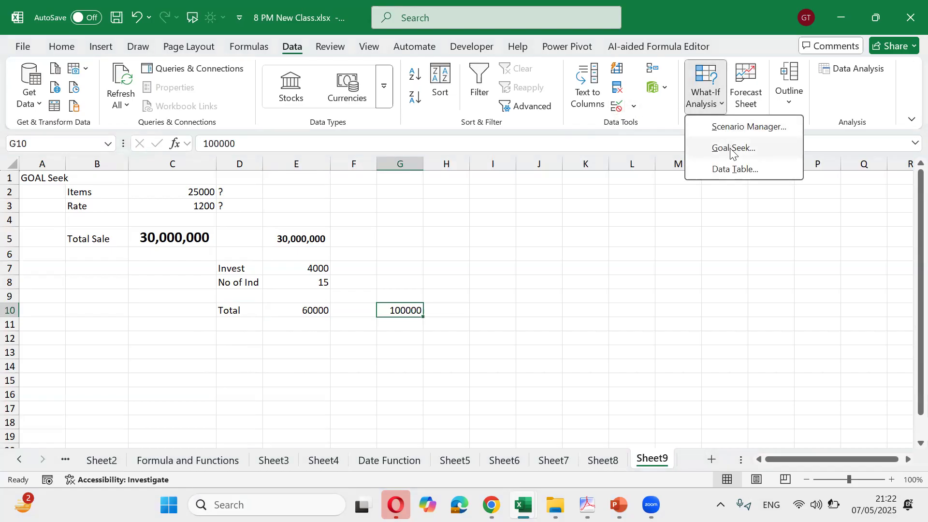
click(733, 149)
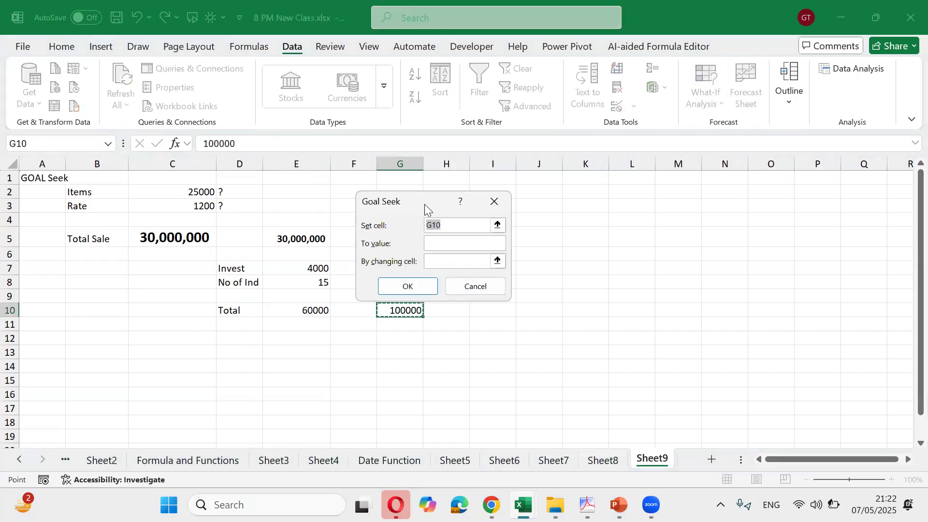
drag(424, 204, 464, 196)
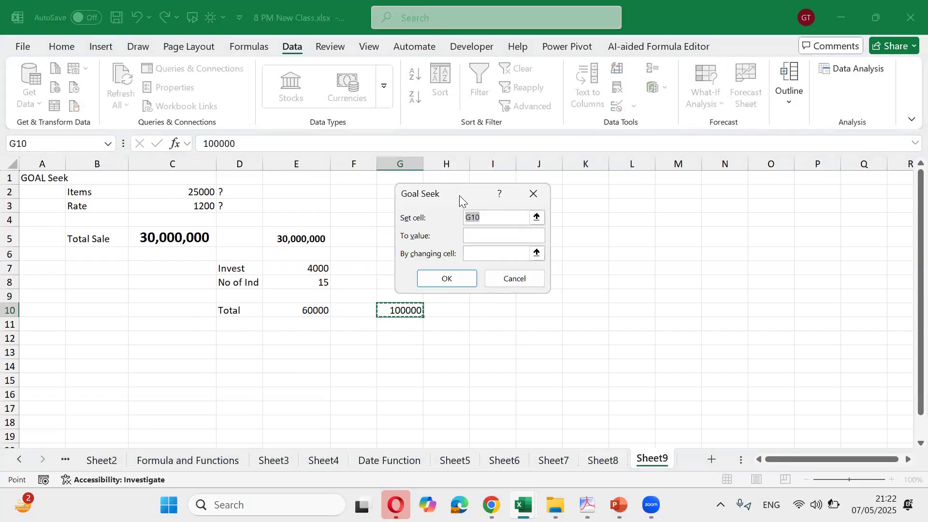
click(310, 310)
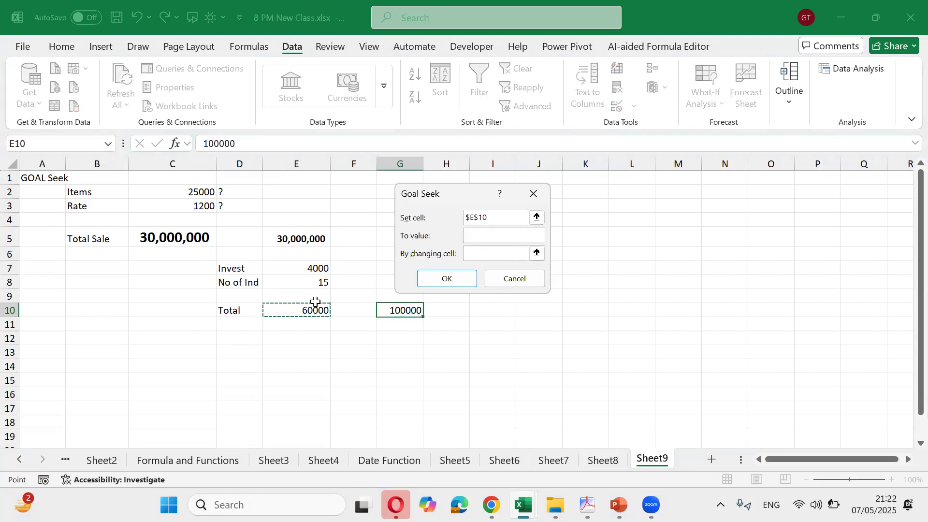
click(485, 236)
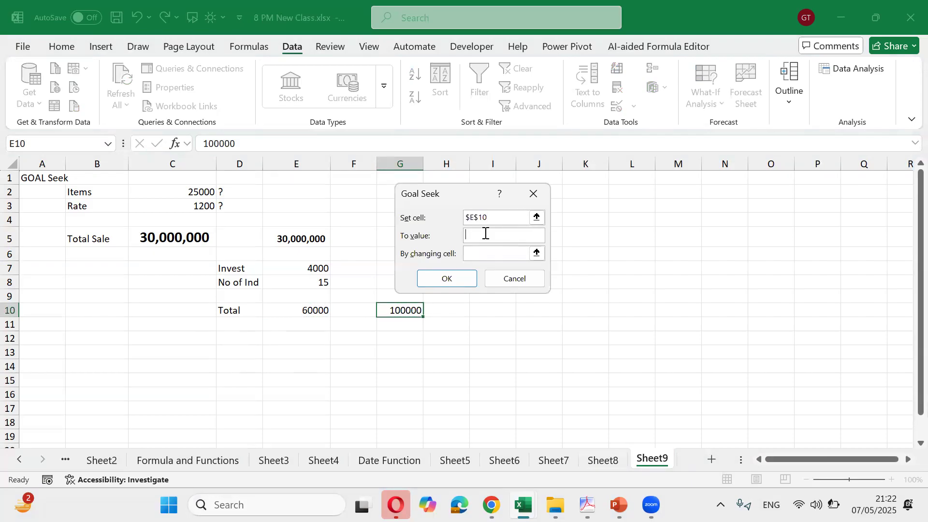
text(100000)
click(493, 255)
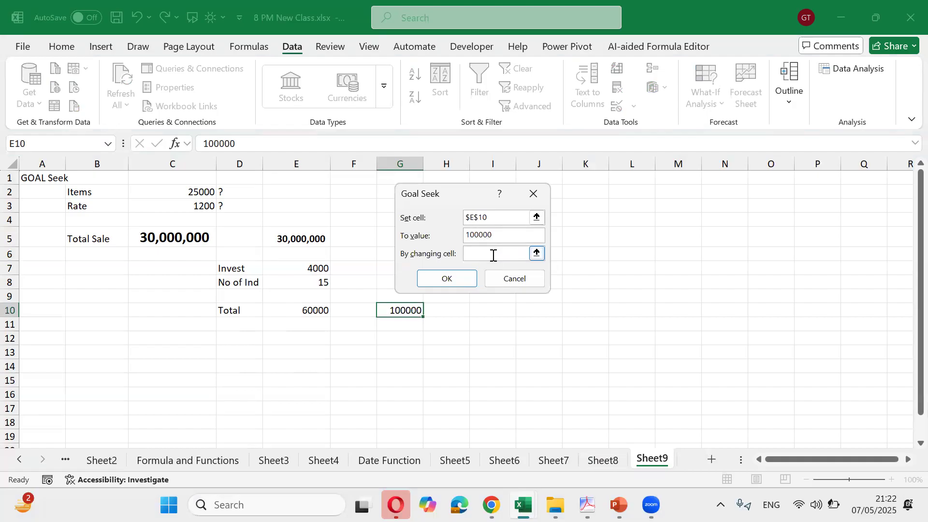
click(321, 283)
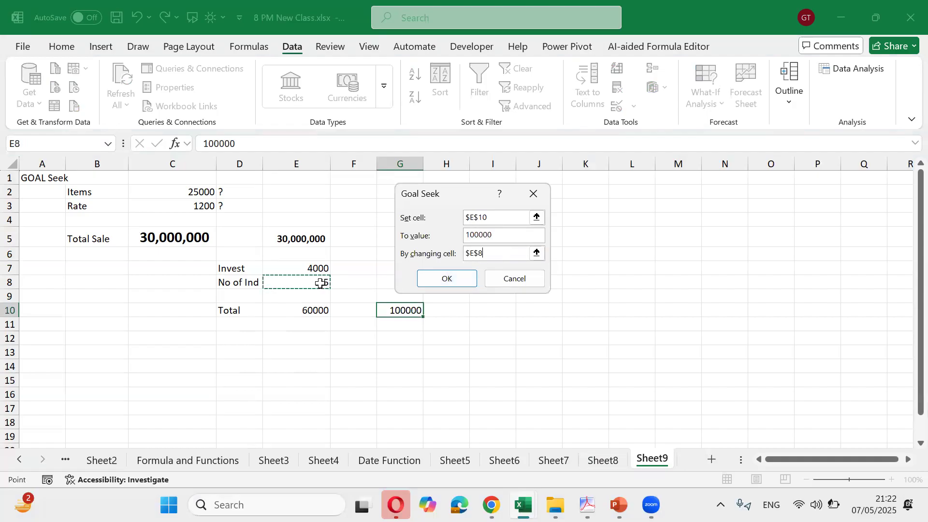
click(450, 279)
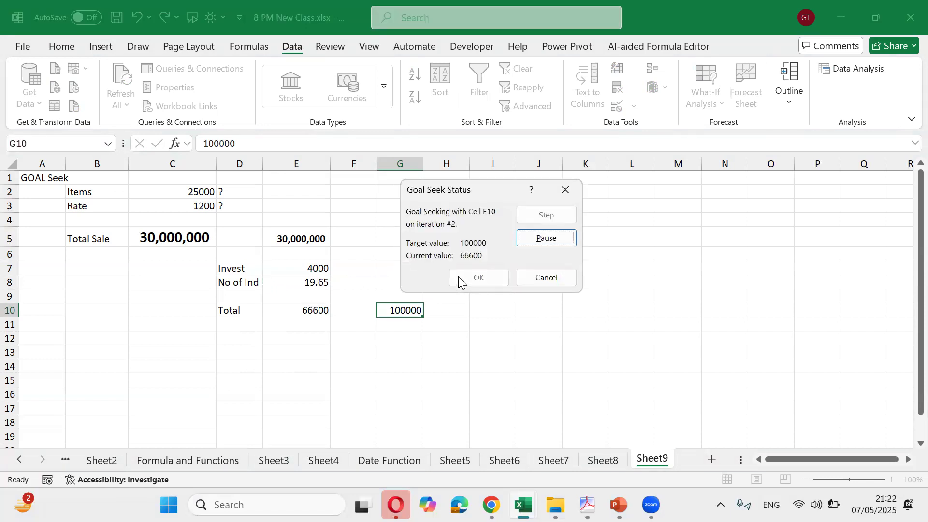
click(476, 279)
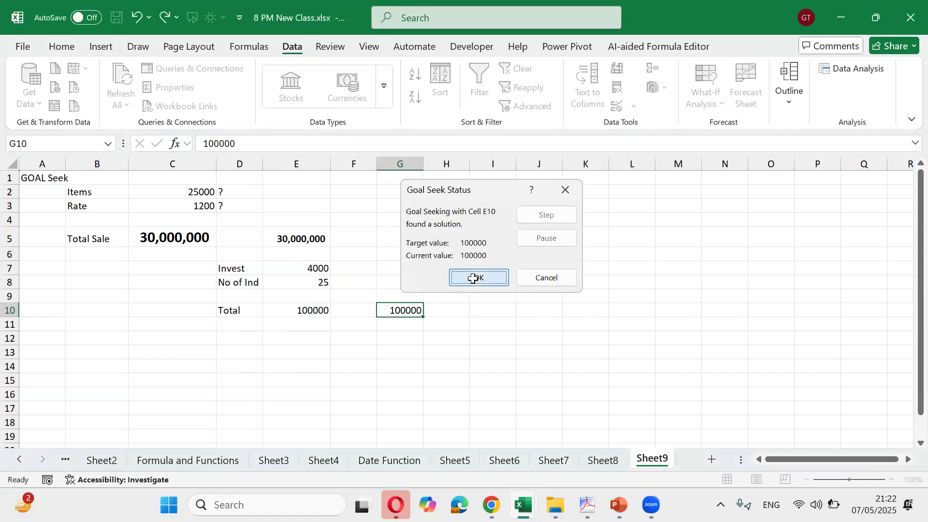
click(318, 299)
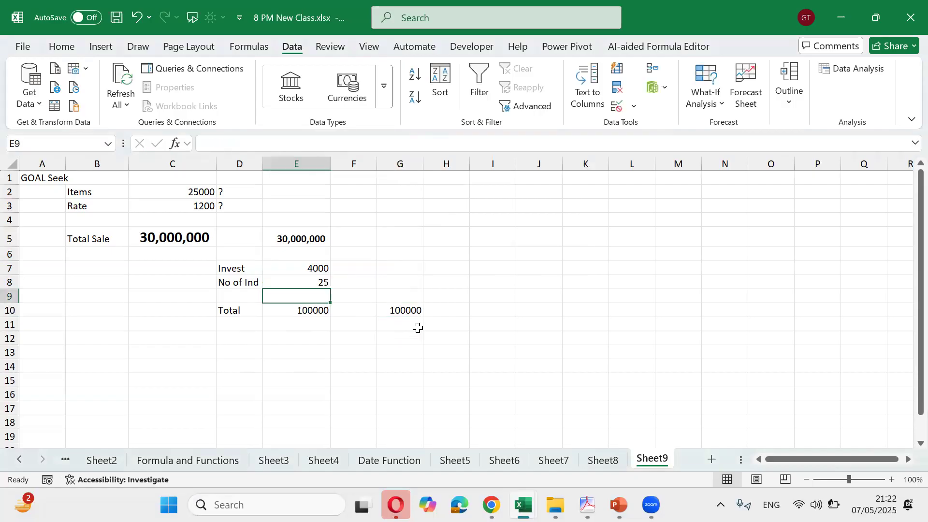
key(Down)
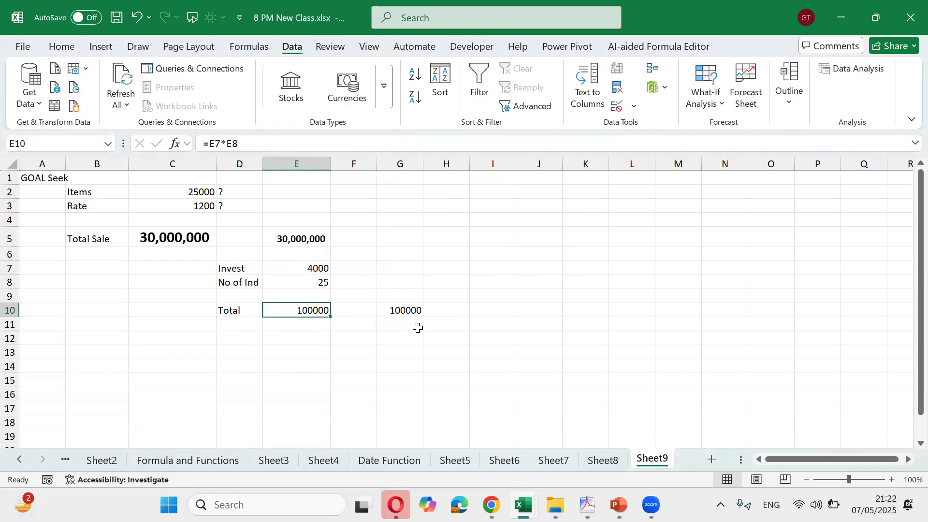
key(Up)
key(Up)
key(Up)
key(Up)
key(Up)
key(Up)
key(Up)
key(Up)
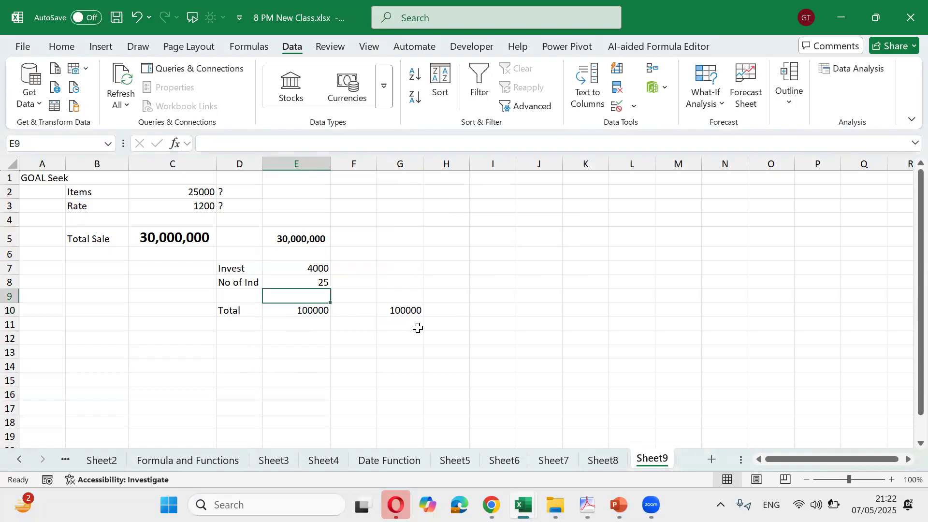
key(Left)
key(Left)
key(Left)
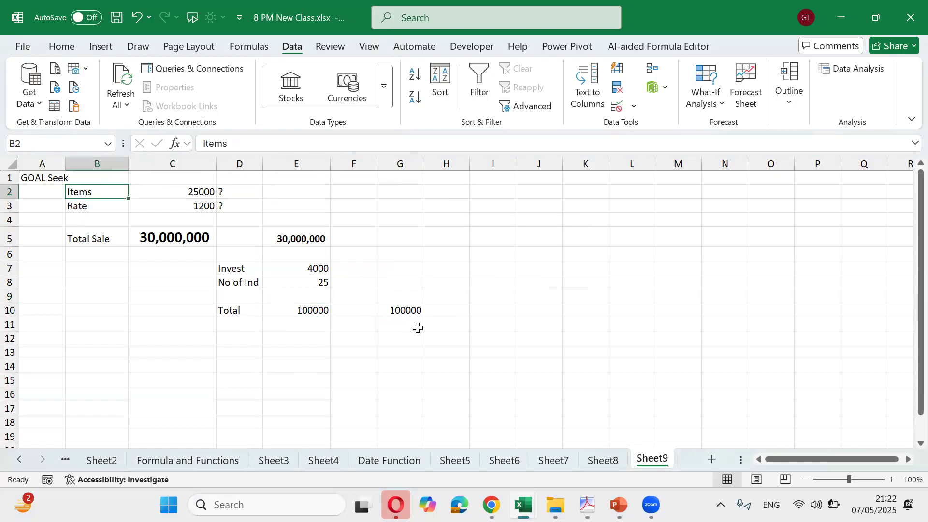
key(shift+Down)
key(shift+Down)
key(shift+Down)
key(shift+Right)
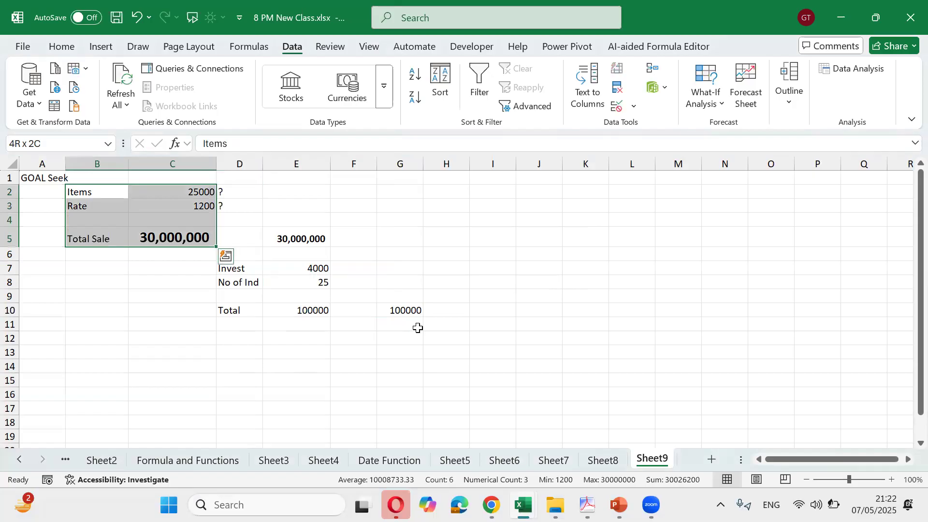
key(Down)
key(Up)
key(shift+Right)
key(shift+Right)
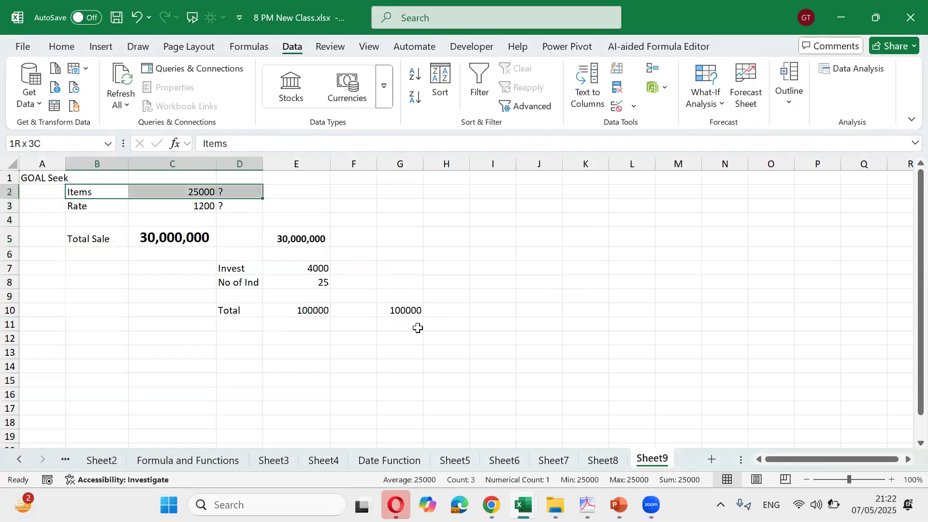
key(shift+Down)
key(shift+Down)
key(shift+Down)
key(shift+Down)
key(shift+Left)
key(shift+Up)
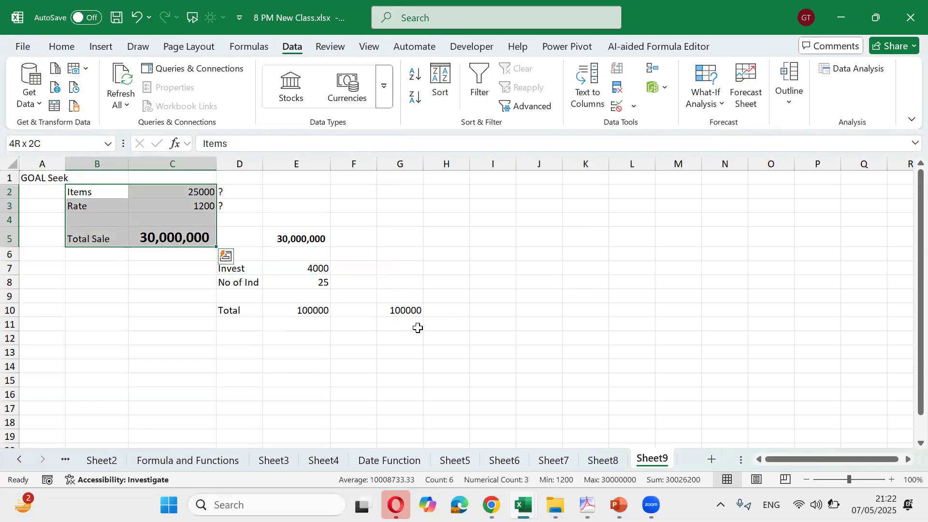
key(Down)
key(Down)
key(Down)
key(Down)
key(Down)
key(Down)
key(Down)
key(Down)
key(Down)
key(Down)
key(Right)
key(Right)
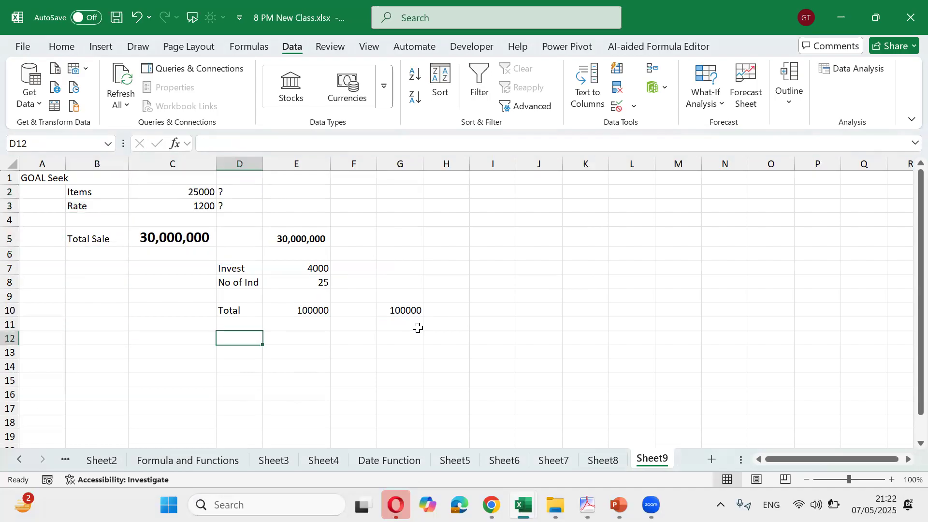
key(Up)
key(Up)
key(Up)
key(Up)
key(Up)
key(Up)
key(Up)
key(Left)
key(Up)
key(Up)
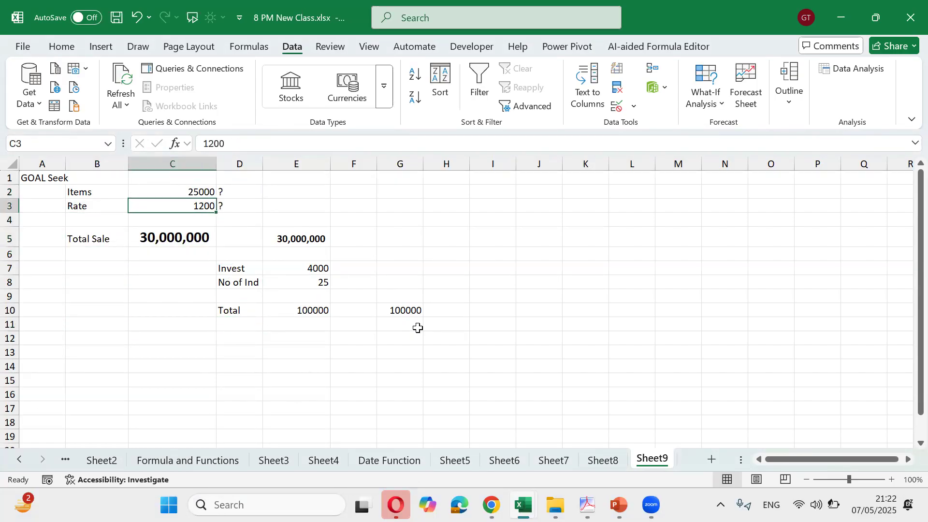
key(Left)
key(Up)
key(shift+Right)
key(shift+Down)
key(shift+Down)
key(shift+Down)
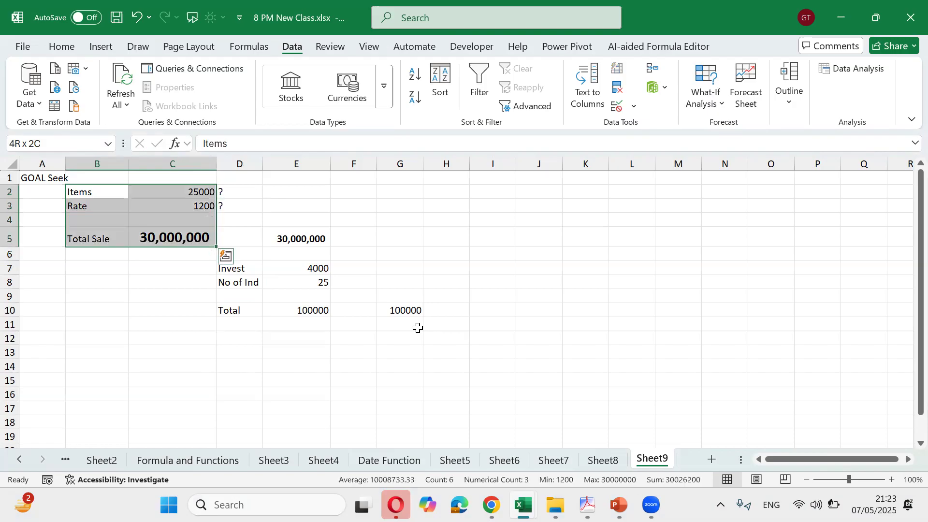
key(Down)
key(Down)
key(Down)
key(Down)
key(Down)
key(Down)
key(Right)
key(Right)
key(Down)
key(Down)
key(Down)
key(Down)
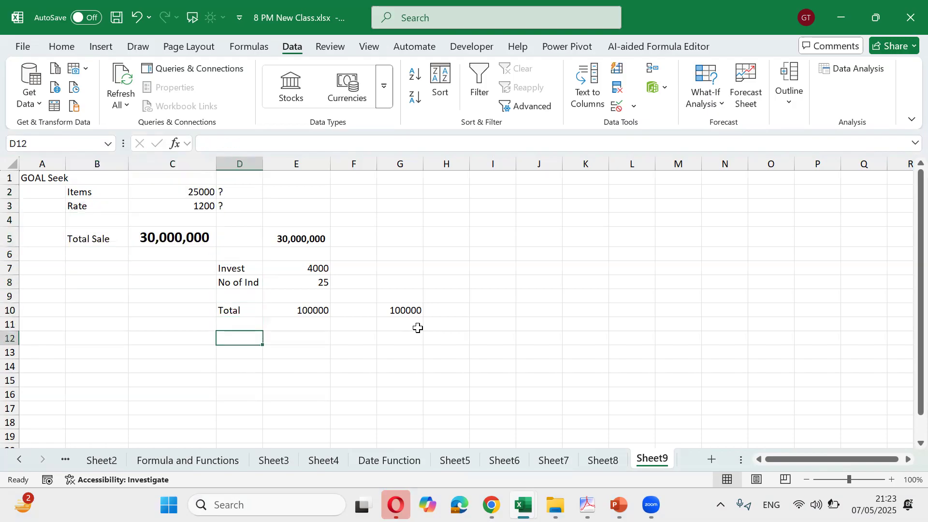
key(Left)
key(Left)
Type the heading 'Data Tables' in cell B12
text(D)
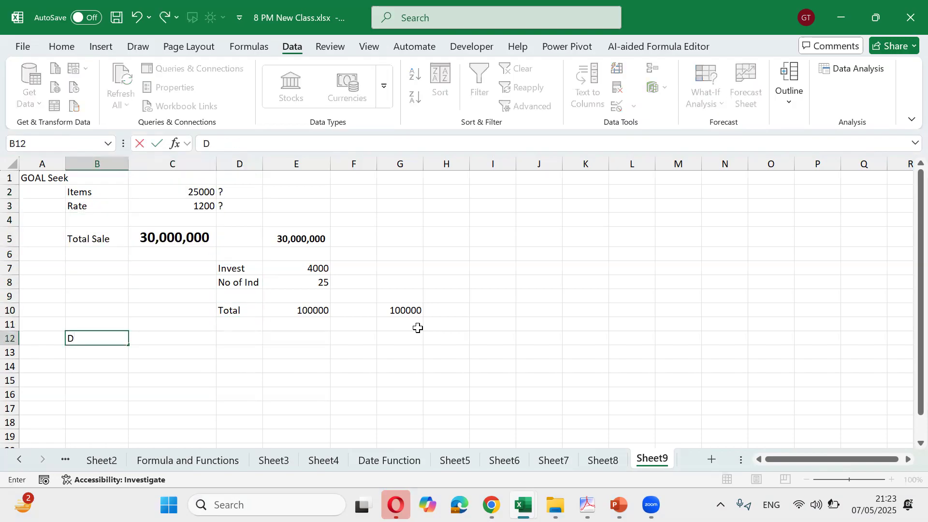
text(ata Tables)
key(ctrl+Return)
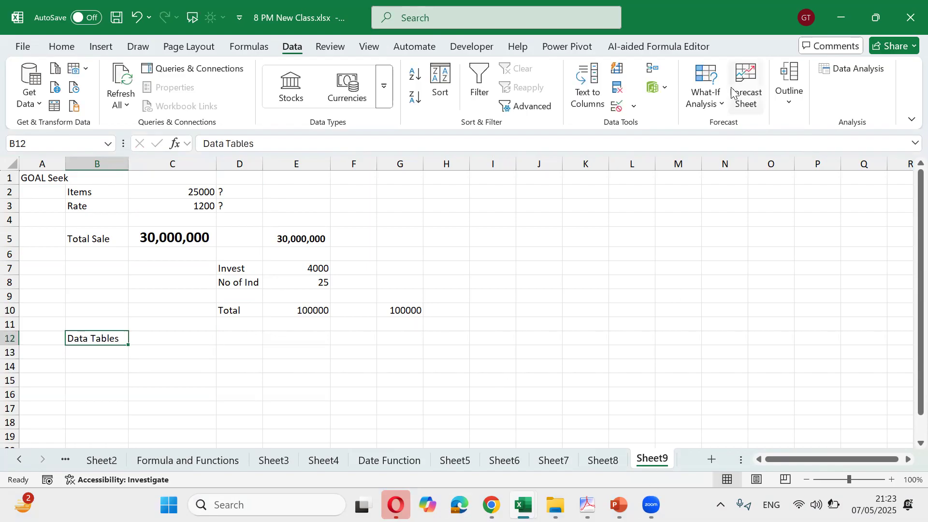
click(235, 338)
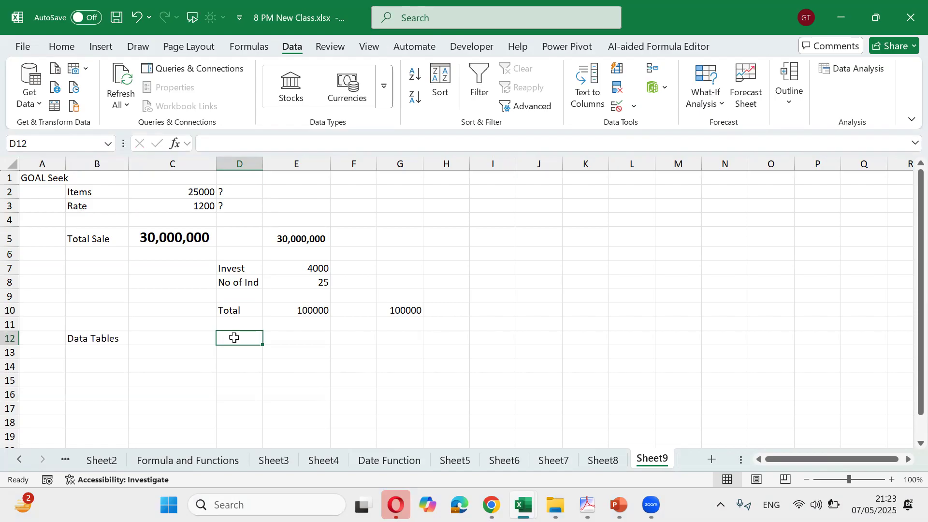
Change Items in C2 to 30 so Total Sale becomes 36,000
key(Up)
key(Up)
key(Up)
key(Up)
key(Up)
key(Up)
key(Up)
key(Up)
key(Left)
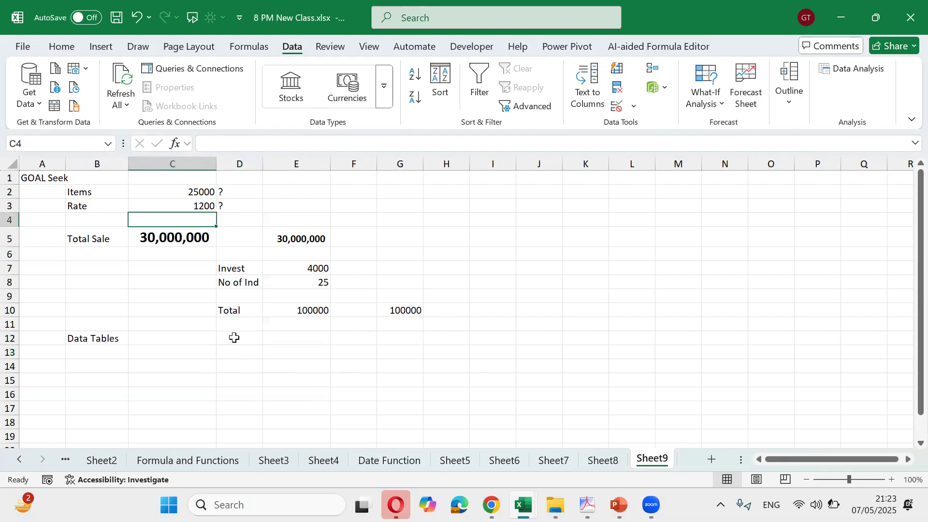
key(Up)
key(Up)
key(shift+Down)
key(shift+Down)
key(shift+Down)
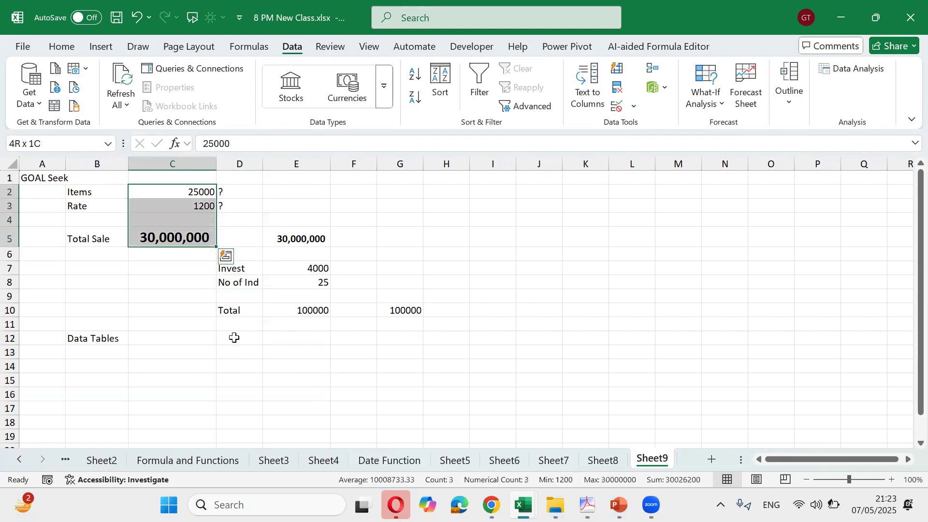
key(shift+Up)
key(shift+Up)
key(shift+Up)
key(Down)
key(Up)
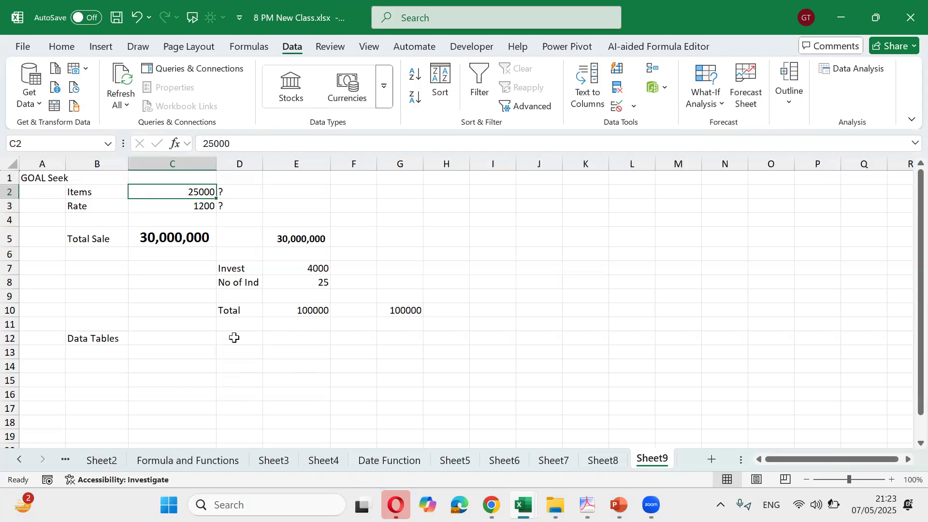
text(30)
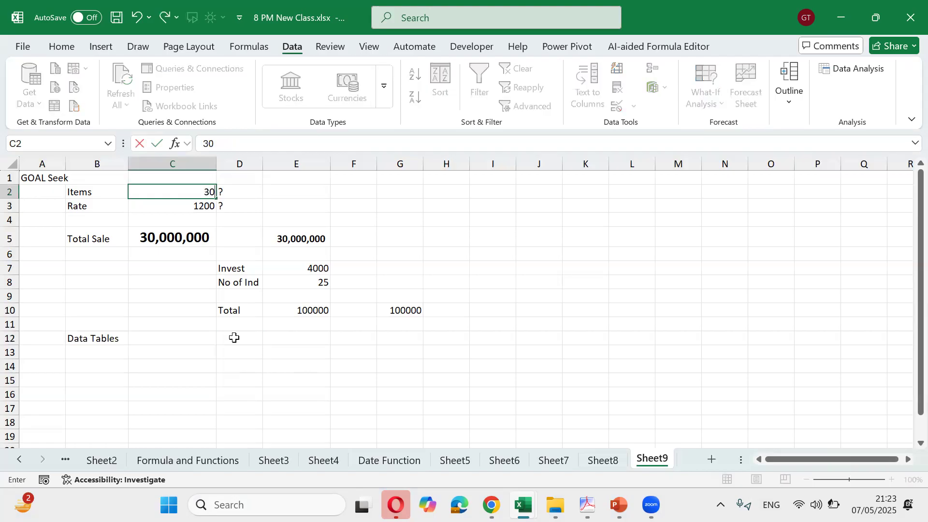
key(Return)
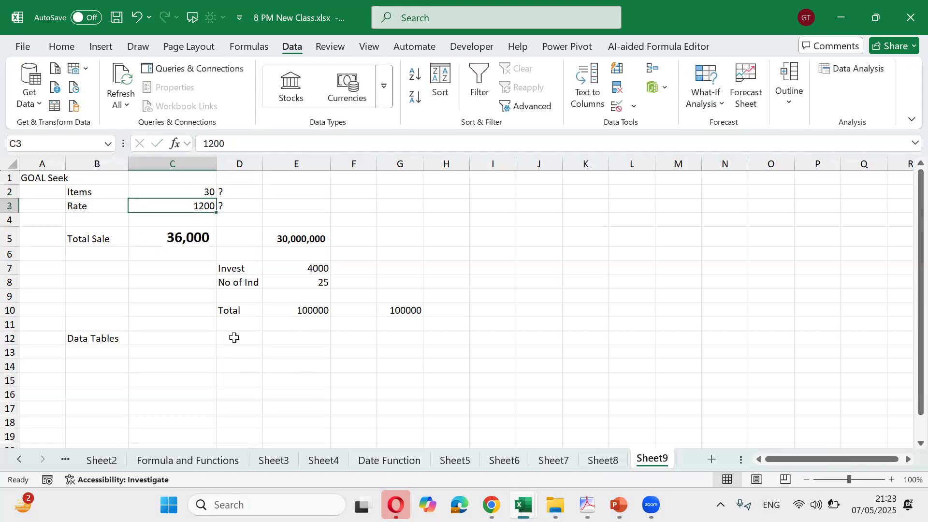
key(Down)
key(Down)
key(Down)
key(Down)
key(Down)
key(Down)
key(Down)
key(Down)
key(Down)
key(Down)
key(Down)
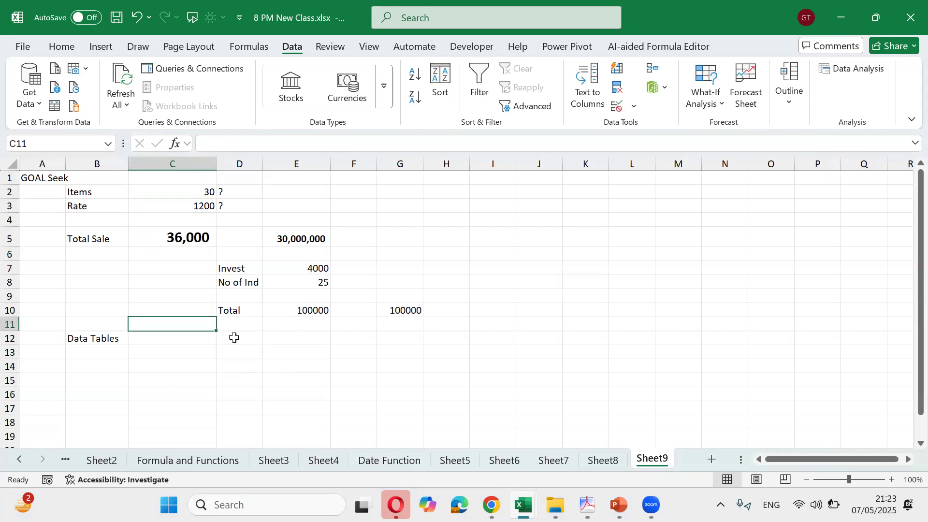
key(Right)
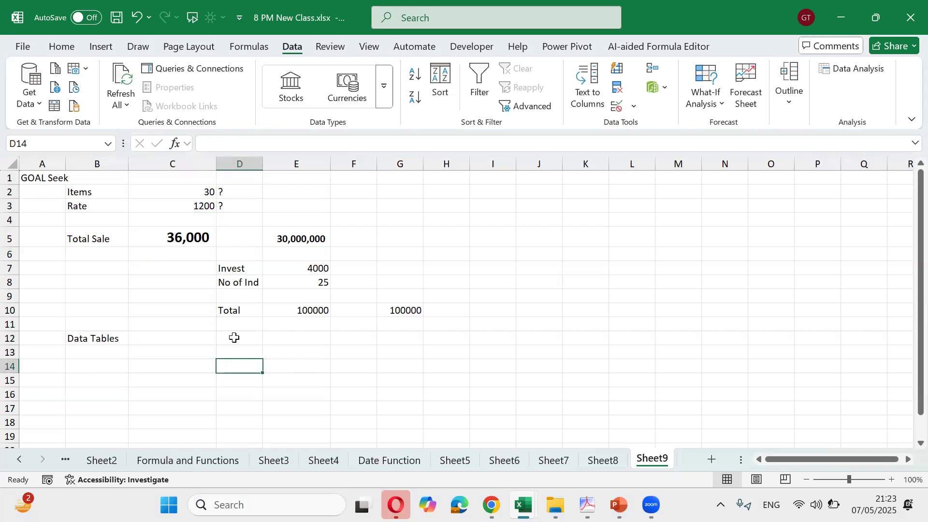
Enter rates 1400, 1600, 1800, 2000, 2200, 2400 and 2600 down D14:D20
text(1400)
key(Return)
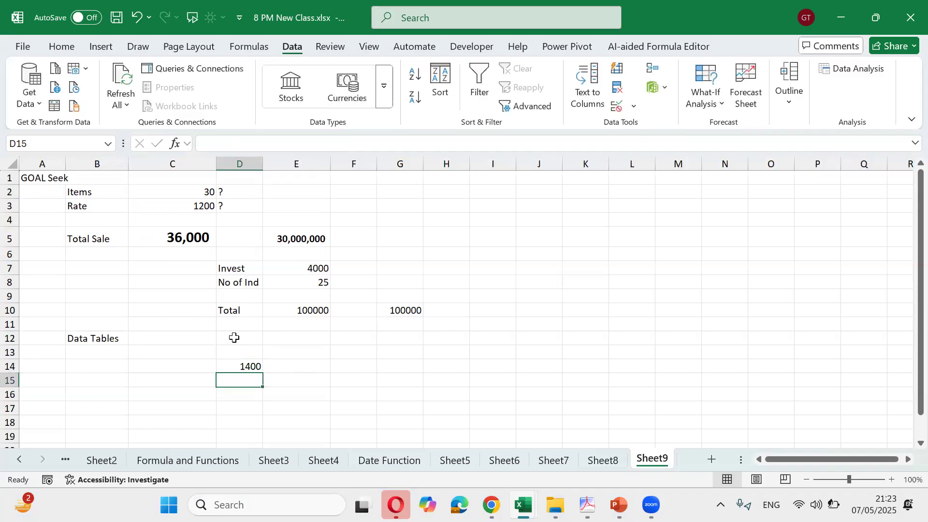
text(1600)
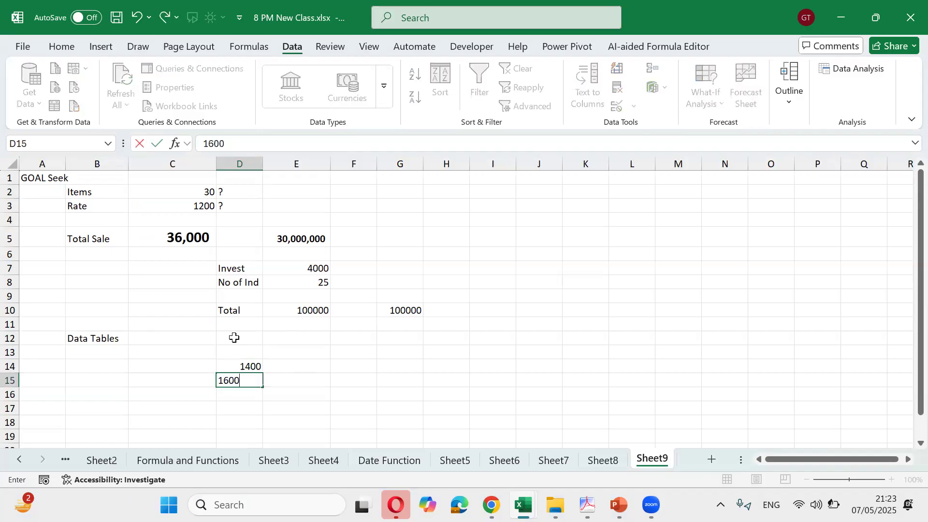
key(Return)
text(1800)
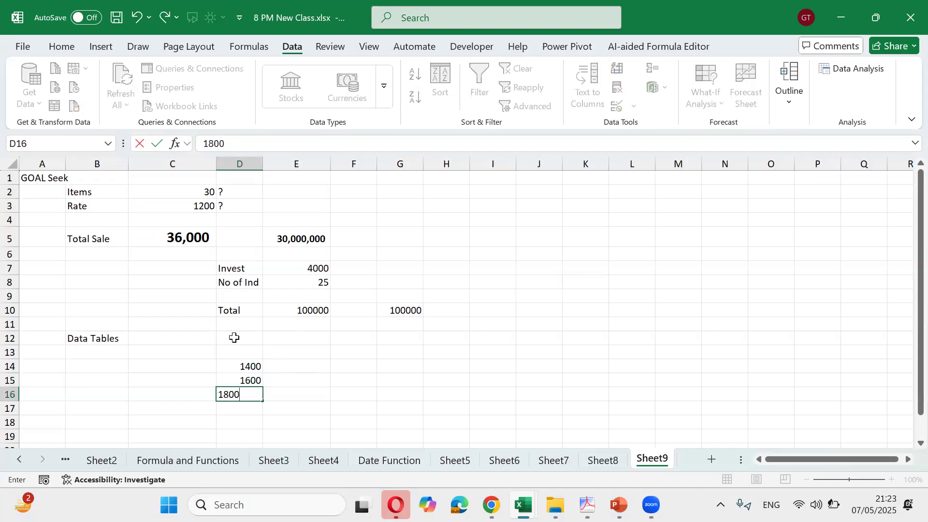
key(Return)
text(2000)
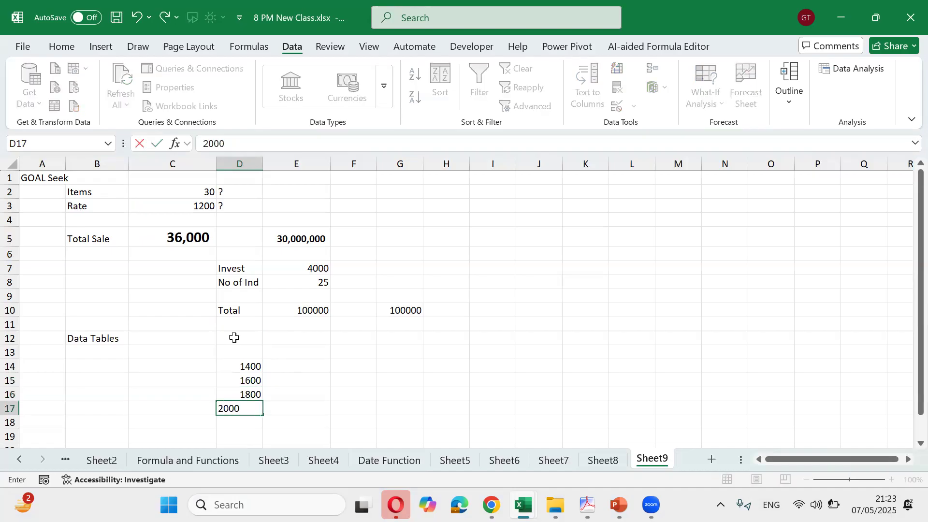
key(Return)
text(2200)
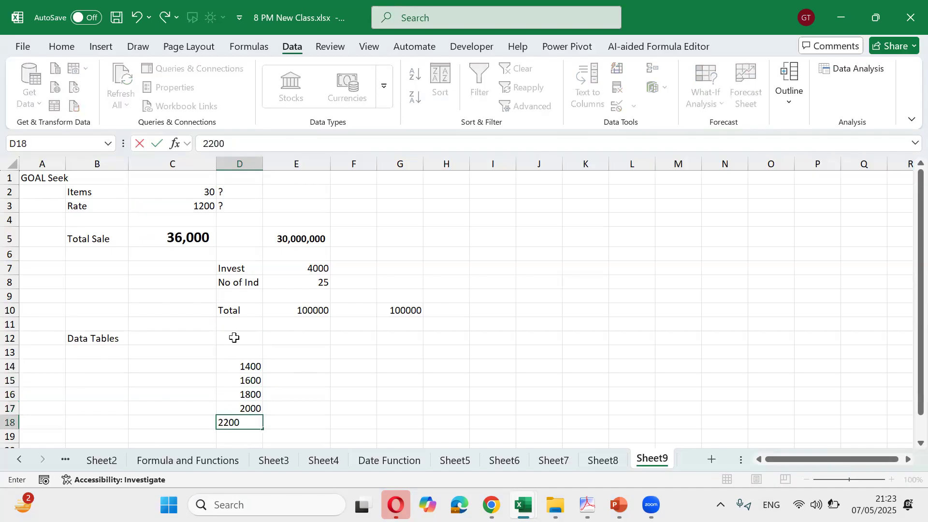
key(Return)
text(2400)
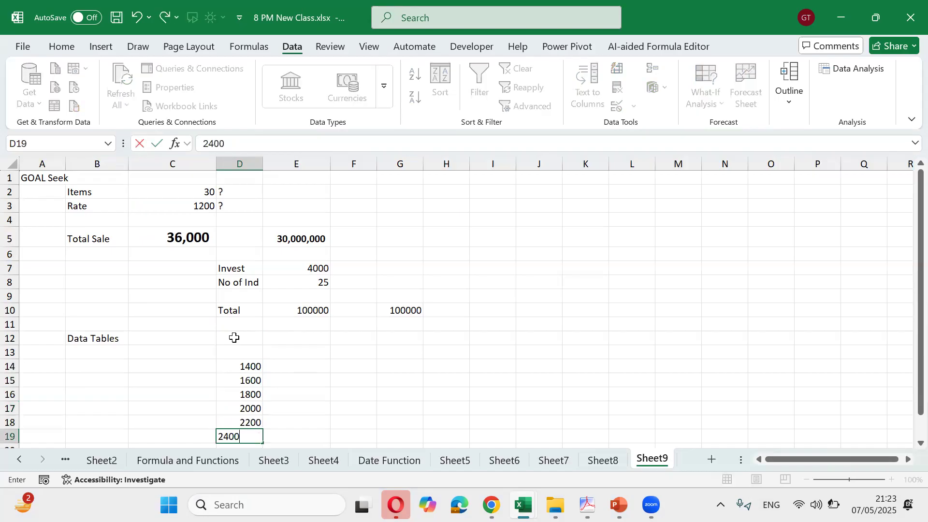
key(Return)
text(2600)
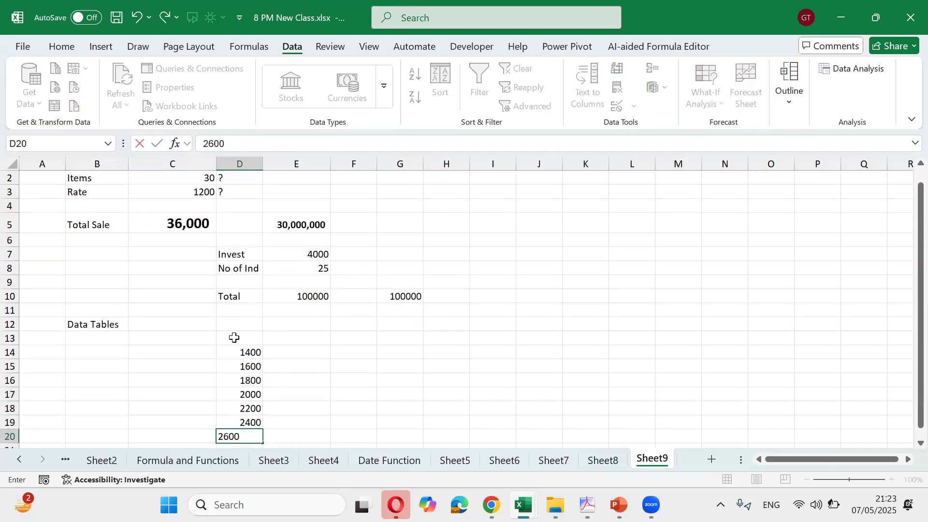
key(ctrl+Up)
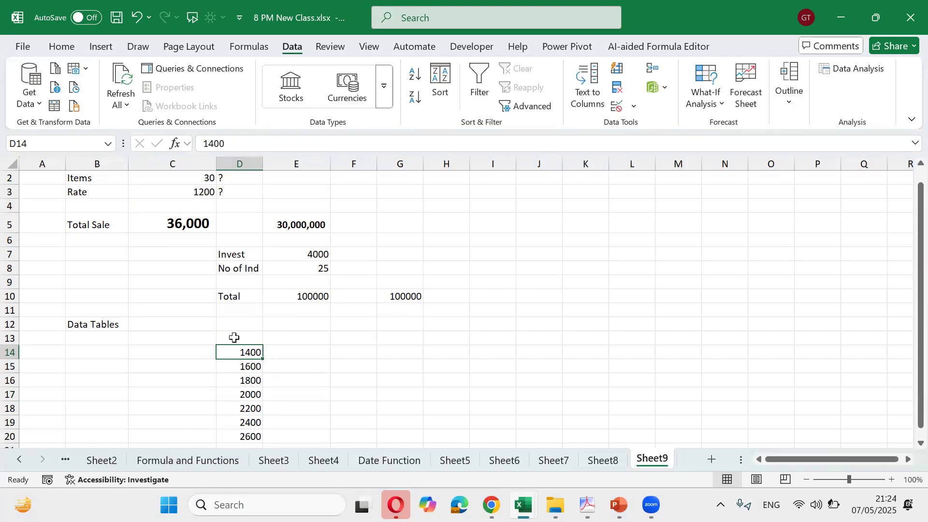
key(ctrl+shift+Down)
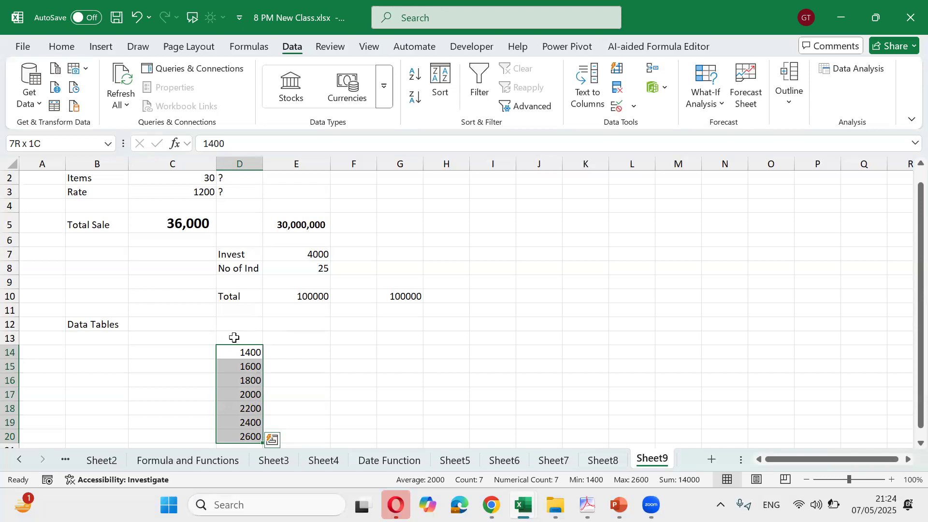
click(234, 338)
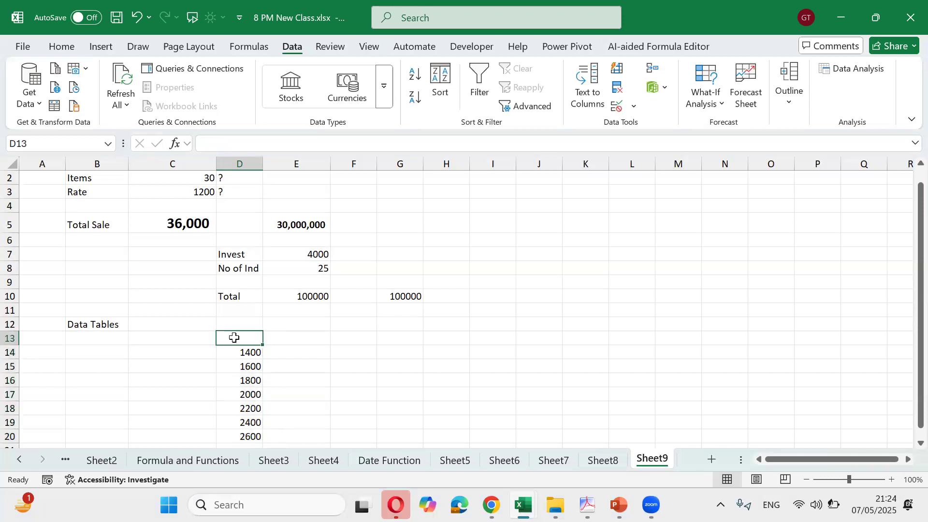
Enter =C5 in E13 and select the table range D13:E20
key(Right)
text(=)
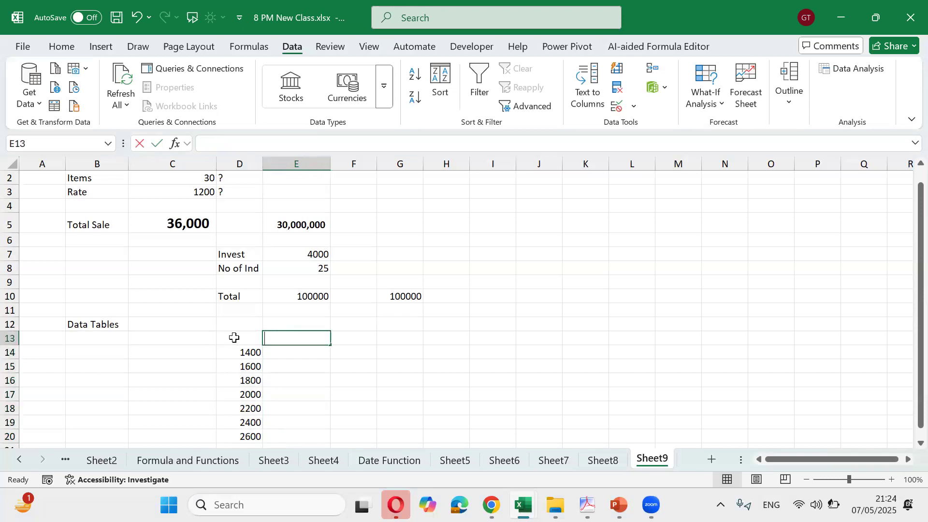
key(Up)
key(Up)
key(Up)
key(Up)
key(Up)
key(Up)
key(Up)
key(Left)
key(Left)
key(Up)
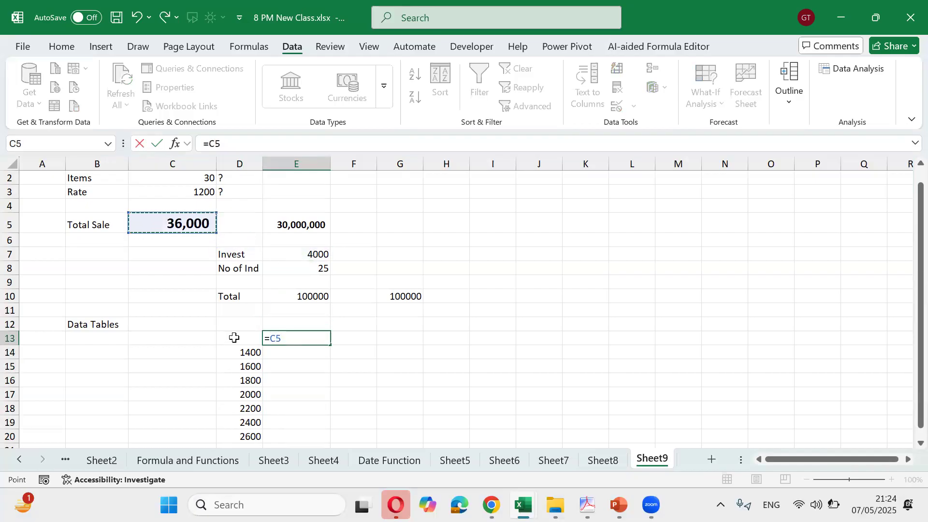
key(Return)
key(Up)
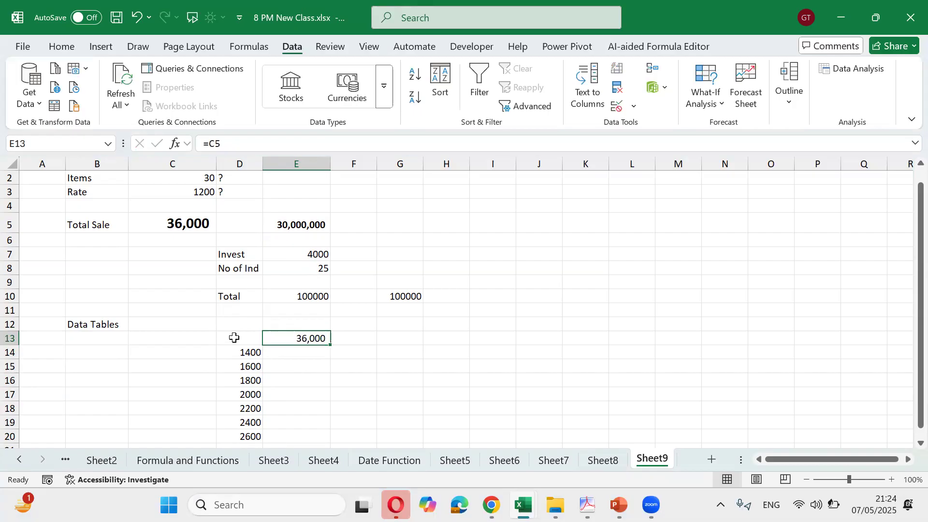
key(Left)
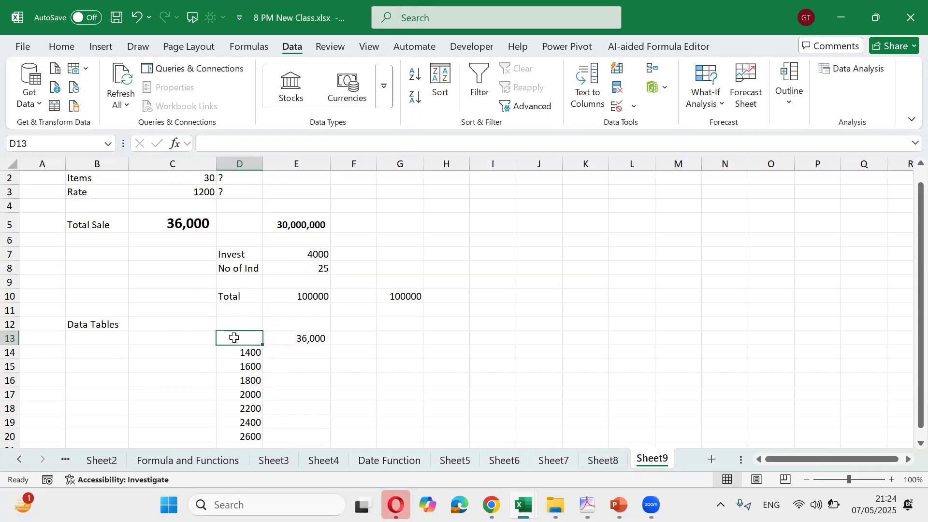
key(shift+Right)
key(shift+Down)
key(shift+Down)
key(shift+Down)
key(shift+Down)
key(shift+Down)
key(shift+Down)
key(shift+Down)
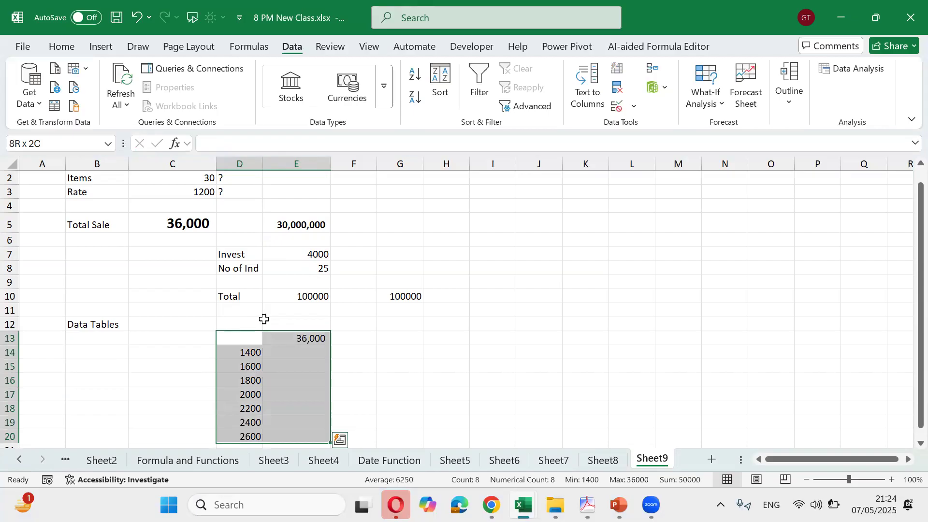
Open What-If Analysis > Data Table for D13:E20 and focus the Column input cell box
scroll(266, 320, down, 5)
scroll(266, 319, up, 2)
scroll(265, 320, up, 2)
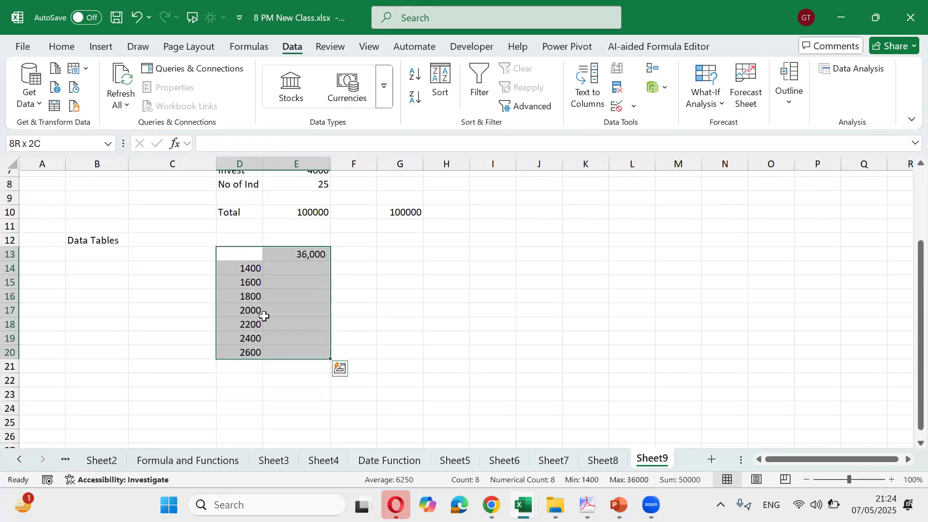
click(707, 105)
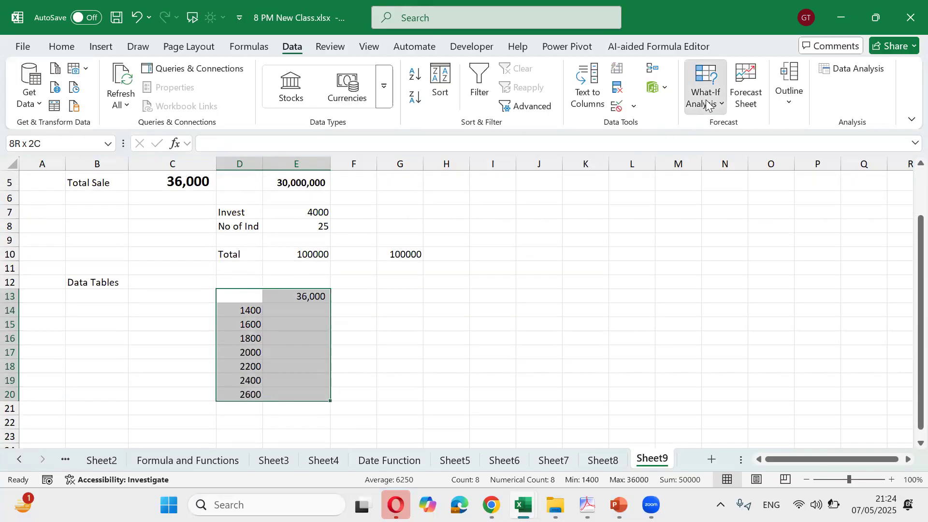
click(723, 170)
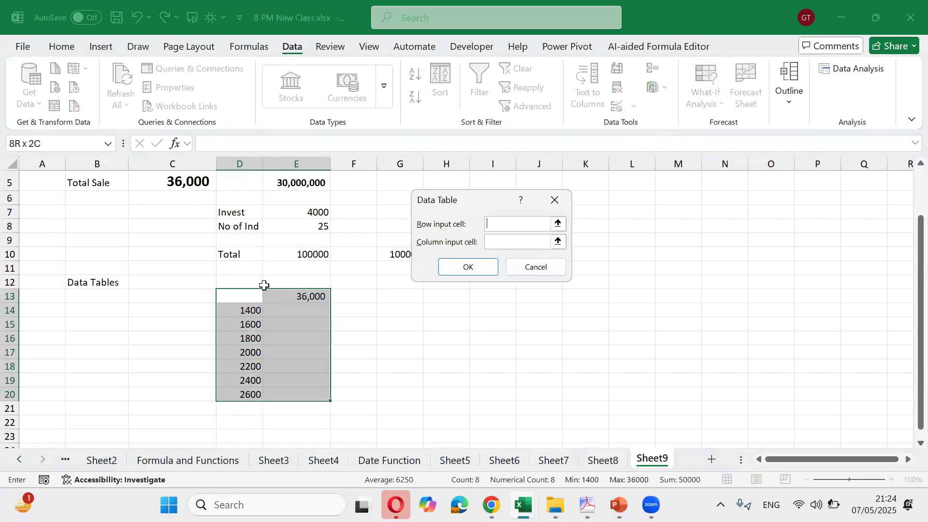
scroll(264, 284, up, 2)
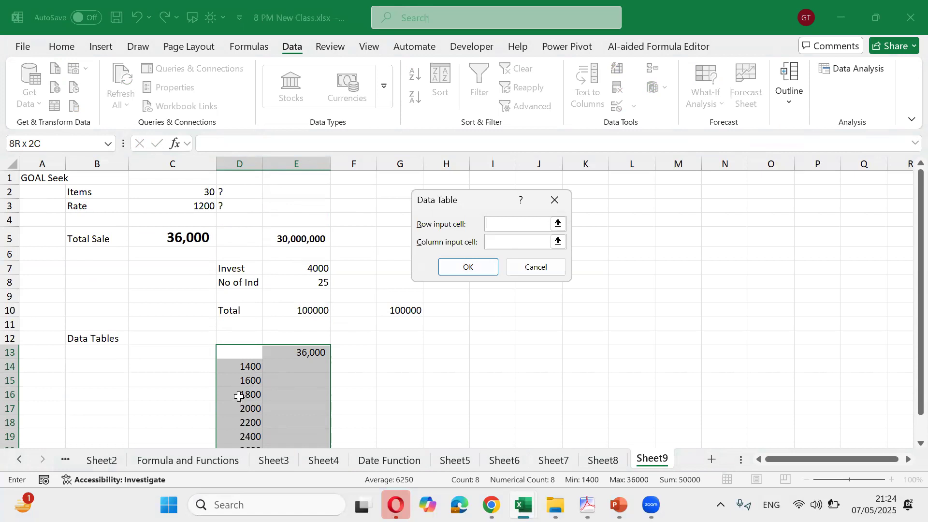
click(490, 240)
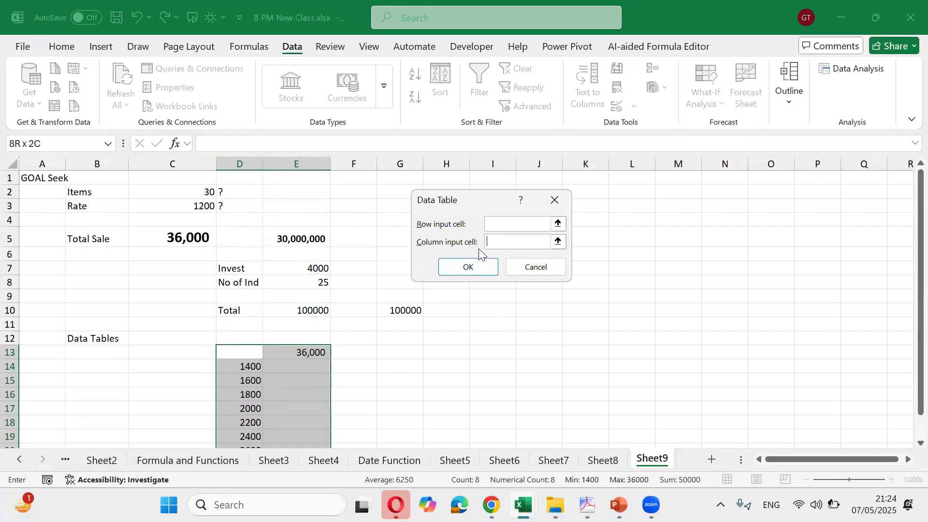
Use C3 as the column input cell so E14:E20 fills with totals 42000, 48000, 54000…
click(203, 202)
click(462, 268)
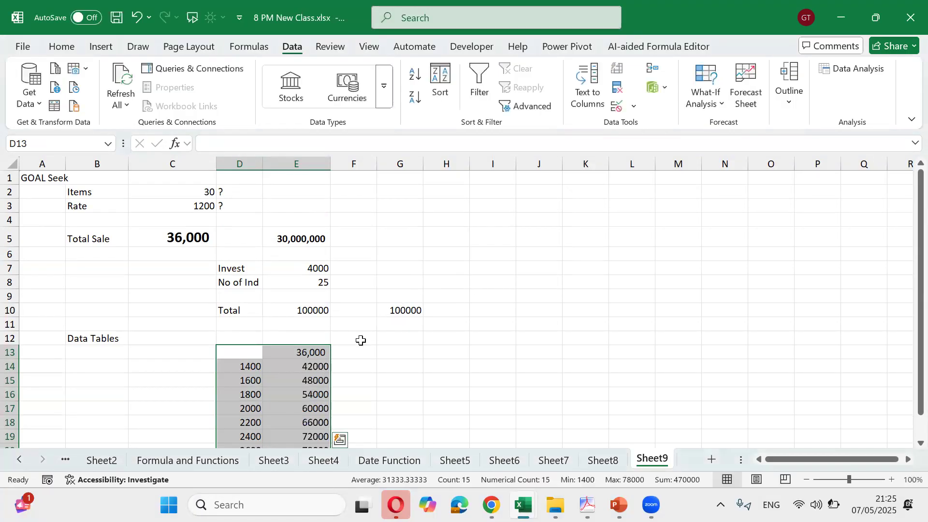
scroll(354, 345, down, 1)
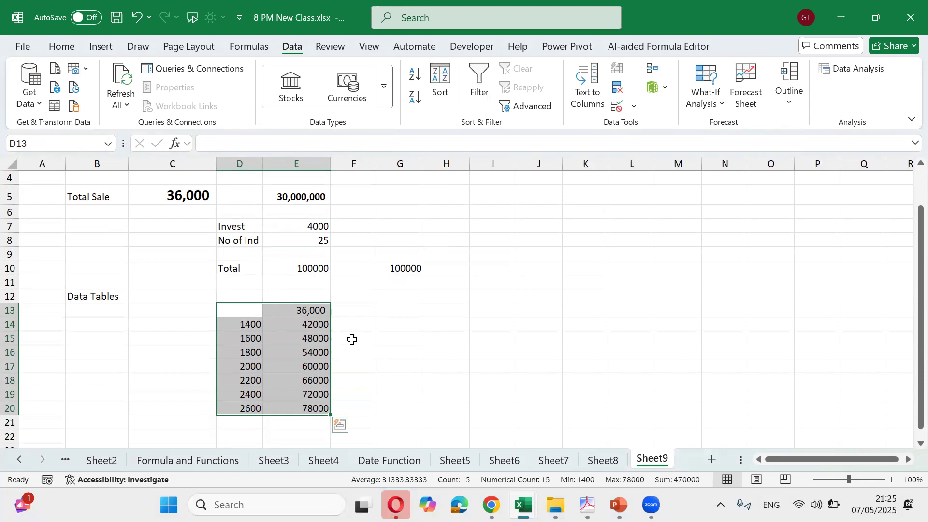
key(Down)
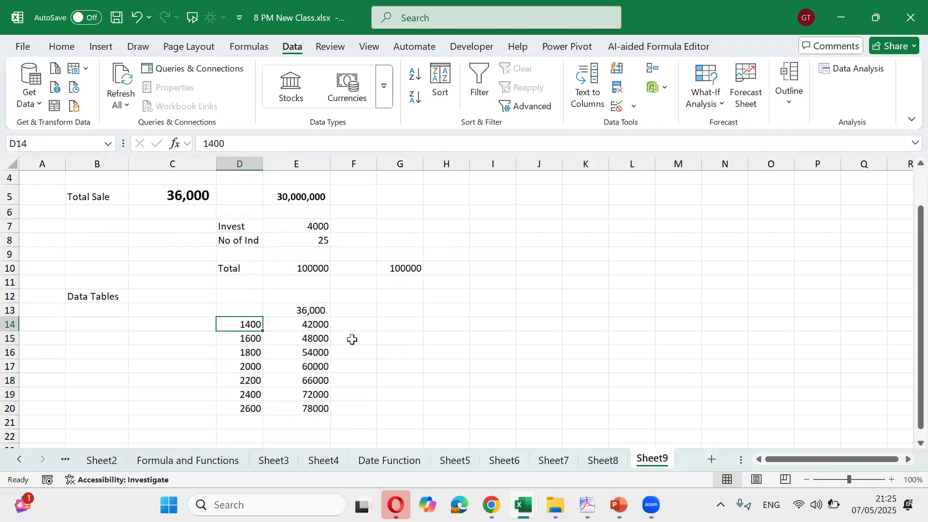
key(Right)
key(Down)
key(Down)
key(Down)
key(Down)
key(Down)
key(Down)
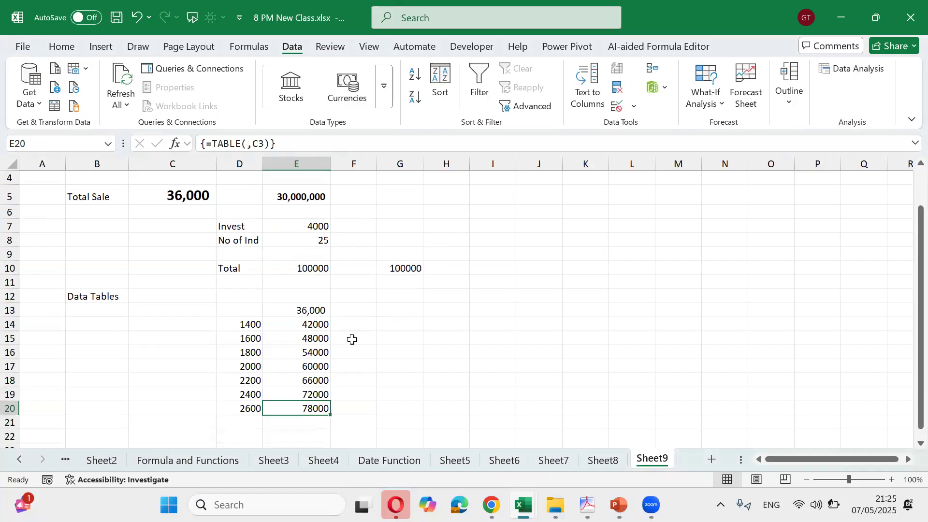
key(Left)
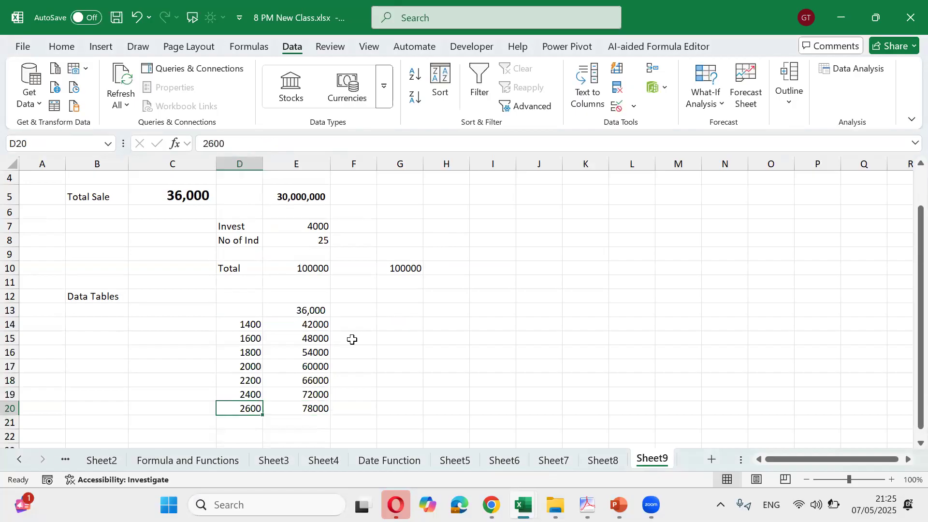
key(Up)
key(Up)
key(Up)
key(Up)
key(Up)
key(Up)
key(Up)
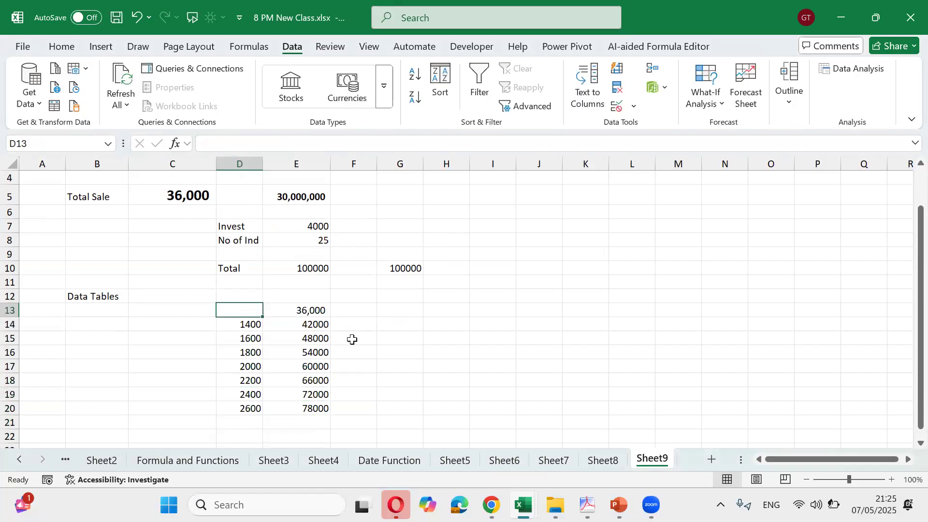
key(shift+Right)
key(shift+Down)
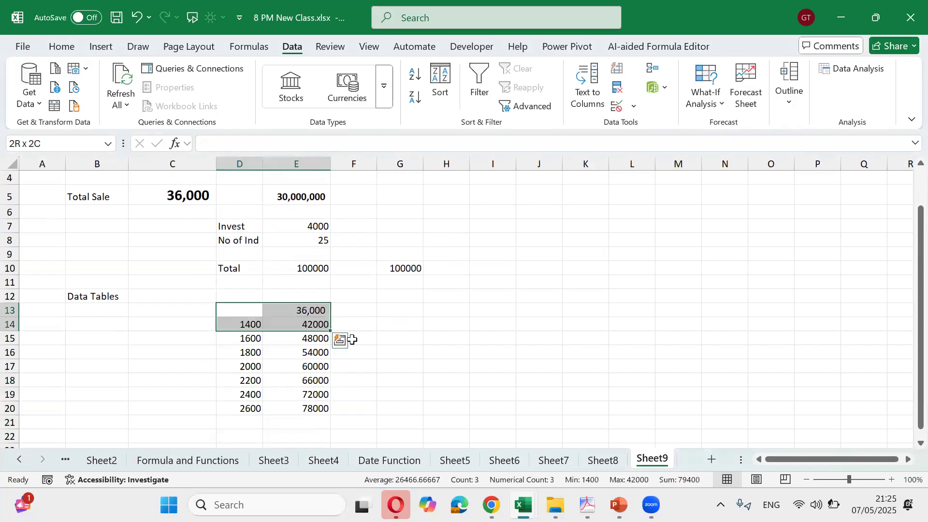
key(ctrl+shift+Down)
key(Up)
key(Up)
key(Up)
key(Up)
key(Up)
key(Up)
key(Up)
key(Up)
key(Up)
key(Up)
key(Up)
key(Up)
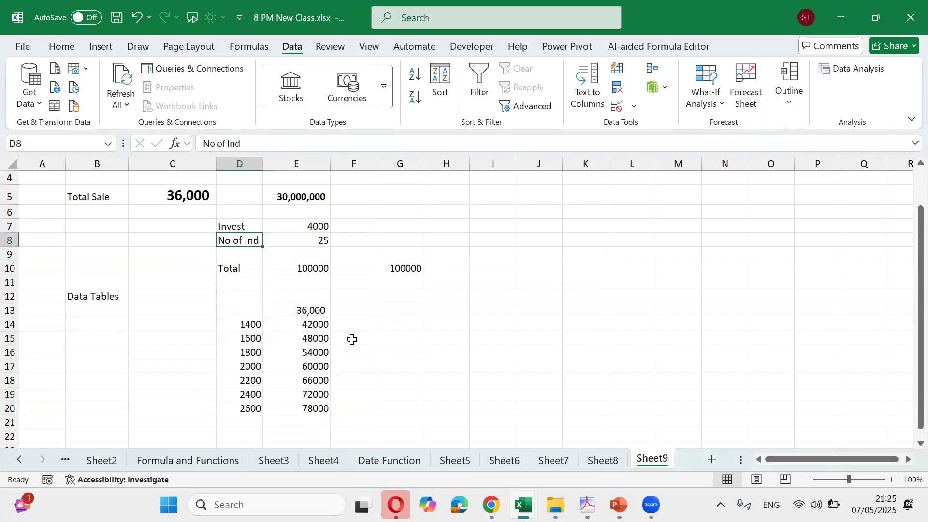
key(Down)
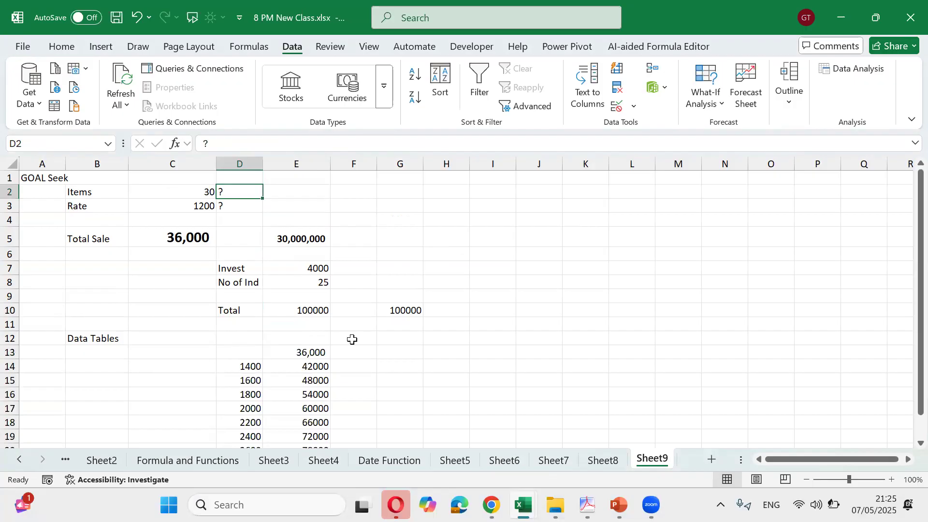
key(Down)
key(Down)
key(Down)
key(Down)
key(Down)
key(Down)
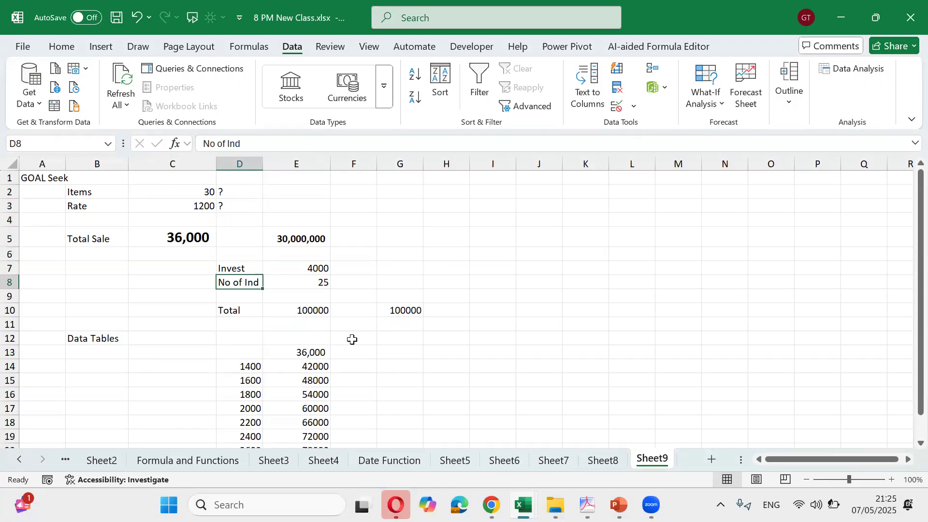
key(Right)
key(Down)
key(Down)
key(Down)
key(Down)
key(Down)
key(Down)
key(Down)
key(Down)
key(Down)
key(Down)
key(Down)
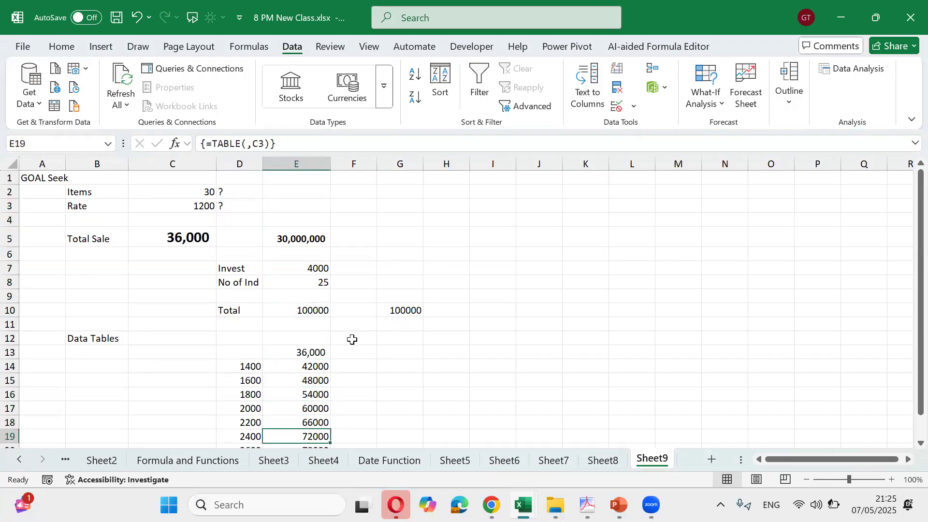
key(Down)
key(Down)
key(Down)
key(Down)
key(Up)
key(Up)
key(Up)
key(Up)
key(Up)
key(Up)
key(Up)
key(Up)
key(Up)
key(Up)
key(Right)
key(Right)
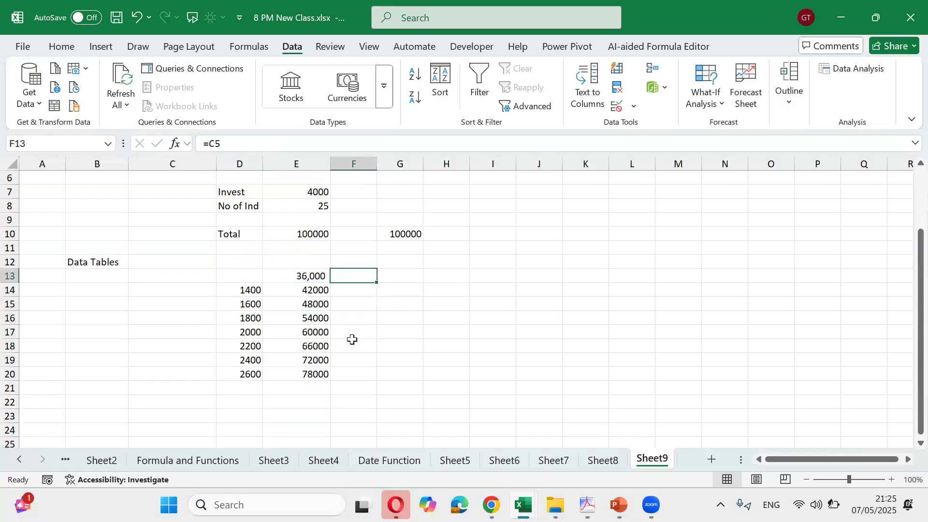
key(Left)
key(Left)
key(Down)
key(Down)
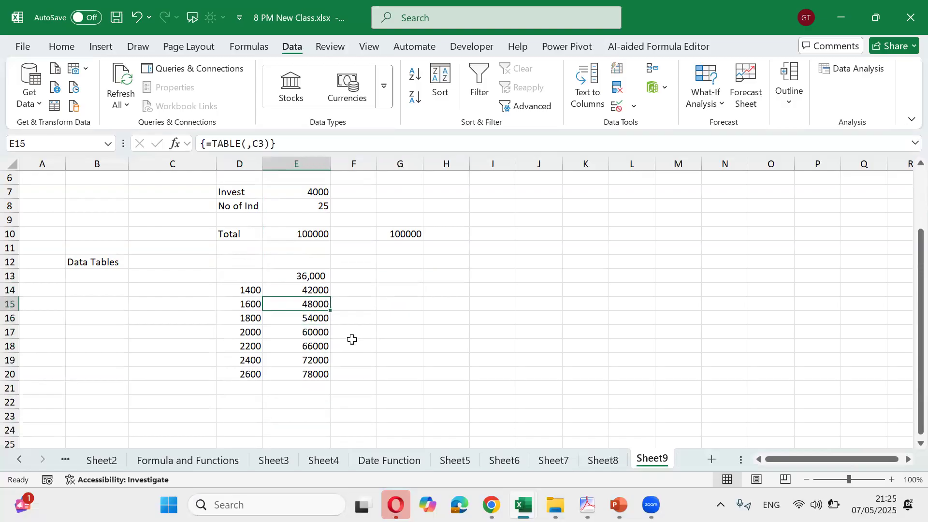
key(Up)
key(Up)
key(Up)
key(Left)
key(Down)
key(shift+Right)
key(shift+Down)
key(shift+Down)
key(shift+Down)
key(shift+Down)
key(shift+Down)
key(shift+Down)
key(shift+Down)
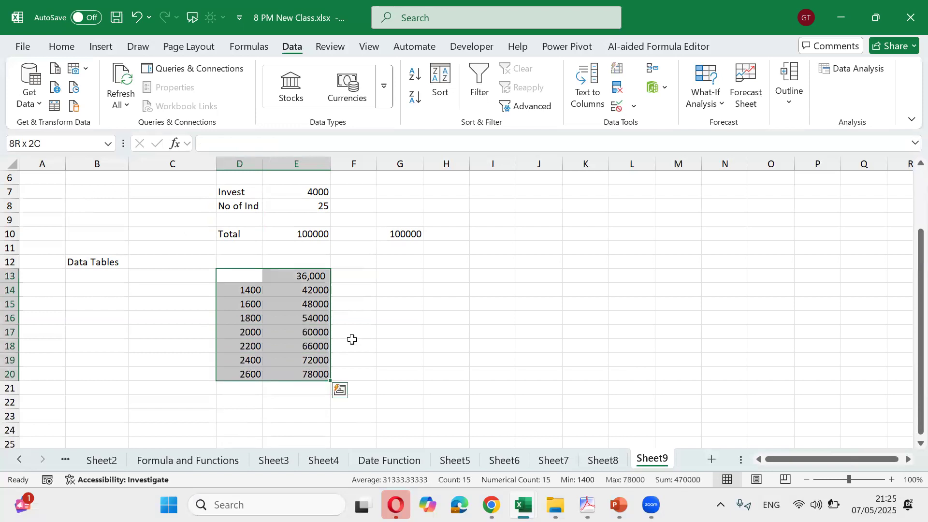
key(Down)
key(Down)
key(Down)
key(Down)
key(Down)
key(Down)
key(Down)
key(Down)
key(Down)
key(Down)
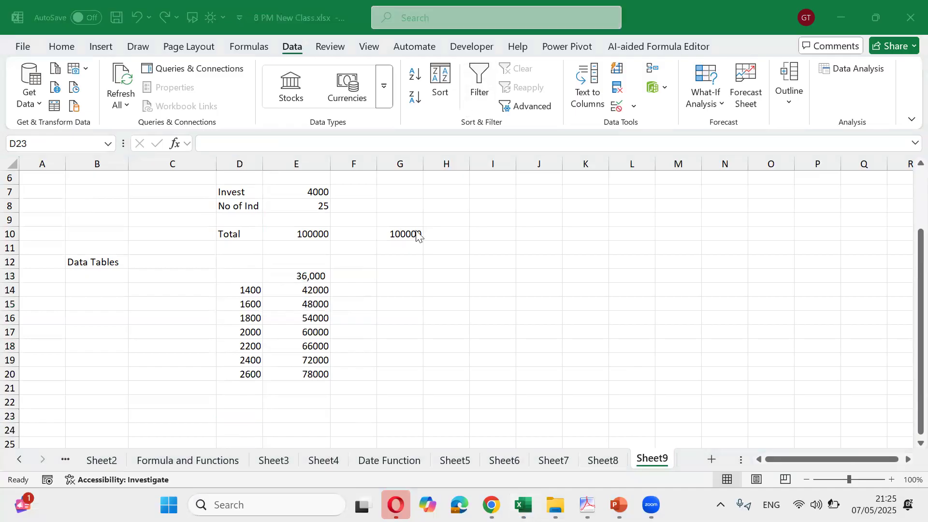
scroll(385, 321, down, 5)
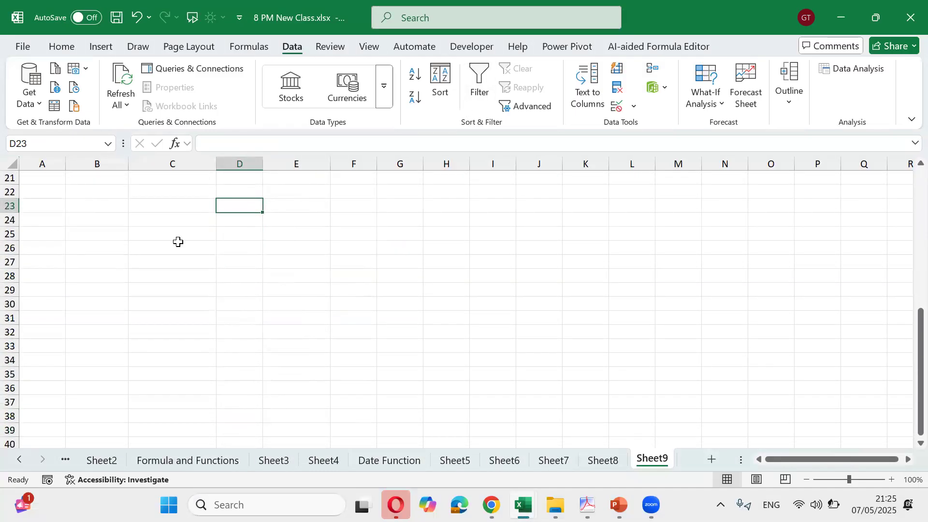
Enter the label Income in B23 with 80000 beside it in C23
click(123, 209)
scroll(169, 225, up, 1)
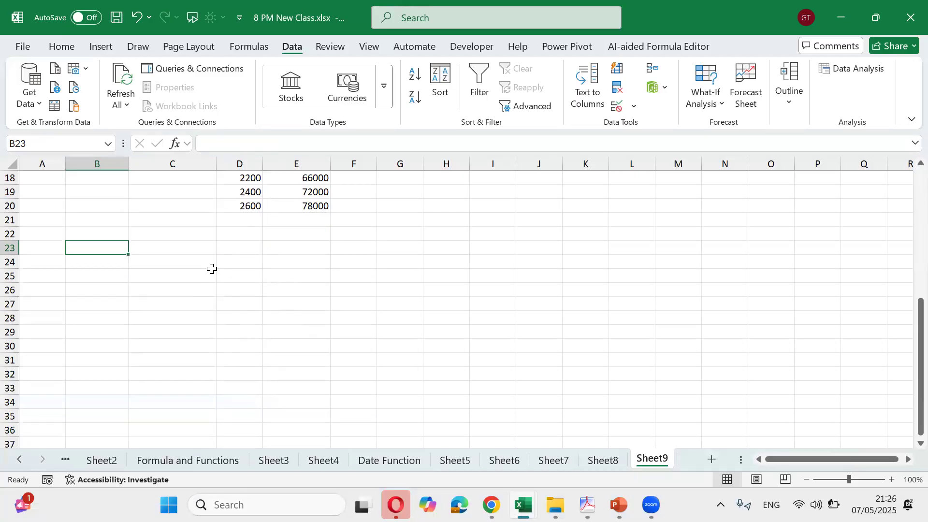
text(Sale)
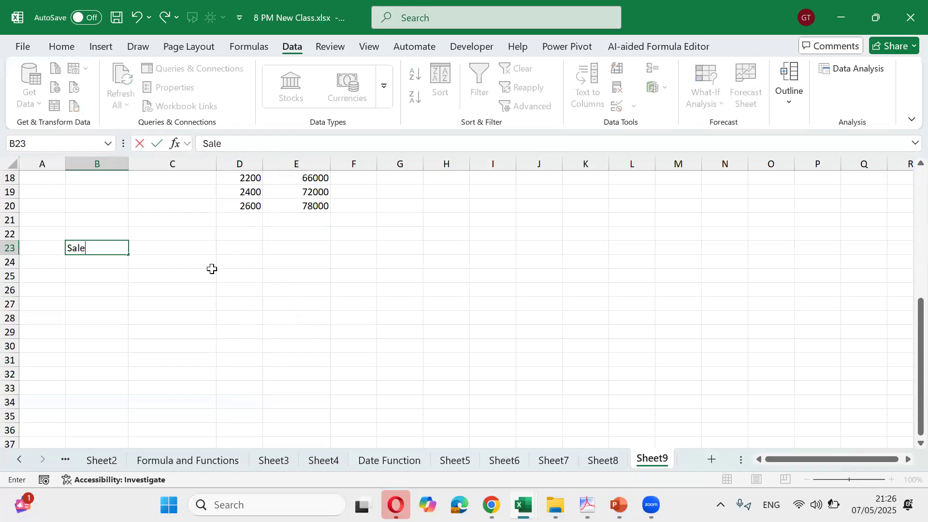
key(BackSpace)
key(BackSpace)
key(BackSpace)
key(BackSpace)
text(Income)
key(Tab)
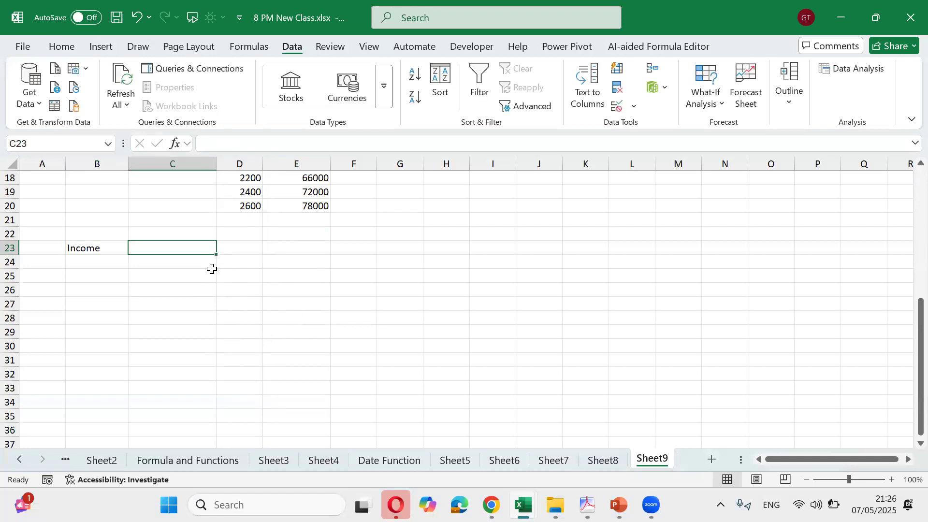
text(800000)
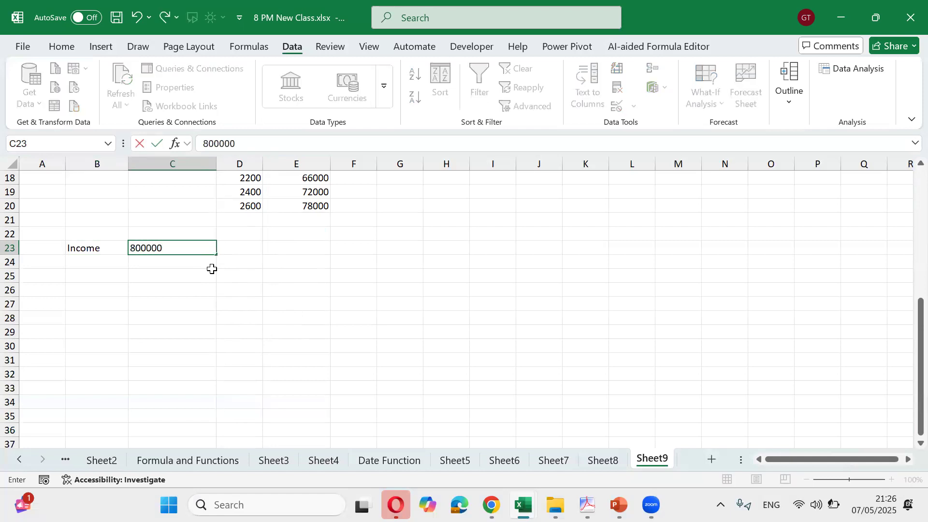
key(BackSpace)
click(213, 273)
List expense labels Rent, Medical, Utility and Gross down from B25
key(Left)
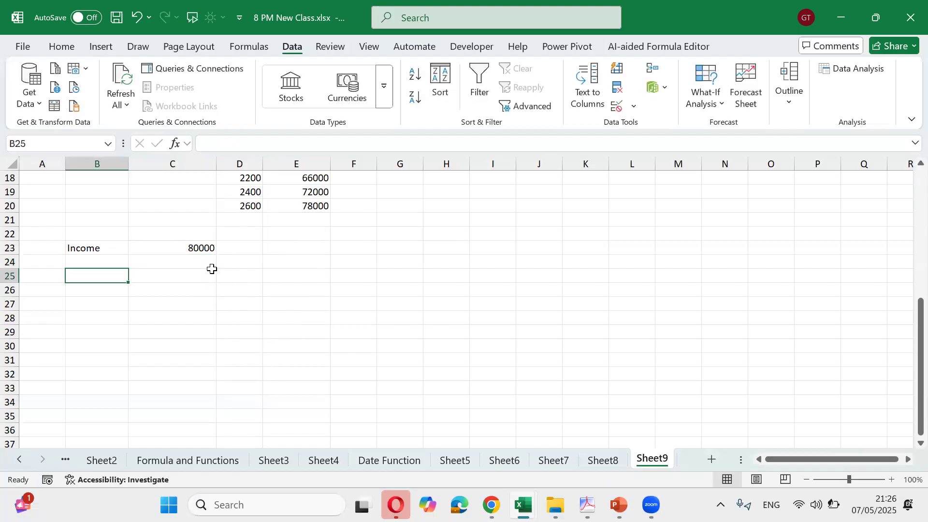
text(Rent)
key(Return)
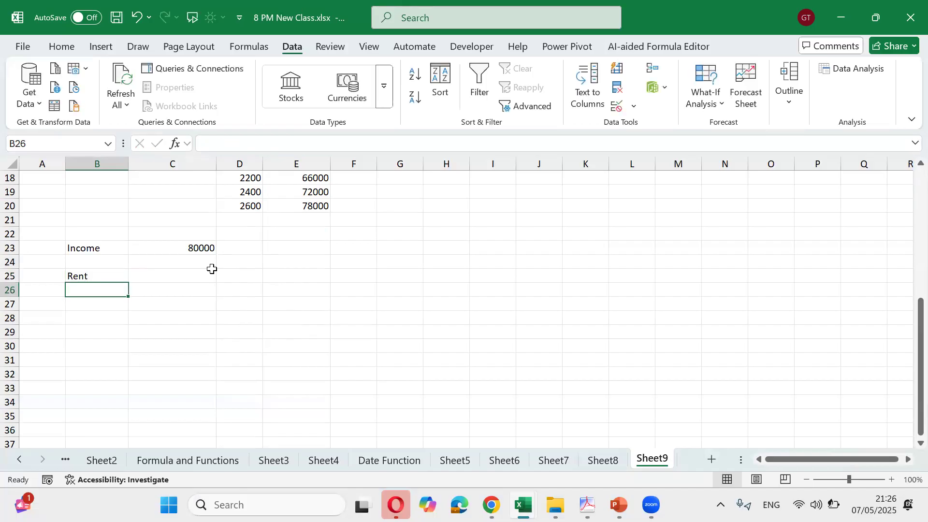
text(Medical)
key(Return)
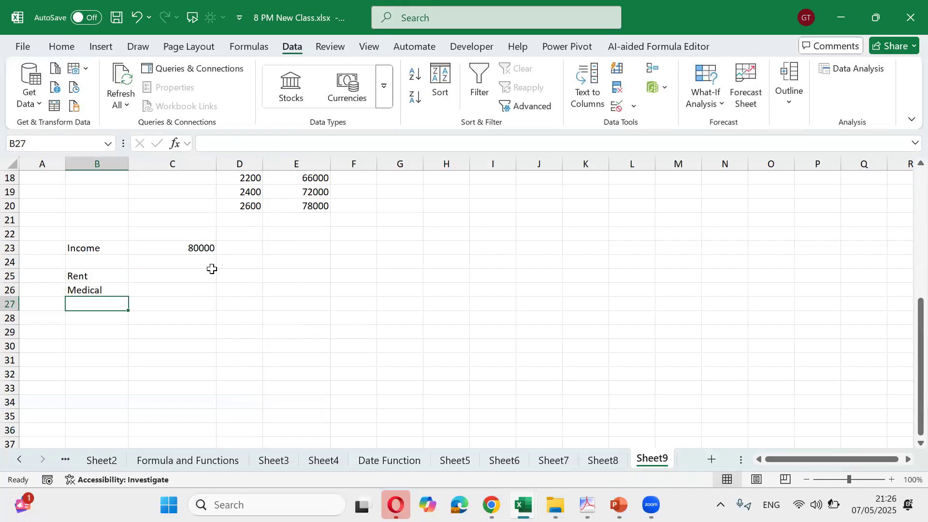
text(Utility)
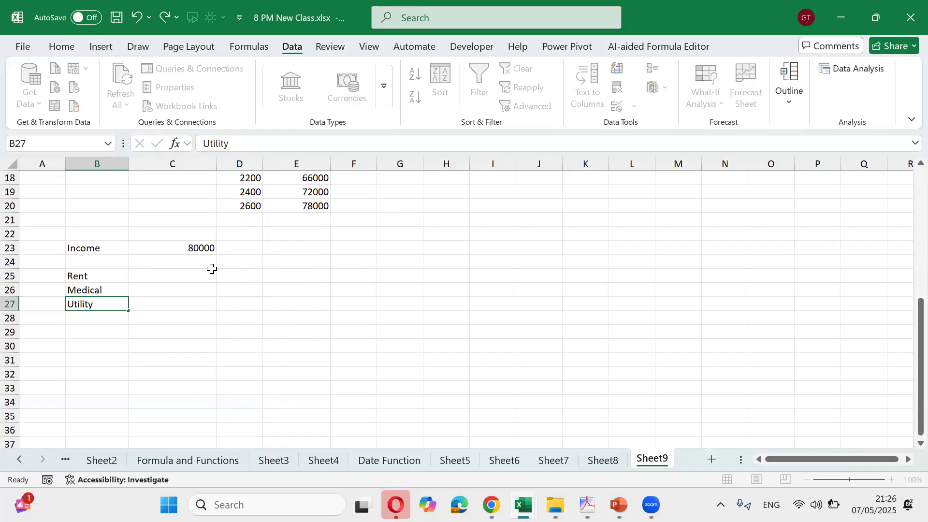
key(Return)
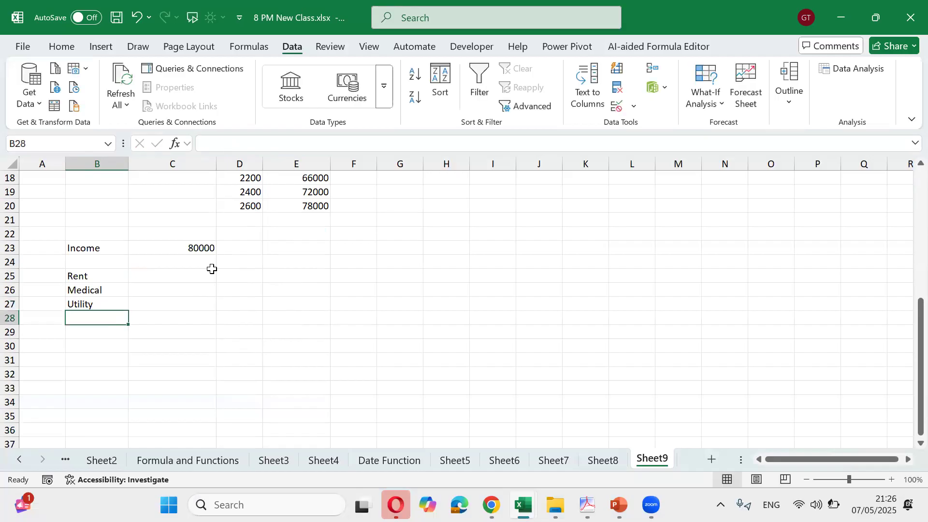
text(Gross)
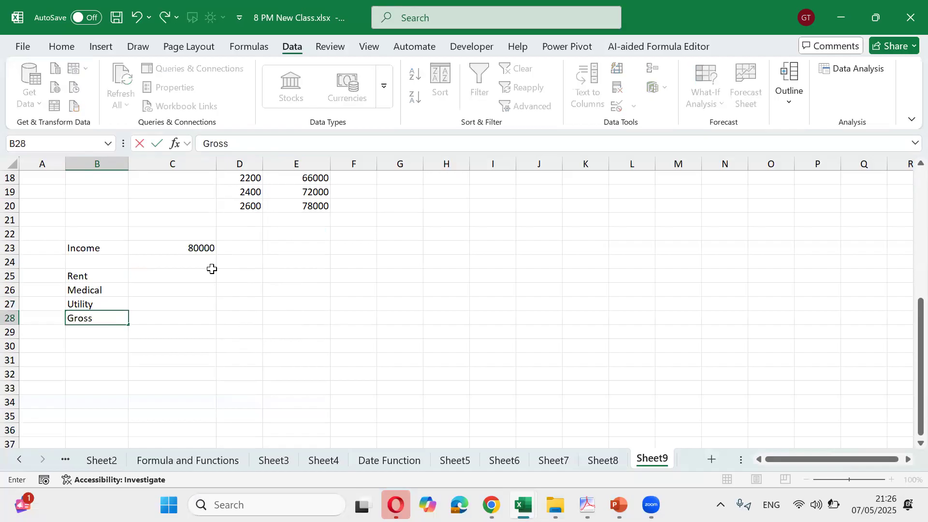
key(Return)
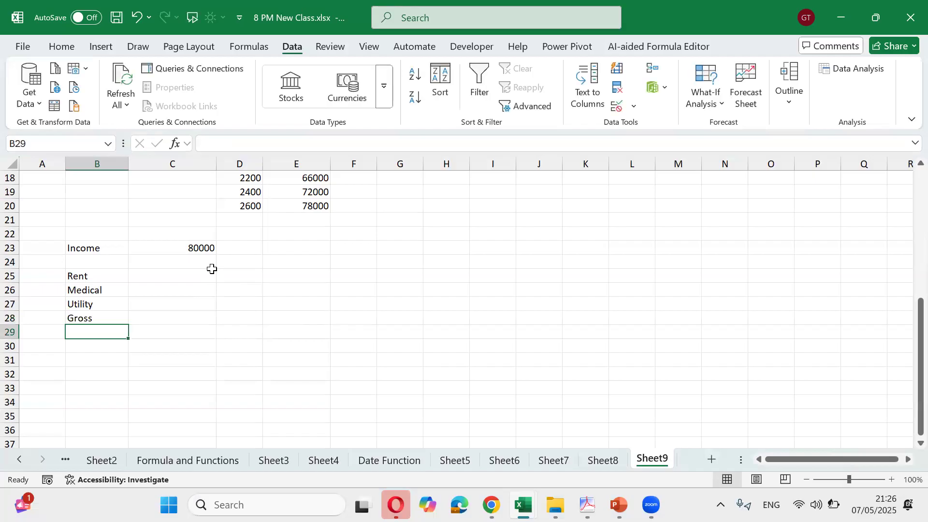
Add labels Rent a car, Mobile and Education through B31, and Total in B33
text(Rent a car)
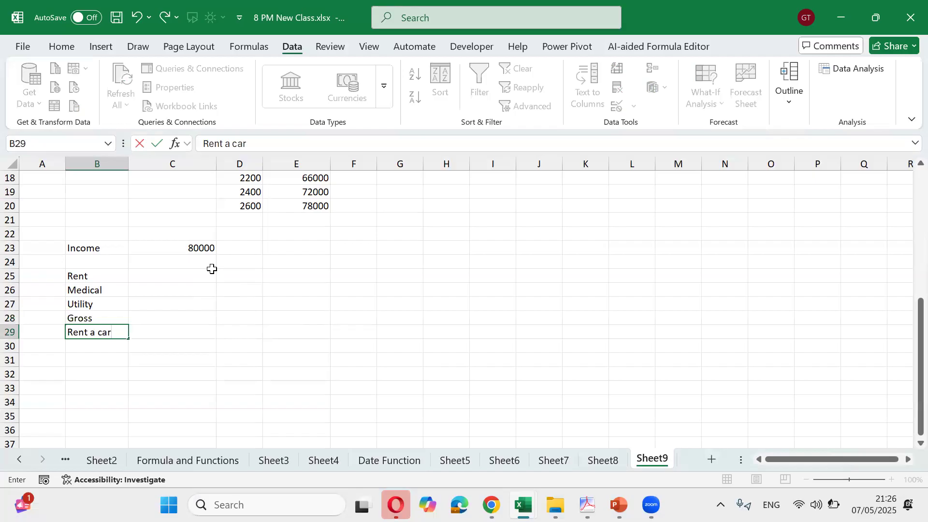
key(Return)
text(Mobile)
key(Return)
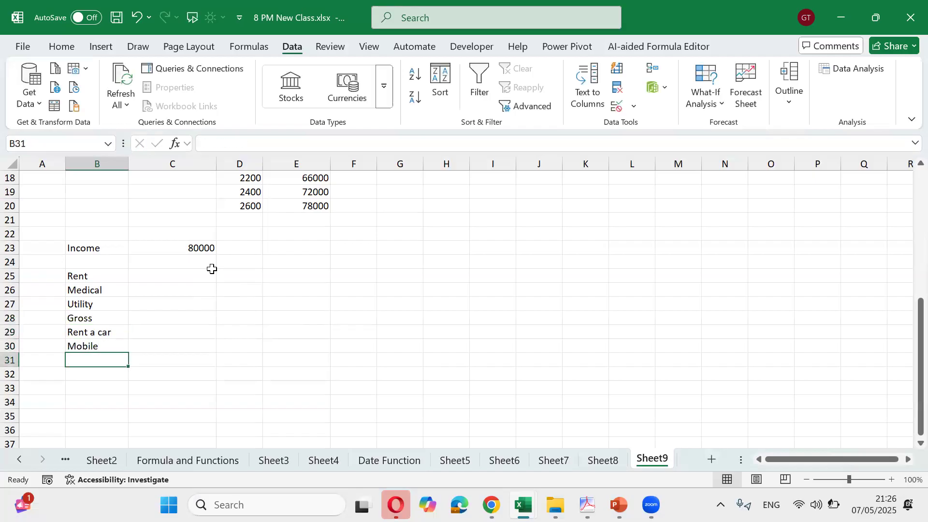
text(Education)
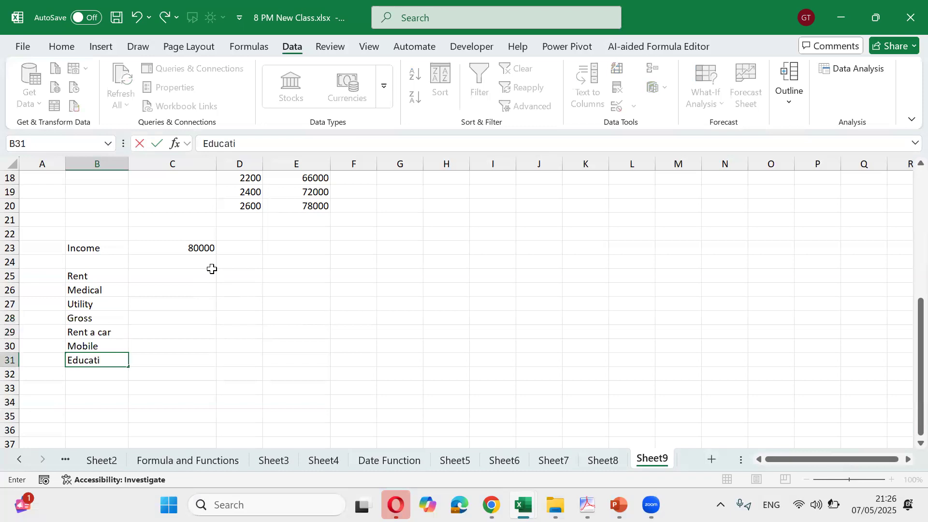
key(Return)
key(Up)
key(Up)
key(Up)
key(Up)
key(Up)
key(Down)
key(Down)
key(Down)
key(Down)
key(Down)
key(Down)
text(Total)
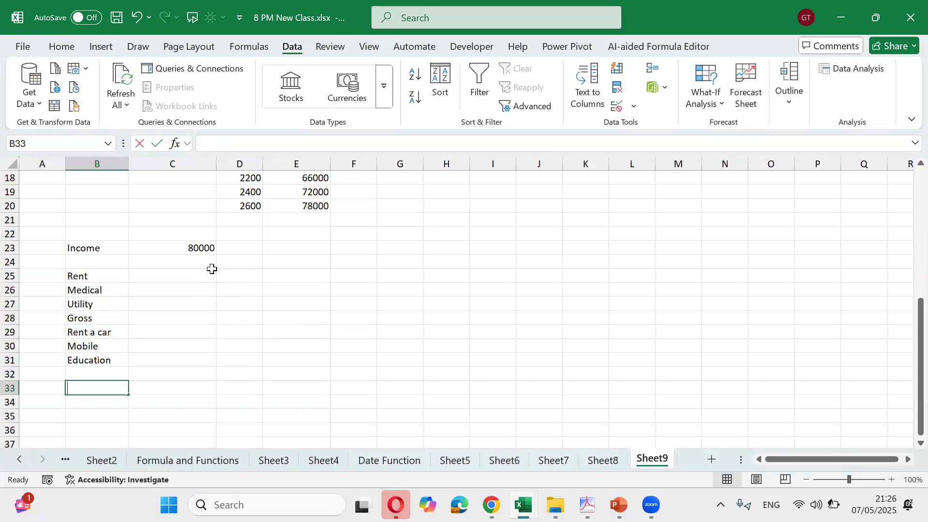
key(Up)
key(Right)
click(211, 270)
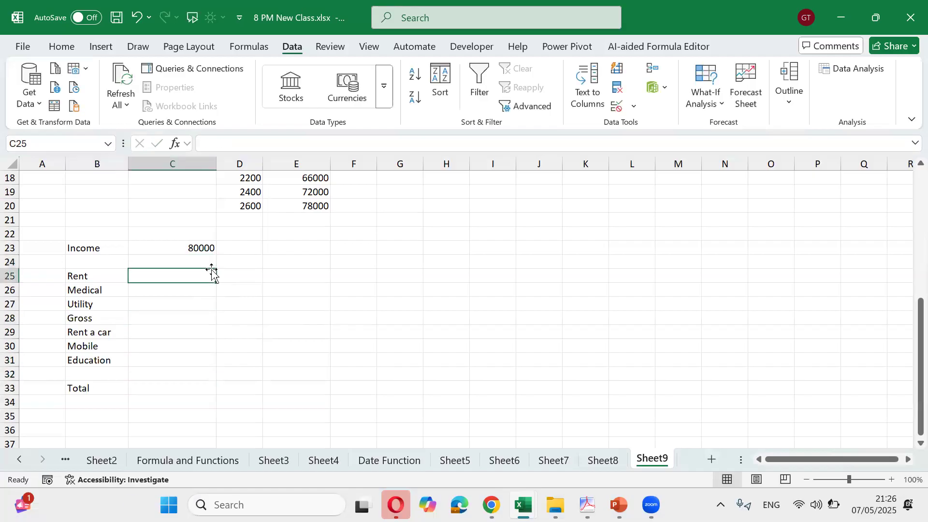
Type 14000, 4000, 8000, 15000, 3000, 1500 and 2500 down C25:C31 beside the expense labels
text(14000)
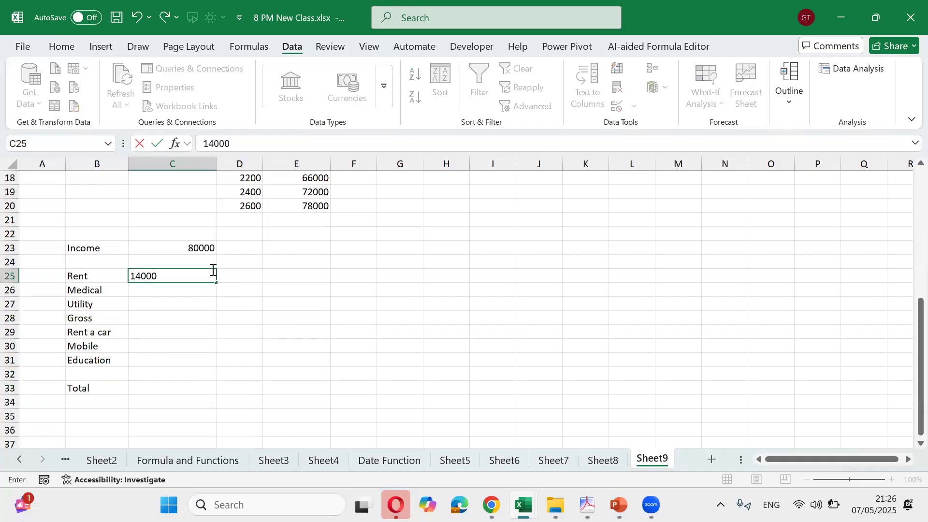
key(ctrl+Return)
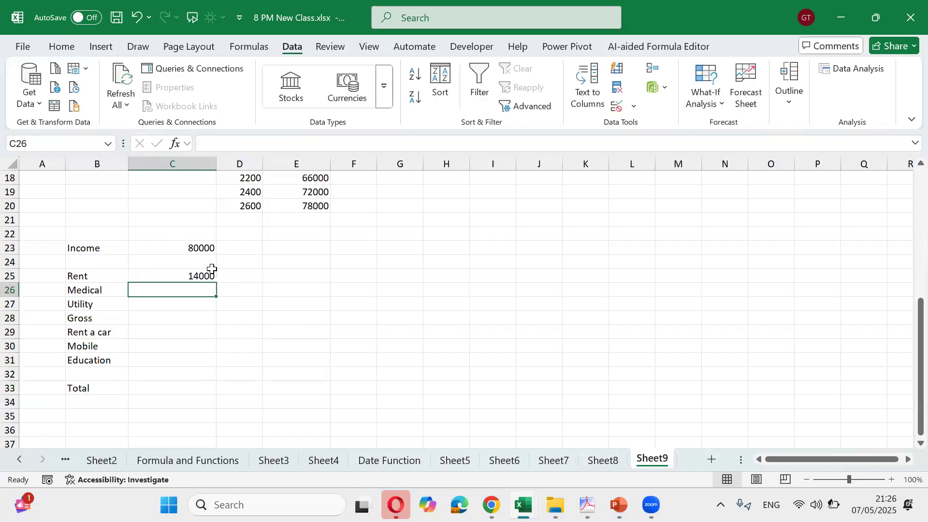
text(4000)
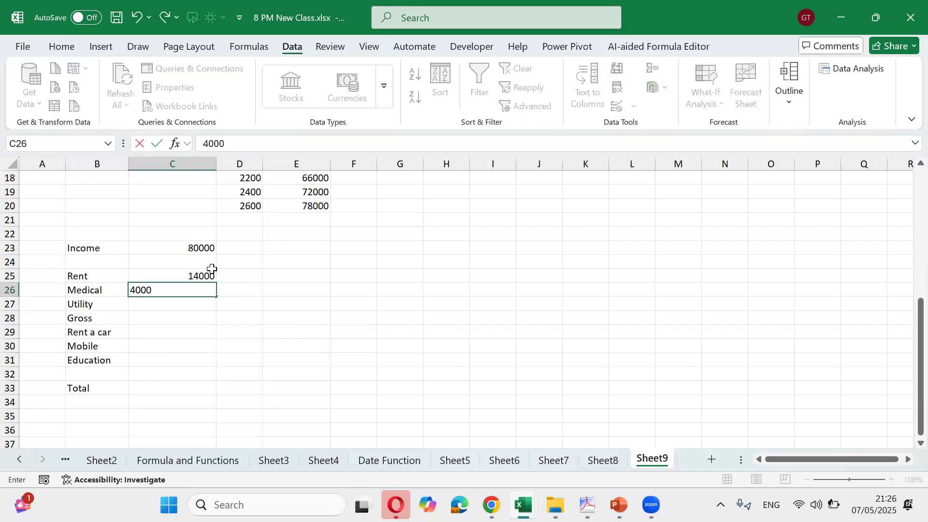
key(Return)
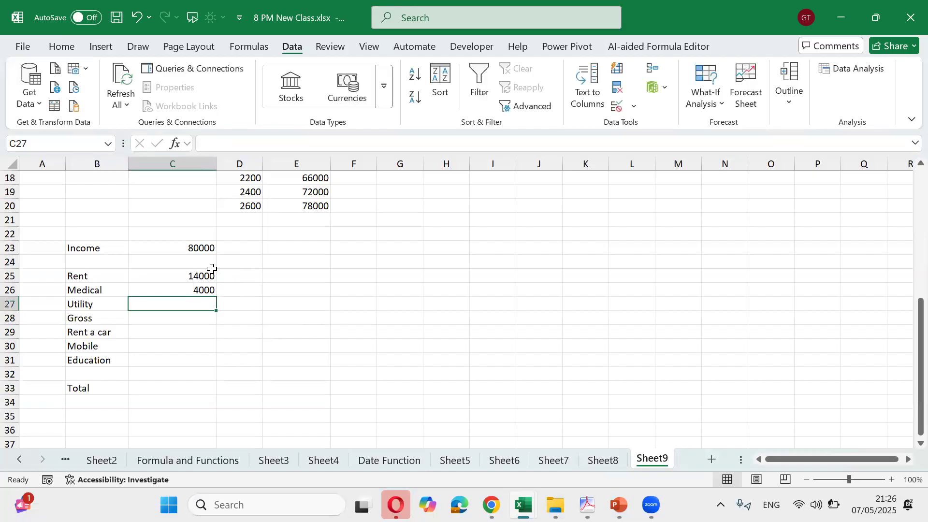
text(8000)
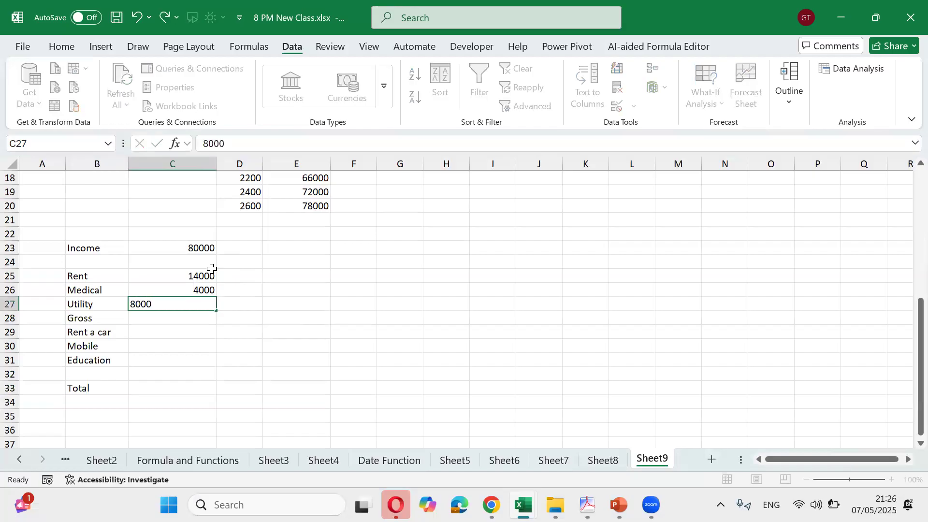
key(Return)
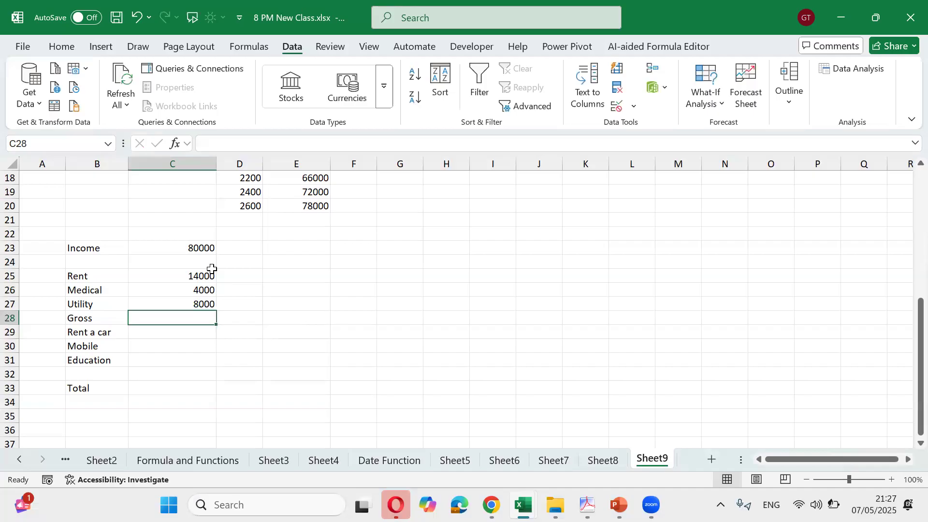
text(15000)
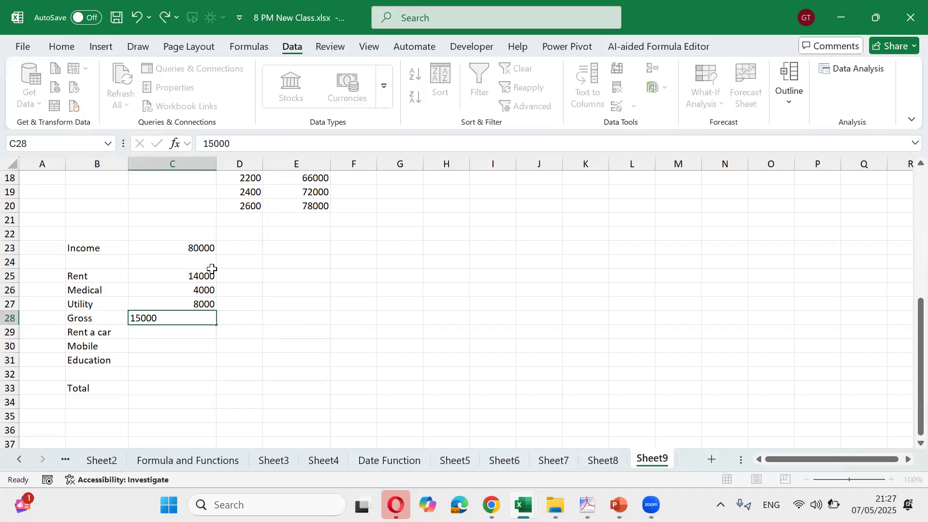
key(Return)
text(3000)
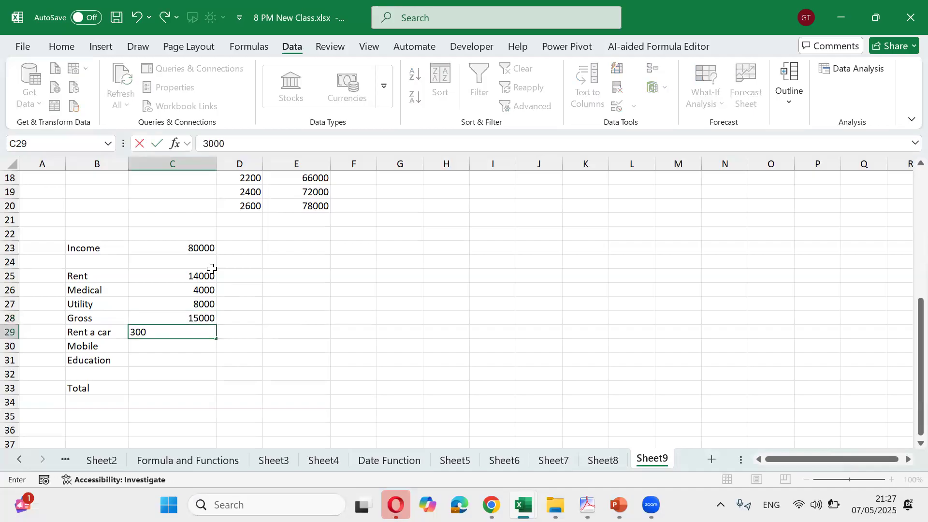
key(Return)
text(1500)
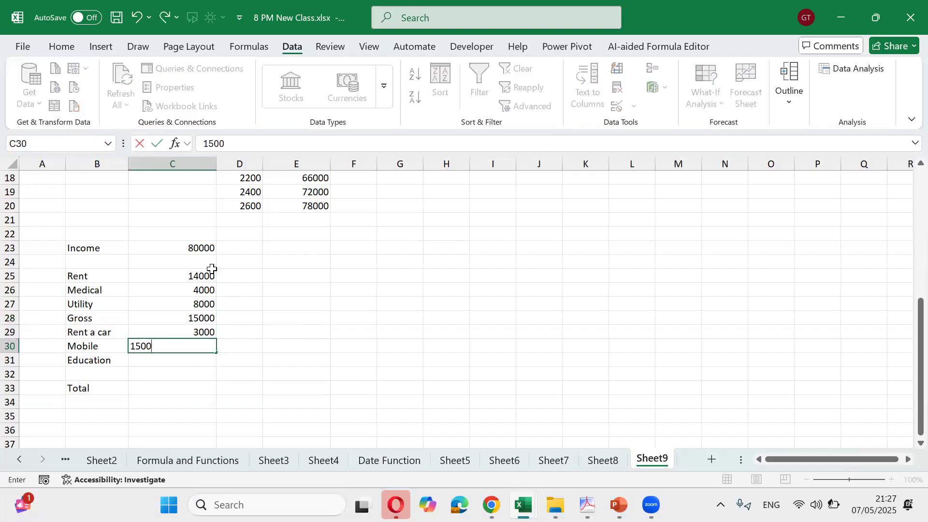
key(Return)
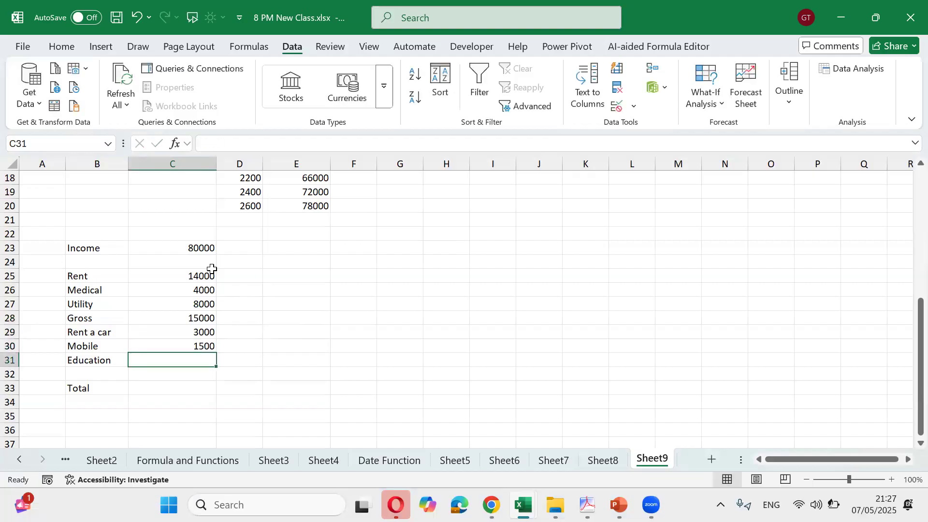
text(2500)
key(Return)
key(Return)
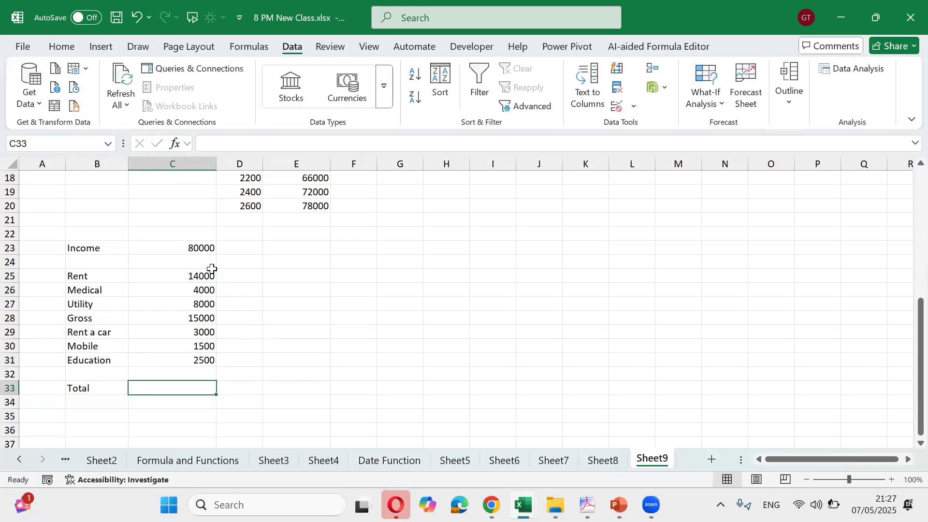
AutoSum the expenses into C33 (48000) and relabel B33 as Total Exp
key(alt+equal)
key(Return)
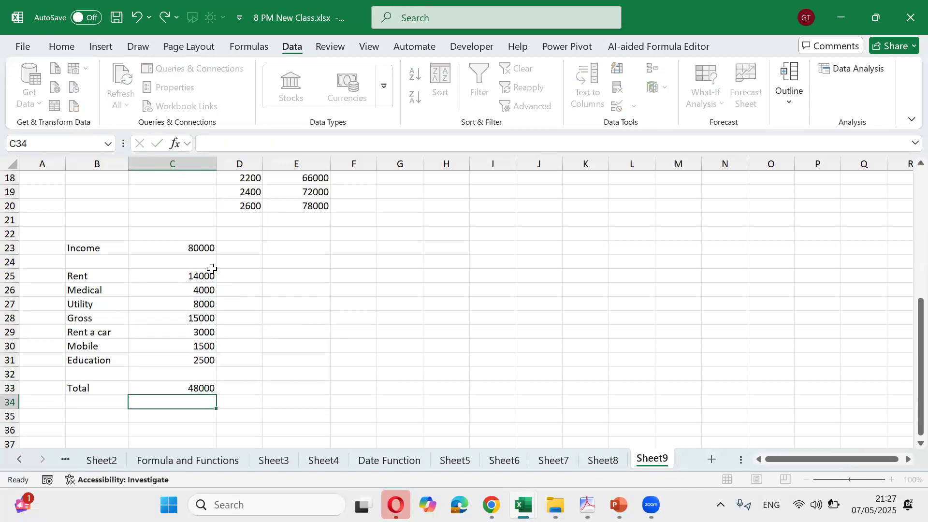
key(Up)
key(Left)
key(F2)
text(Exp)
key(Return)
key(Return)
key(Return)
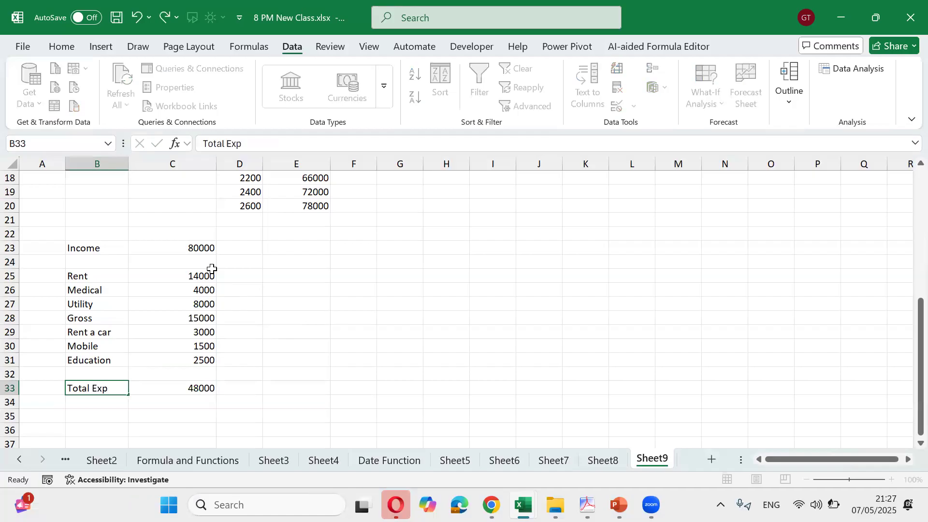
Add a Balance row with =C23-C33 in C35, showing 32000 in bold
key(Up)
text(Balance)
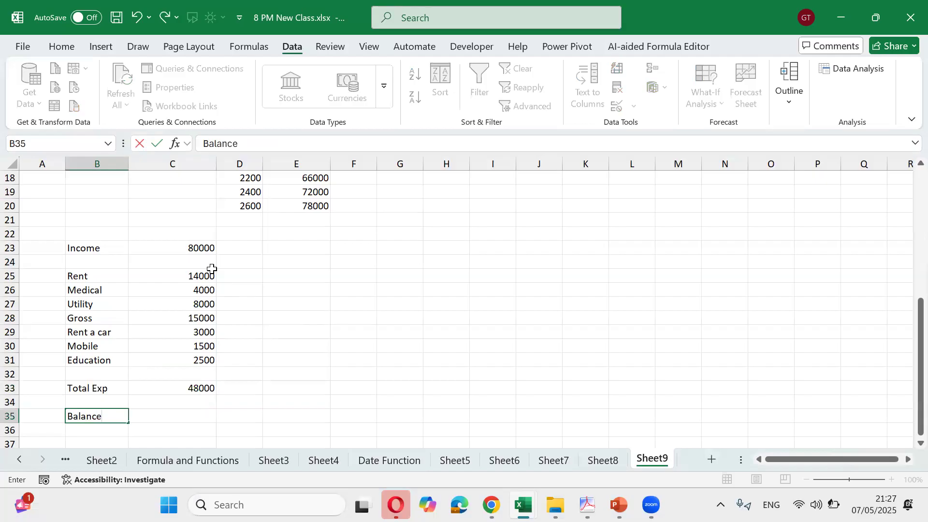
key(Tab)
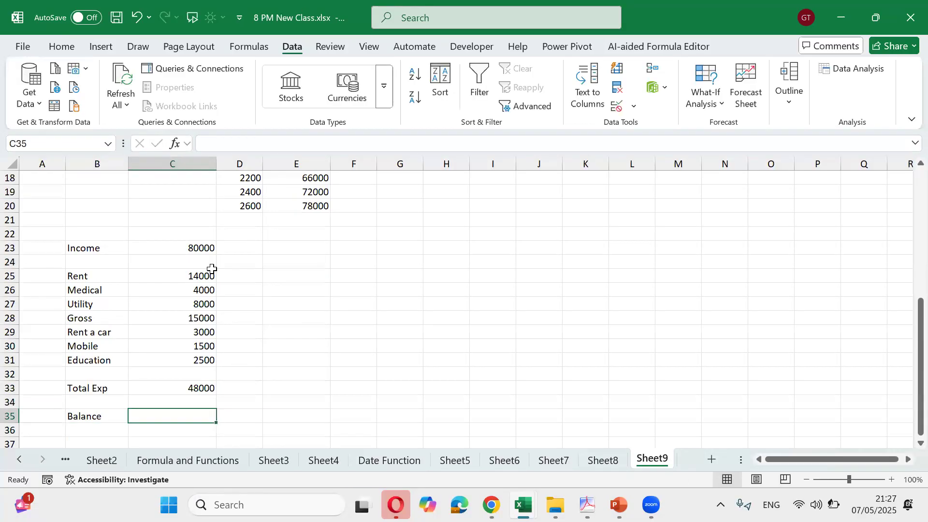
text(=)
key(Up)
key(Up)
key(Up)
key(Up)
key(Up)
key(Up)
key(Up)
key(Up)
key(Up)
key(Up)
key(Up)
key(Up)
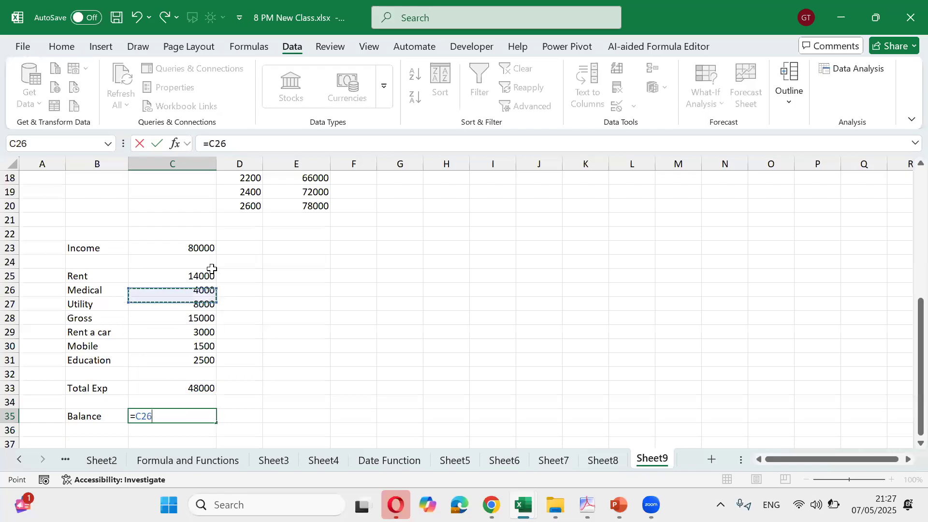
text(-)
key(Up)
key(Up)
key(Up)
key(Down)
key(Return)
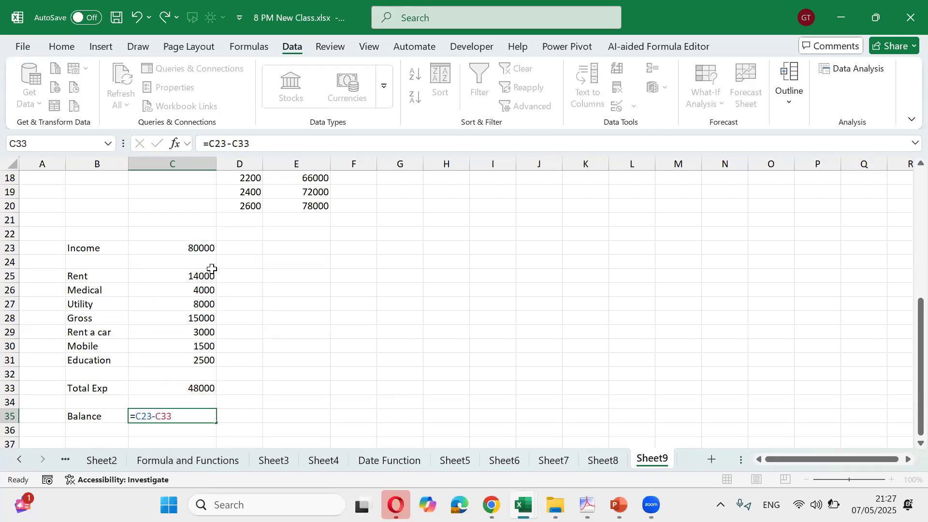
key(Up)
key(ctrl+b)
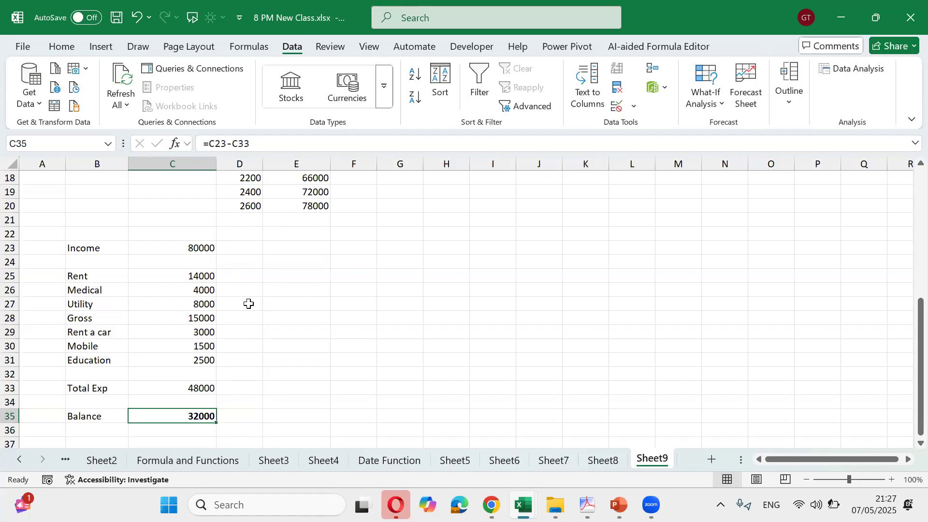
Select the Income amount C23 together with the expense amounts C25:C31
drag(201, 247, 192, 390)
click(187, 247)
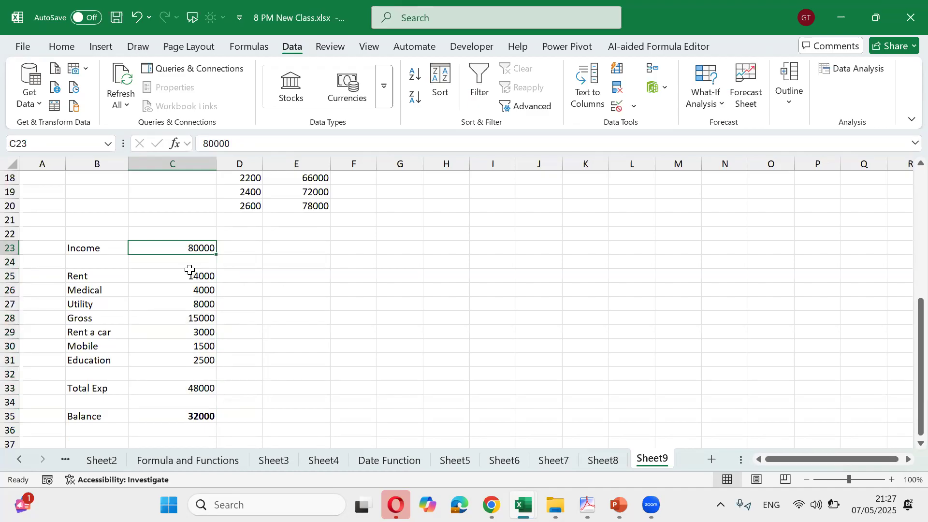
drag(189, 275, 190, 292)
drag(190, 326, 188, 359)
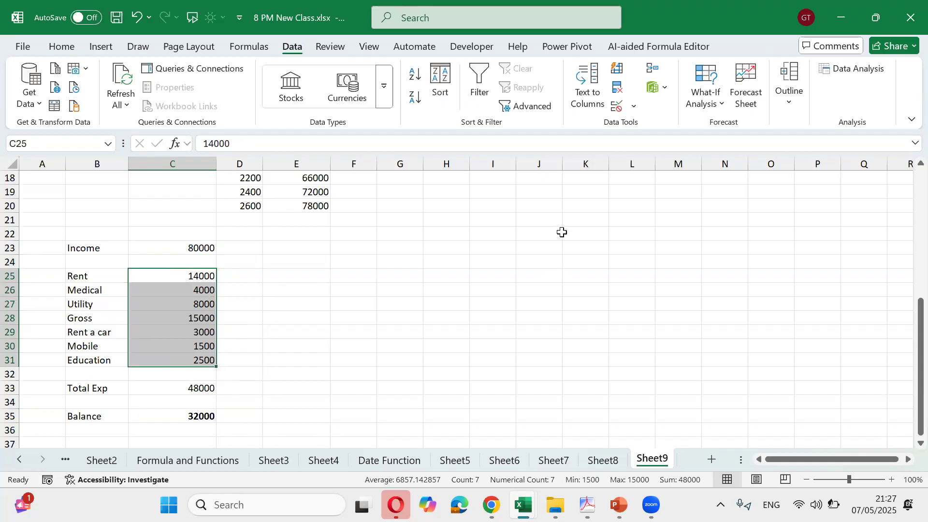
In Scenario Manager, add scenario '1st' with changing cells C23 and C25:C31
click(710, 103)
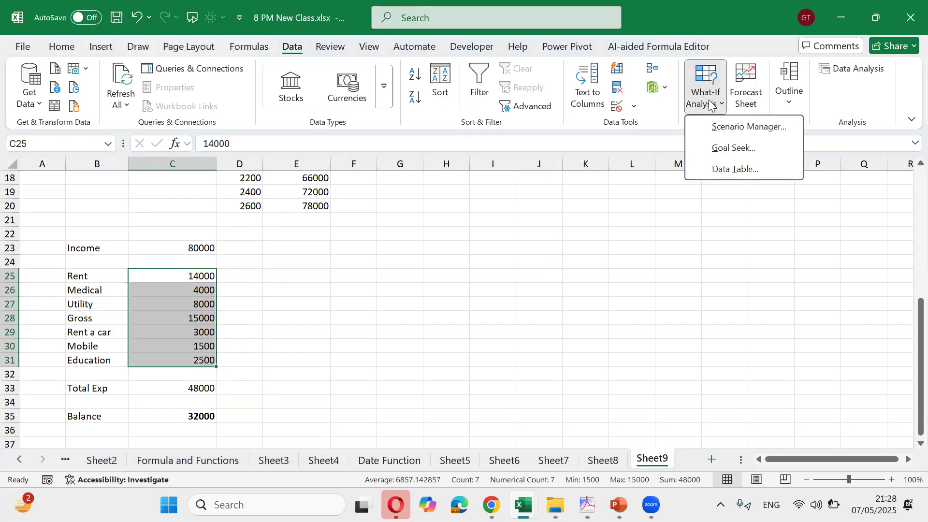
click(728, 129)
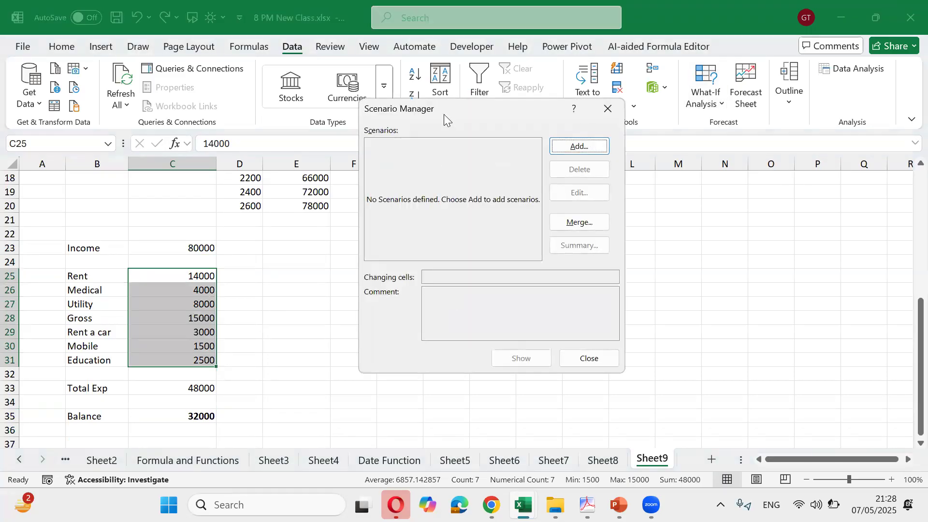
drag(443, 111, 418, 172)
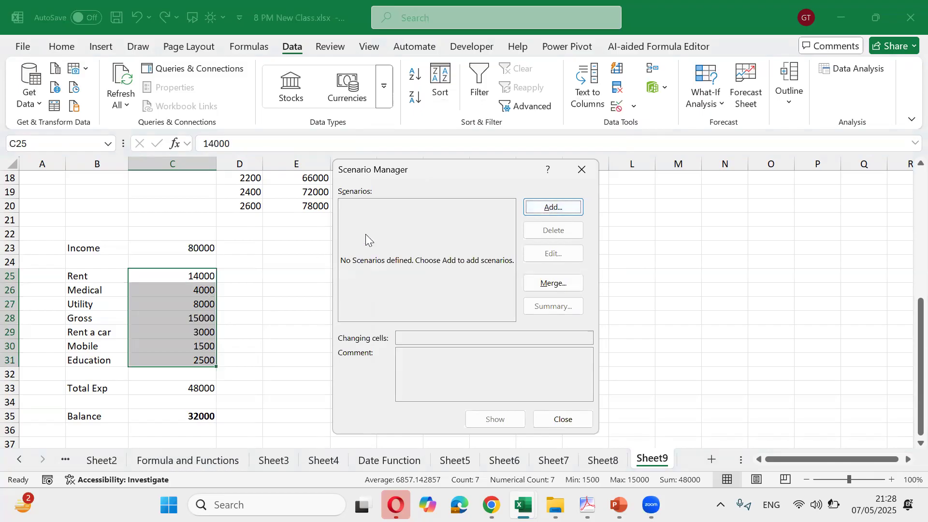
click(556, 205)
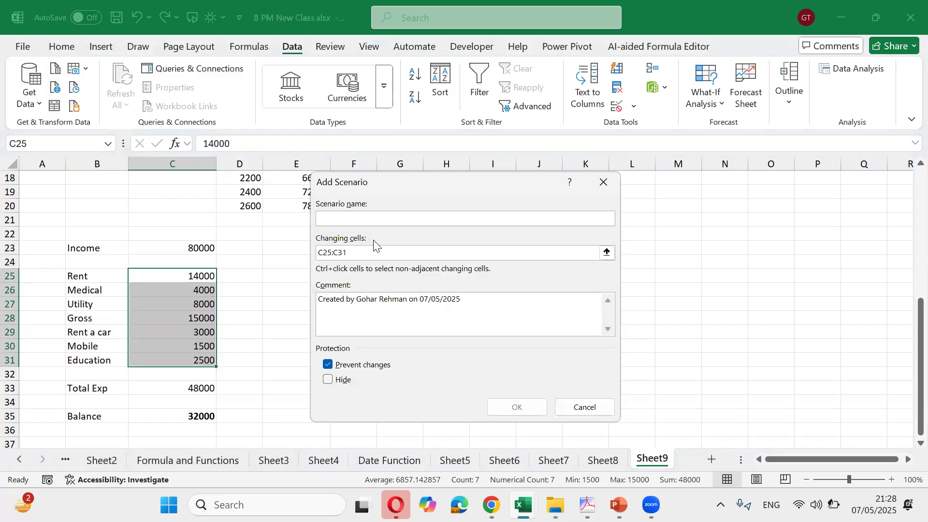
text(1st)
key(Tab)
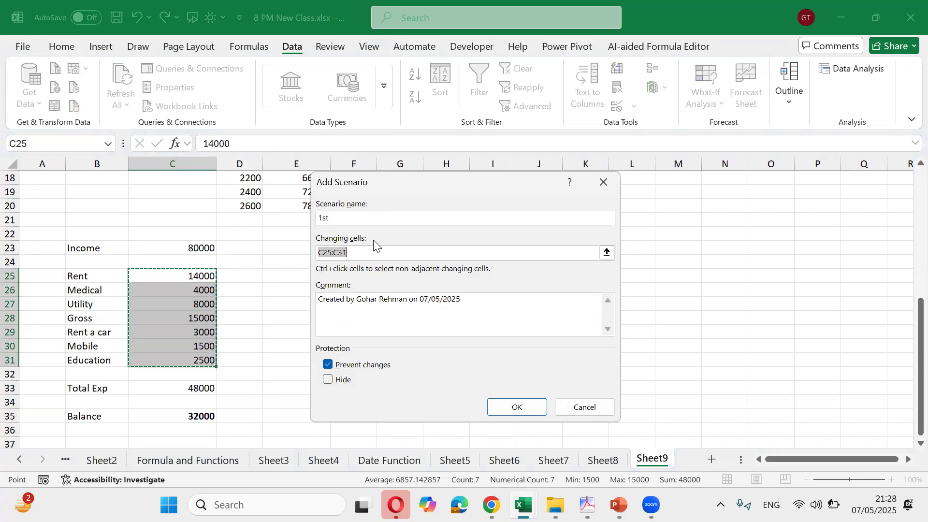
key(BackSpace)
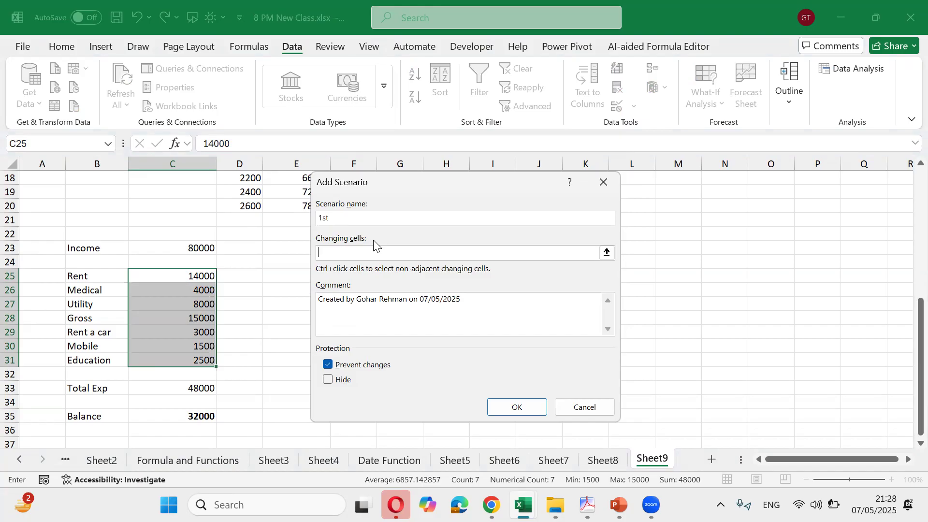
click(207, 245)
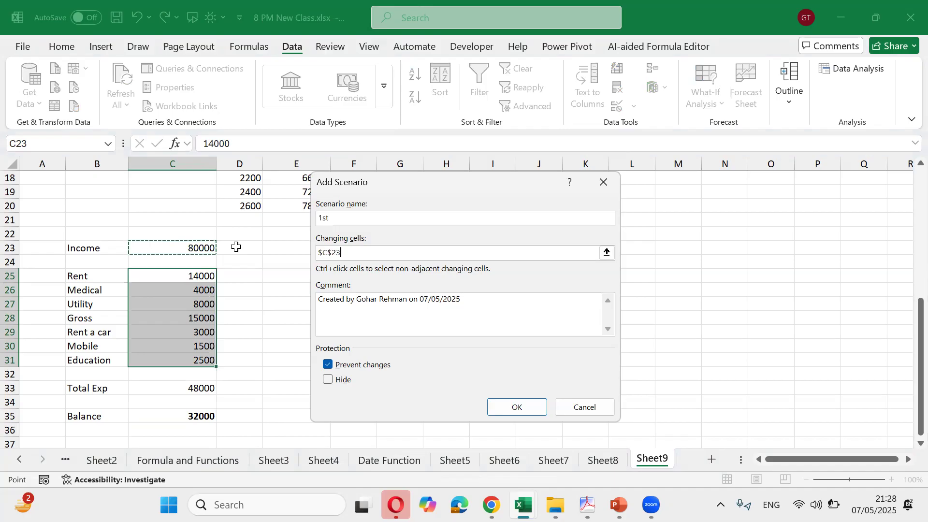
text(,)
drag(207, 277, 213, 360)
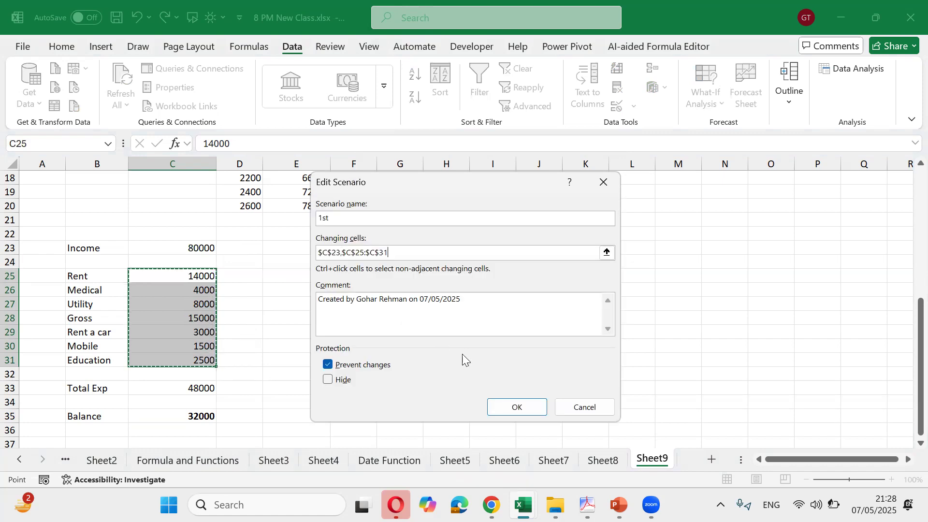
click(508, 406)
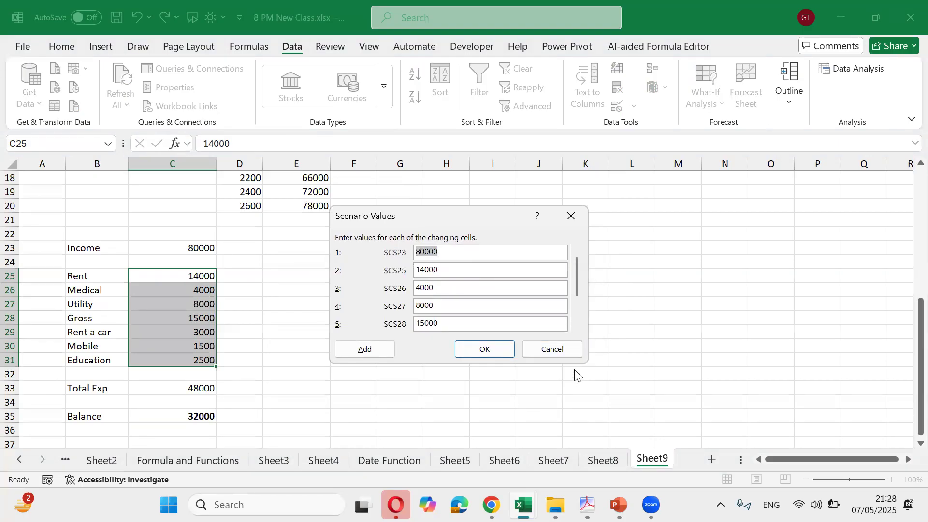
Adjust the scenario's Income, Rent, Medical and Utility values in the Scenario Values dialog
key(Left)
key(Left)
key(Left)
text(9)
key(Tab)
key(Left)
key(Right)
key(shift+Right)
text(5)
key(Tab)
key(Left)
key(shift+Right)
text(5)
key(Tab)
Adjust the Gross, Rent a car and Mobile values and confirm the 1st scenario
key(Left)
key(shift+Left)
key(Right)
key(shift+Right)
text(5)
key(Tab)
key(Right)
key(Left)
key(BackSpace)
key(BackSpace)
text(2)
key(Tab)
key(Right)
key(Left)
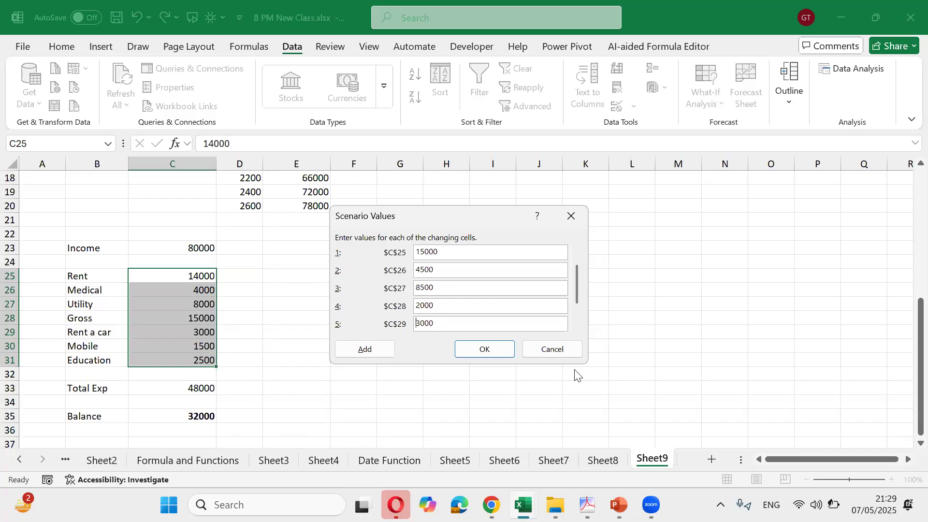
key(shift+Right)
text(5)
key(Tab)
key(Right)
key(Left)
key(shift+Left)
key(shift+Left)
text(20)
key(Tab)
key(Tab)
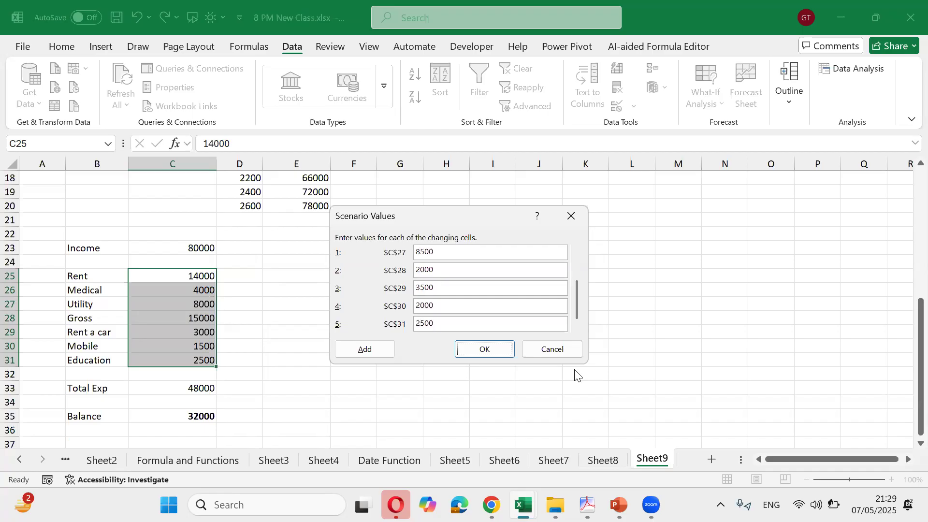
click(469, 321)
click(485, 350)
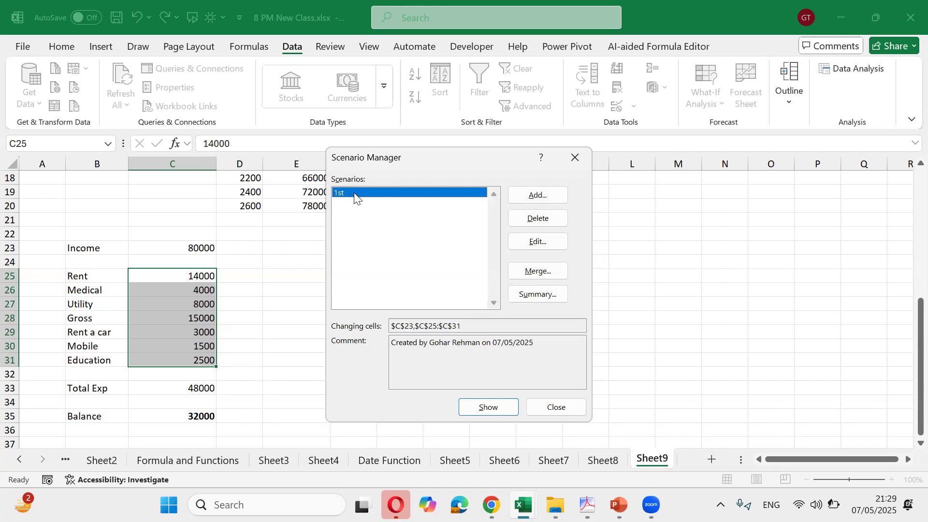
Add a new scenario named 2nd
click(524, 198)
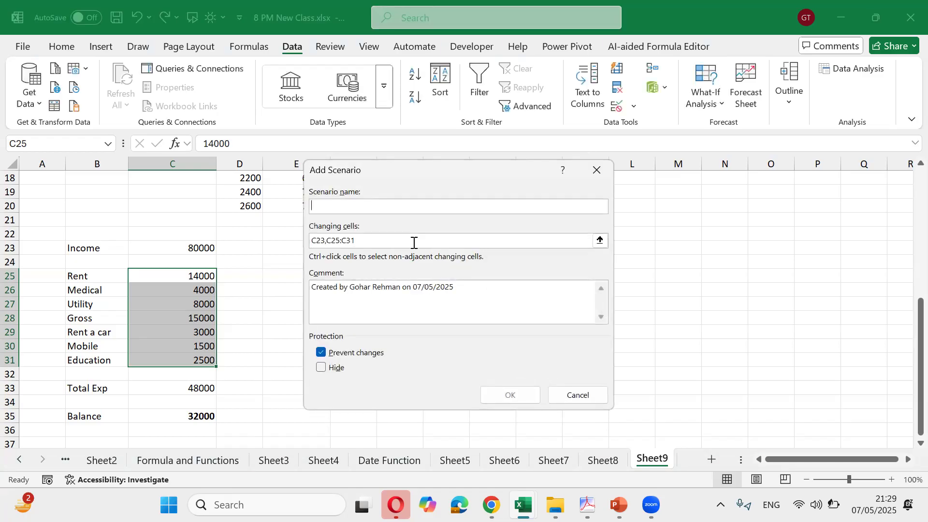
text(2nd)
key(Tab)
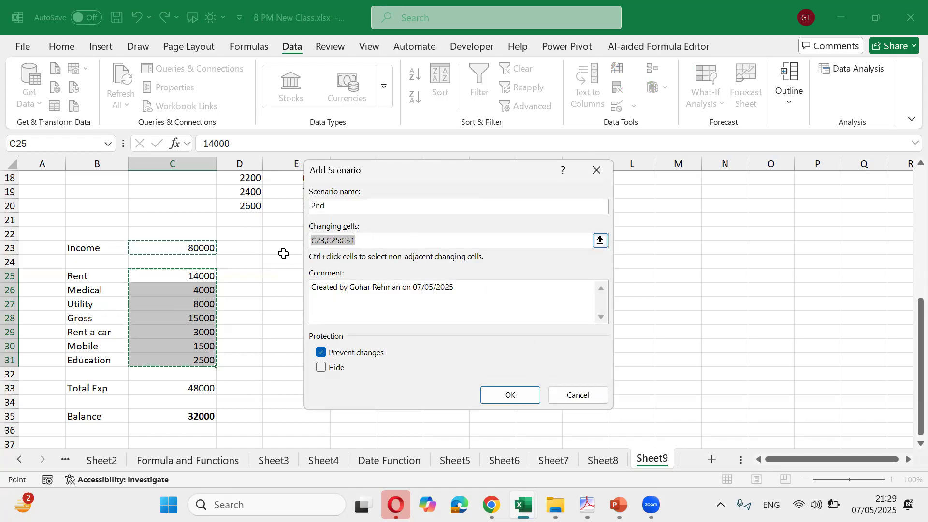
click(502, 394)
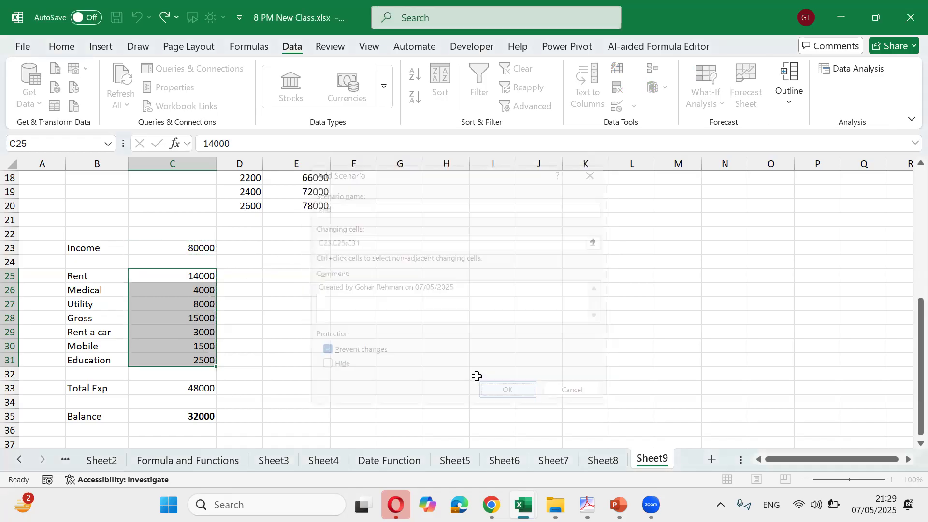
Enter the 2nd scenario's income 100000 and expenses 16000, 5000 and 9000
click(557, 255)
key(Left)
key(Left)
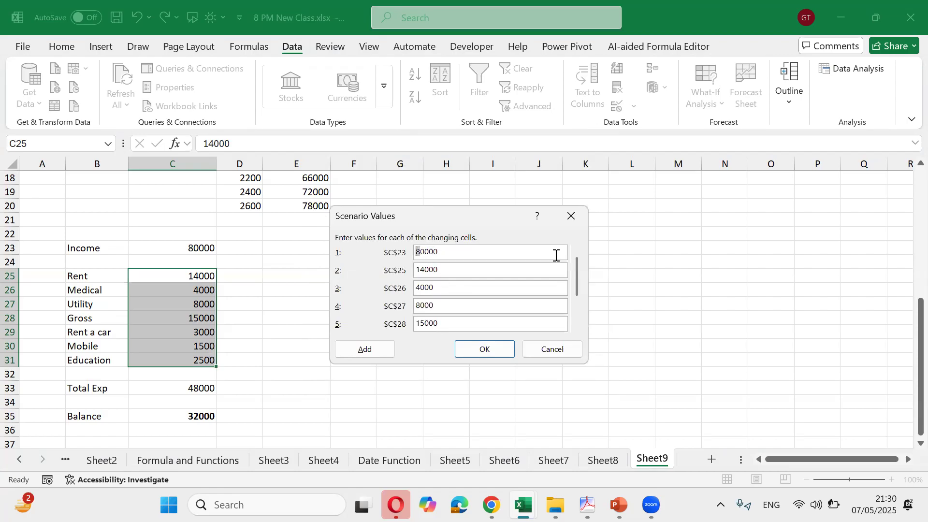
text(1)
text(0)
key(Tab)
key(shift+Left)
key(shift+Left)
key(Left)
key(shift+Left)
key(shift+Left)
text(16)
key(Tab)
text(5000)
key(Tab)
text(9)
Enter the remaining expenses 18000, 4000, 2000 and 3000, save the values, and close Scenario Manager
key(Tab)
text(2)
key(BackSpace)
text(18000)
key(Tab)
text(4000)
key(Tab)
text(2000)
key(Tab)
text(3000)
key(Tab)
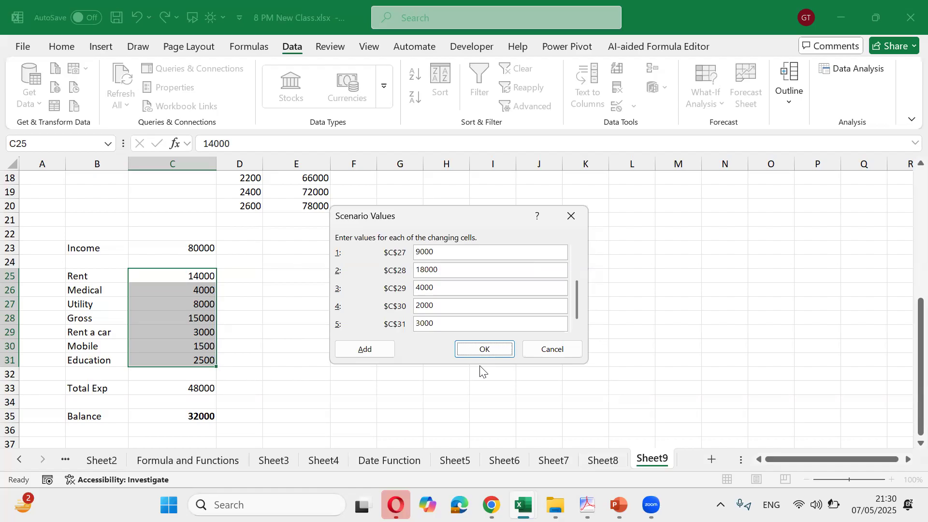
click(476, 349)
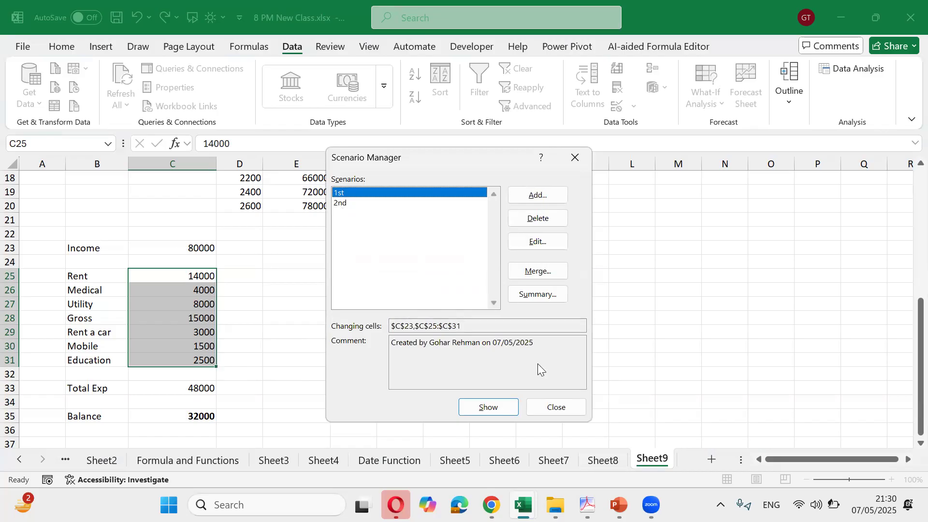
click(560, 409)
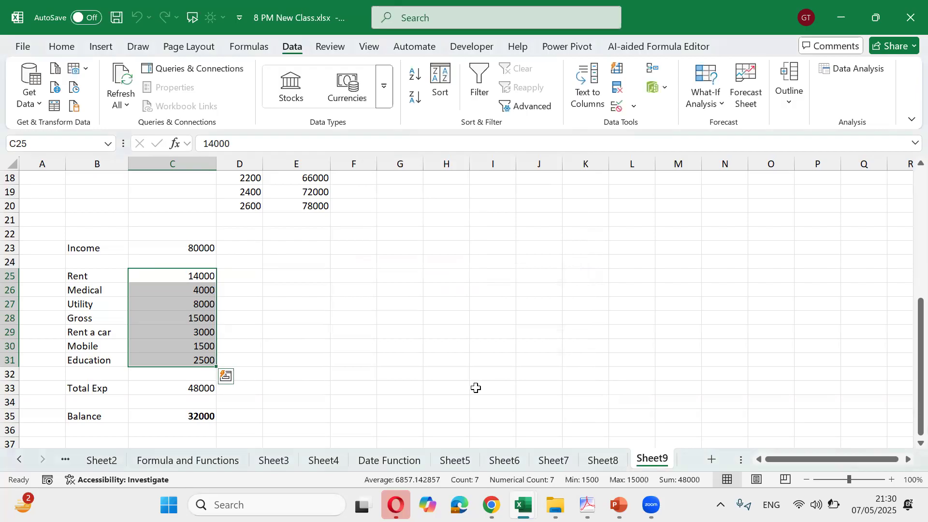
Create a Scenario Summary report of current values, 1st and 2nd with Balance C35 as the result
click(368, 357)
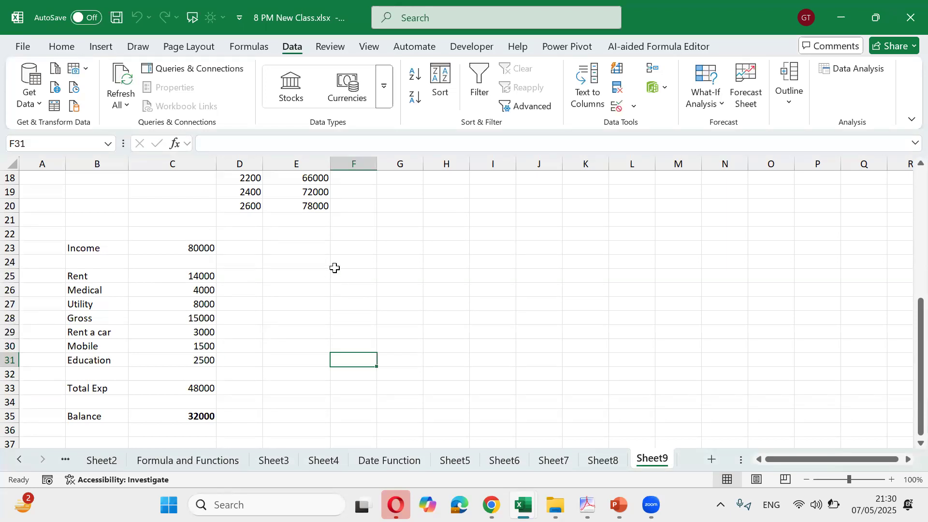
click(722, 106)
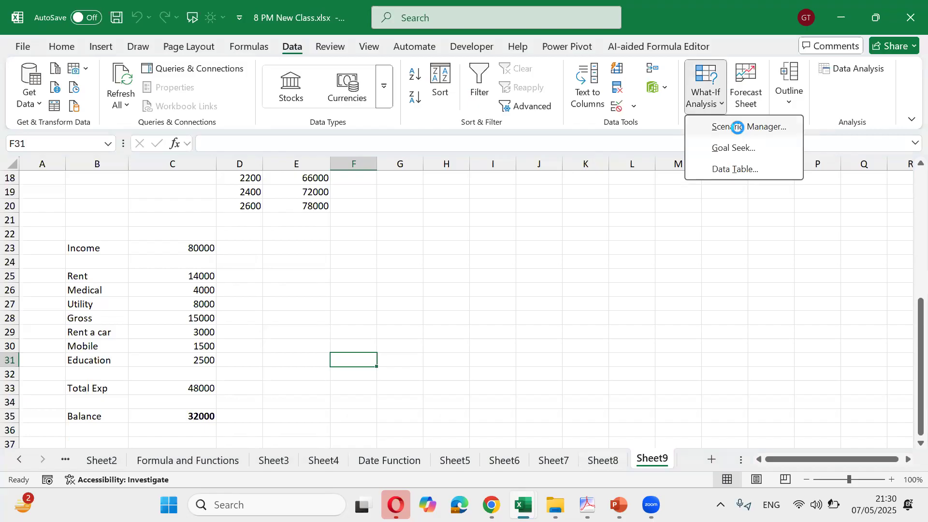
click(736, 126)
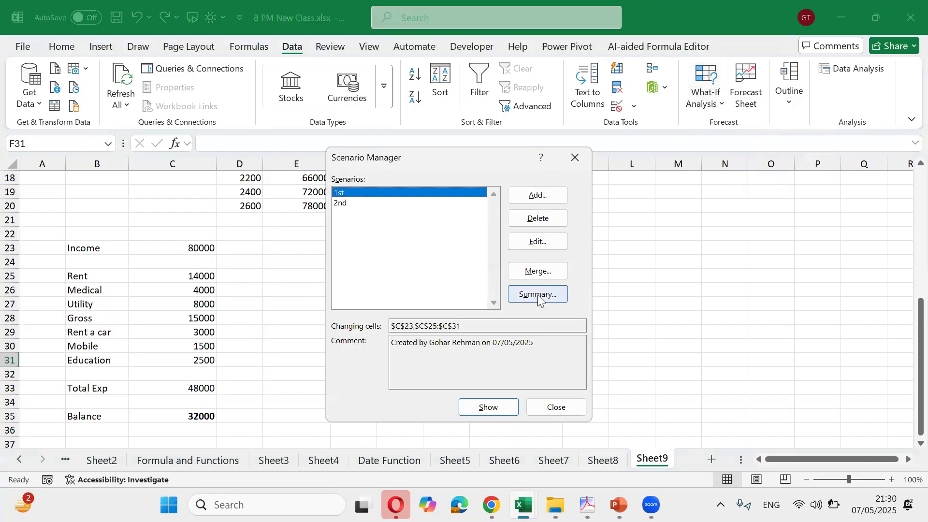
click(538, 295)
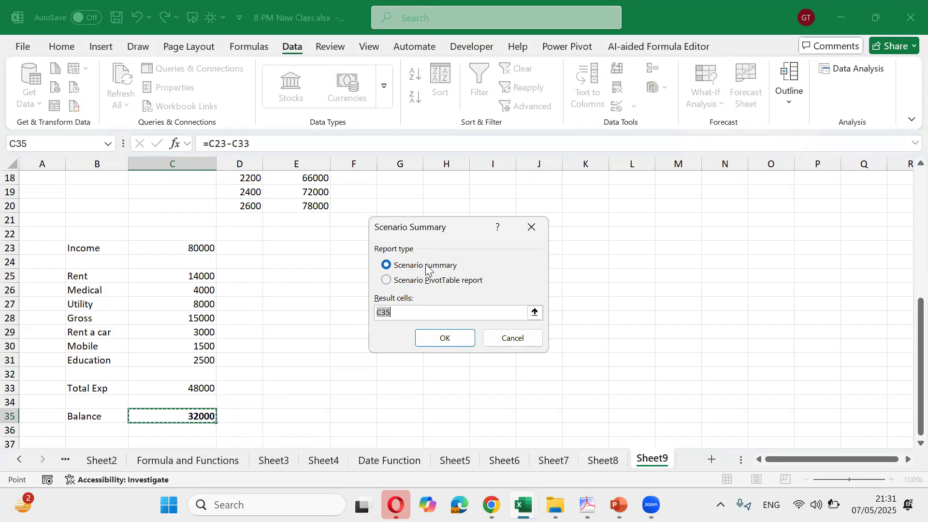
click(454, 336)
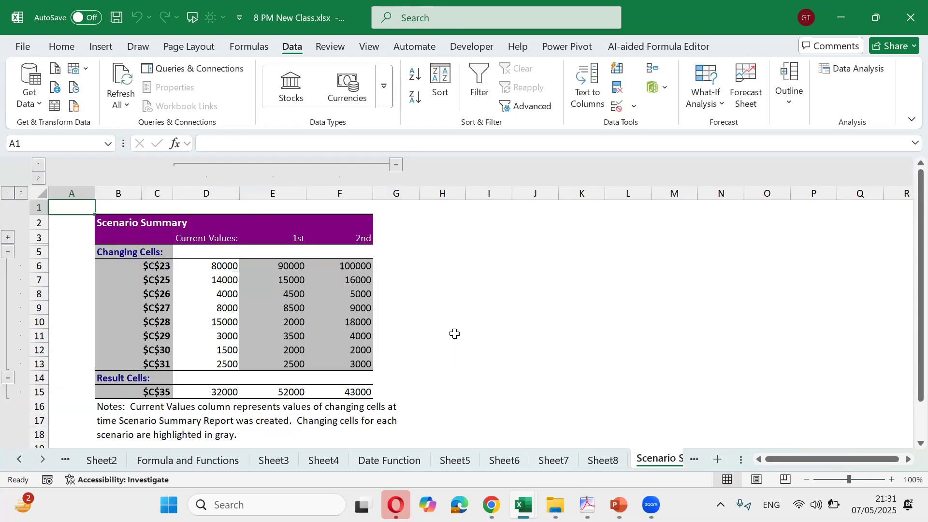
Review the summary report's scenario headings and Balance results 32000, 52000 and 43000
click(349, 296)
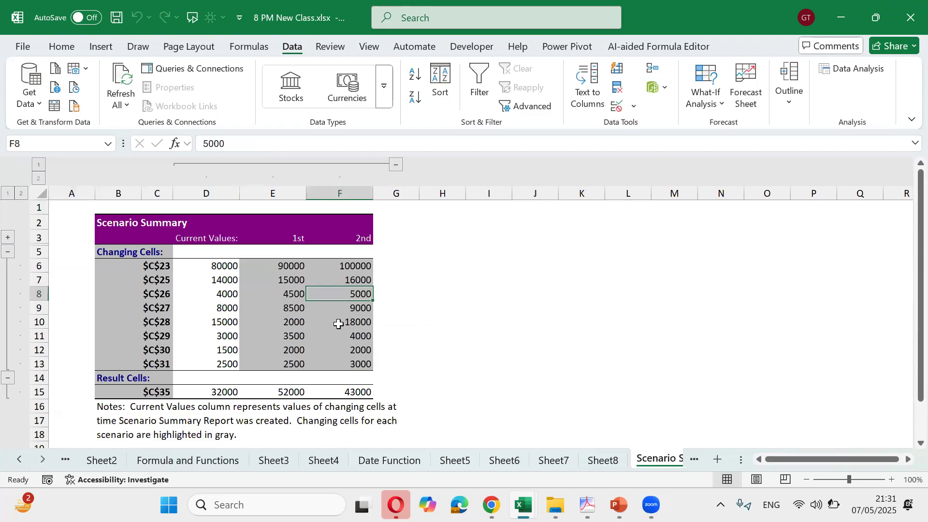
drag(742, 460, 823, 459)
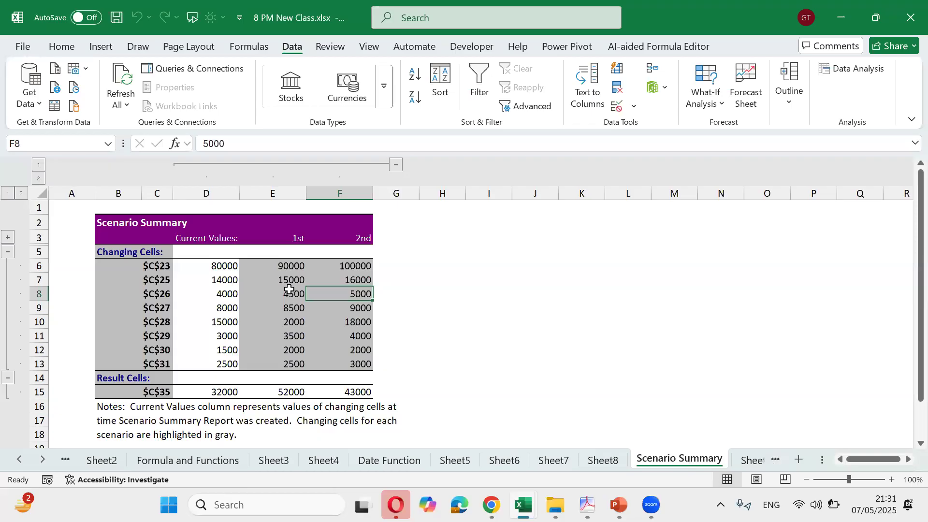
drag(223, 236, 299, 235)
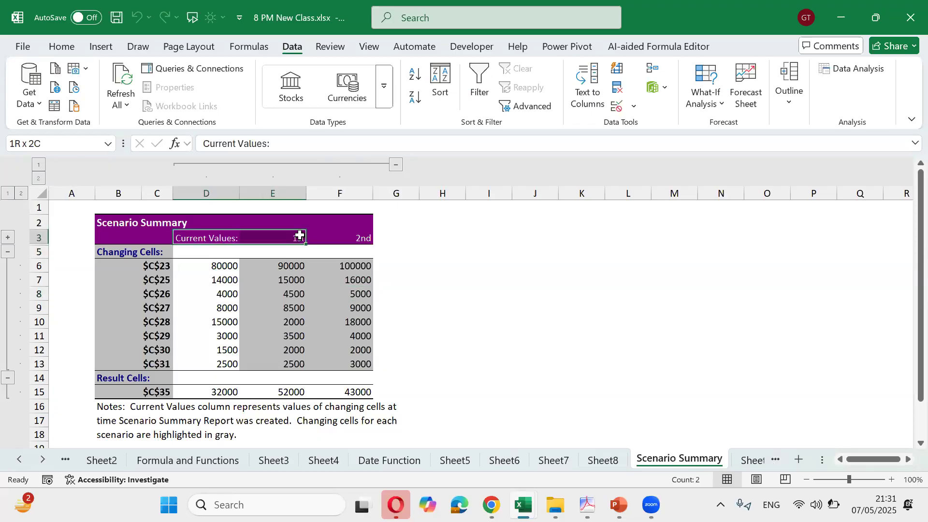
click(323, 237)
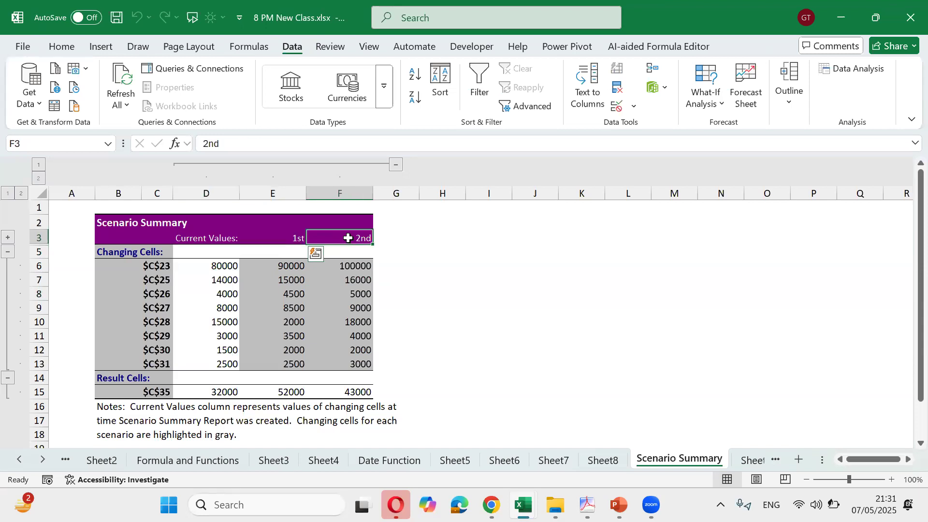
click(238, 390)
click(286, 393)
click(350, 393)
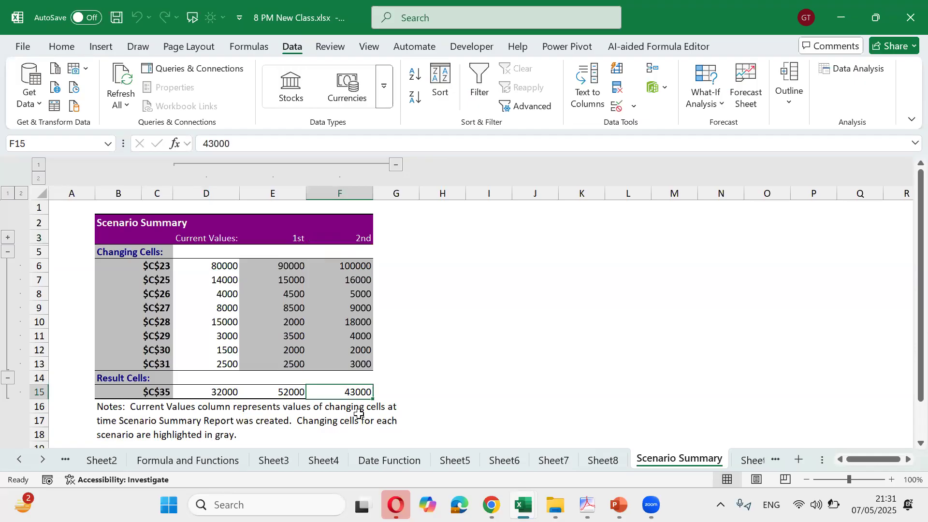
Paste Sheet9's Income-to-Total Exp labels over the cell addresses, then begin deleting the summary sheet
drag(145, 266, 145, 364)
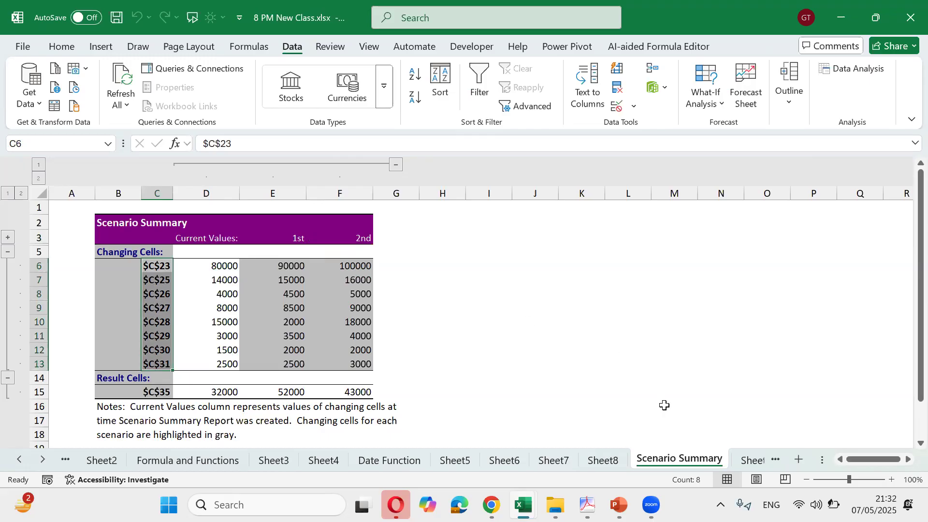
click(747, 460)
drag(91, 249, 108, 403)
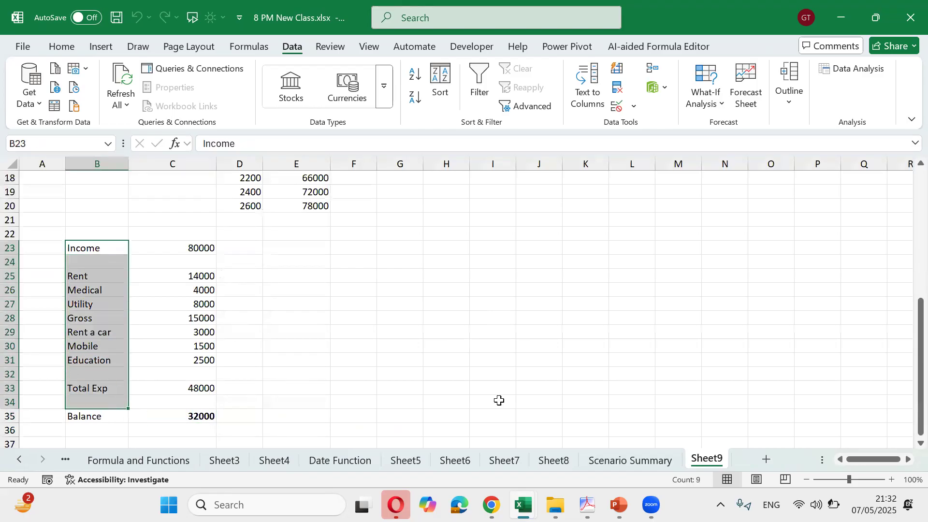
click(641, 457)
key(ctrl+v)
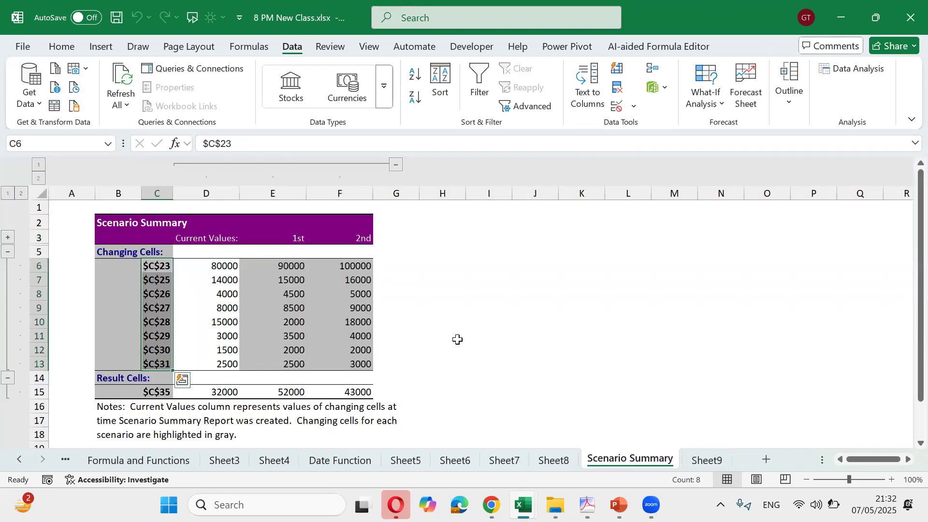
right_click(618, 463)
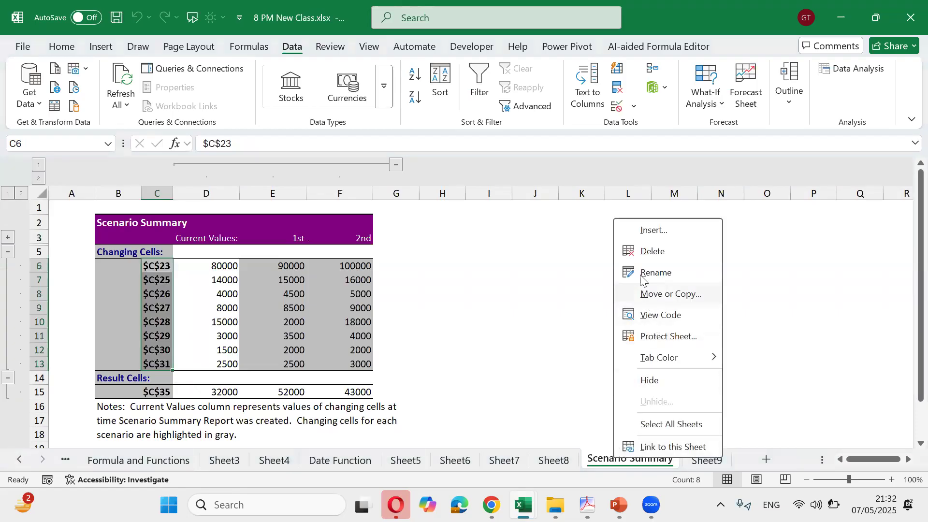
click(650, 251)
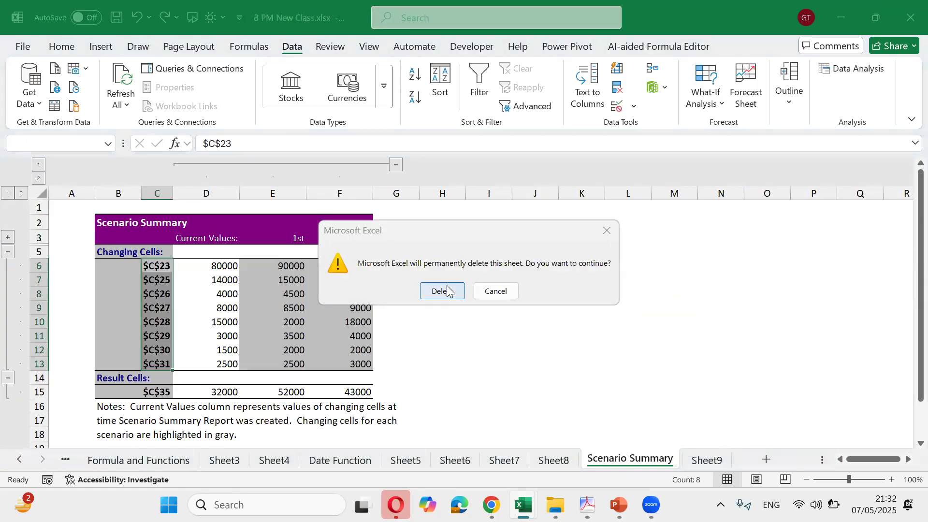
Confirm deleting the Scenario Summary sheet and select B23:C35, Income through Balance, on Sheet9
click(441, 289)
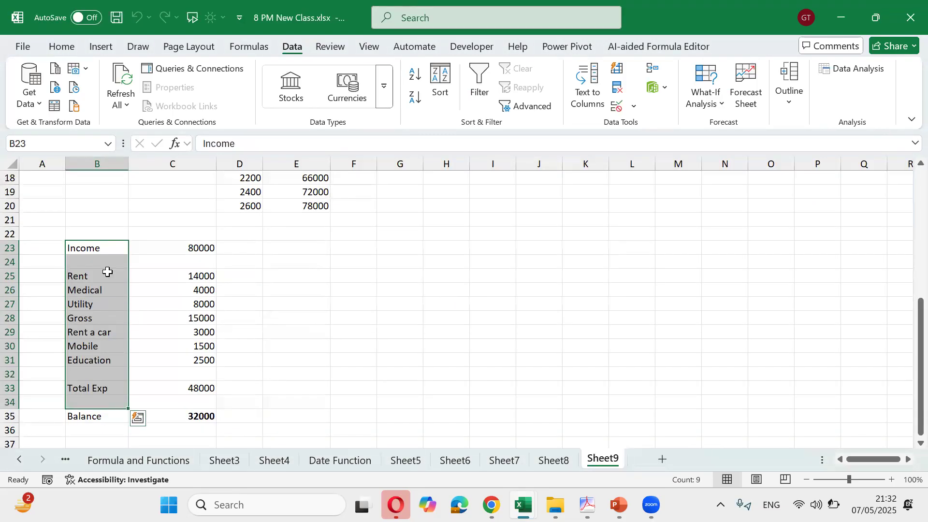
click(119, 253)
drag(119, 253, 203, 414)
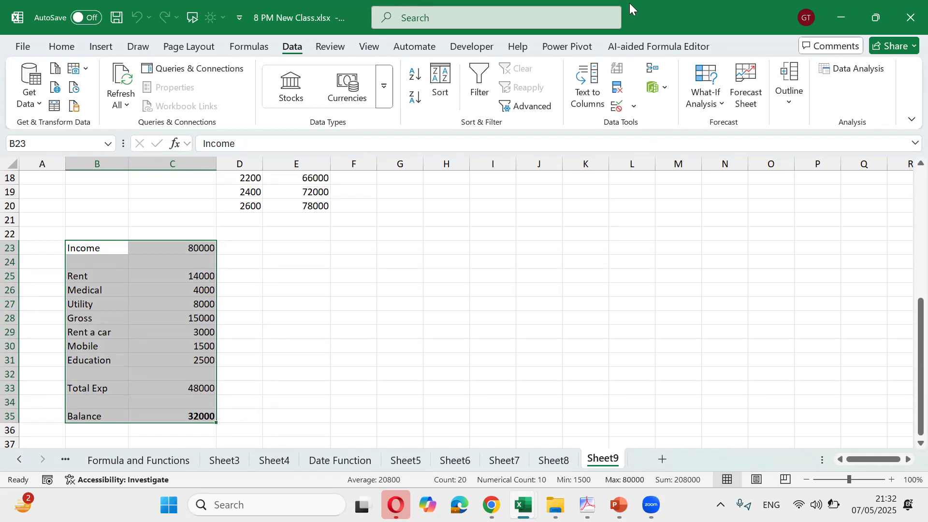
click(265, 47)
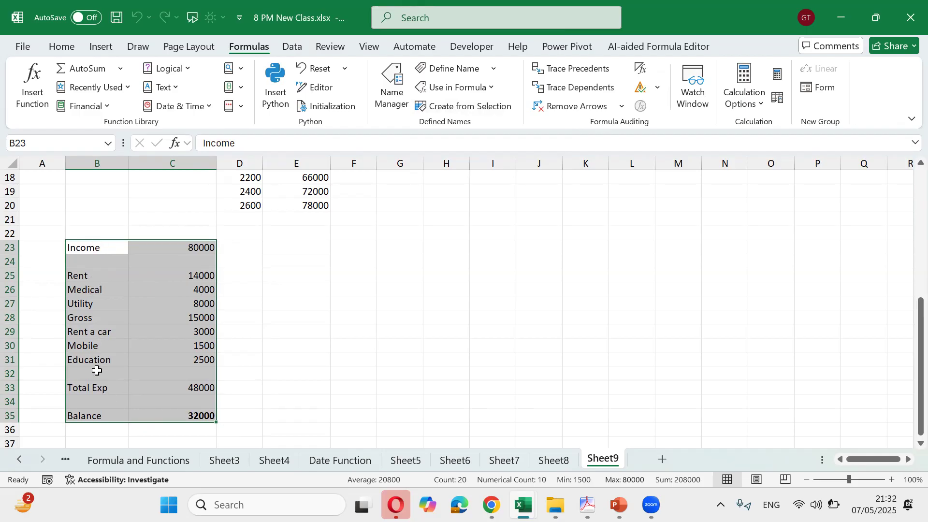
Create names from the left-column labels, then verify C23 is named Income and C25 Rent
click(441, 110)
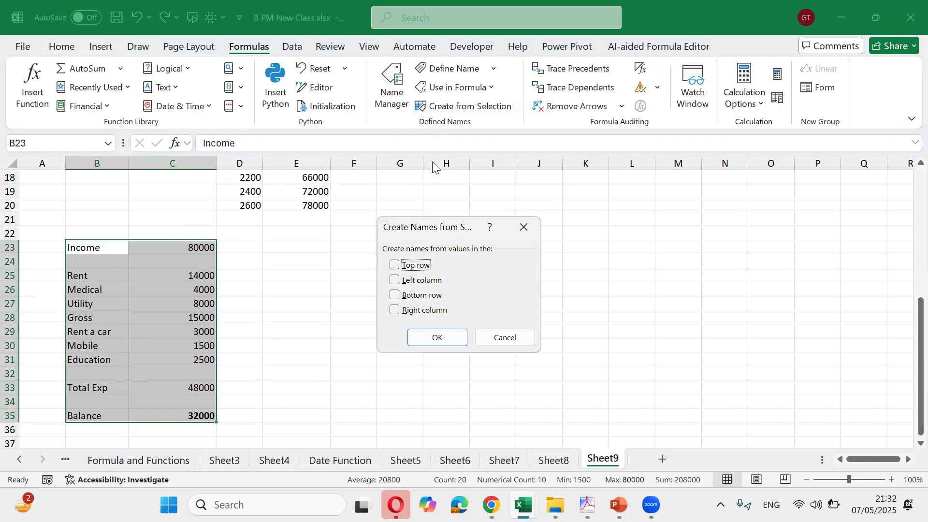
click(395, 281)
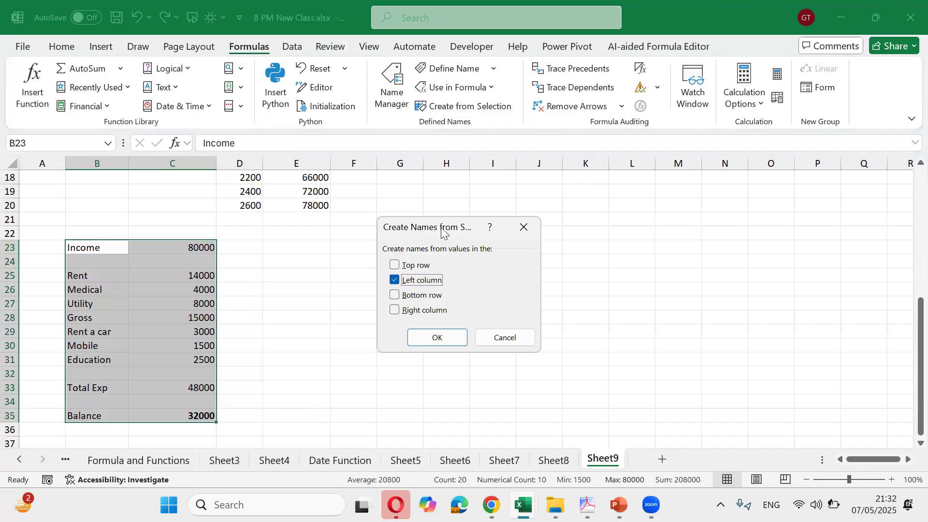
click(438, 337)
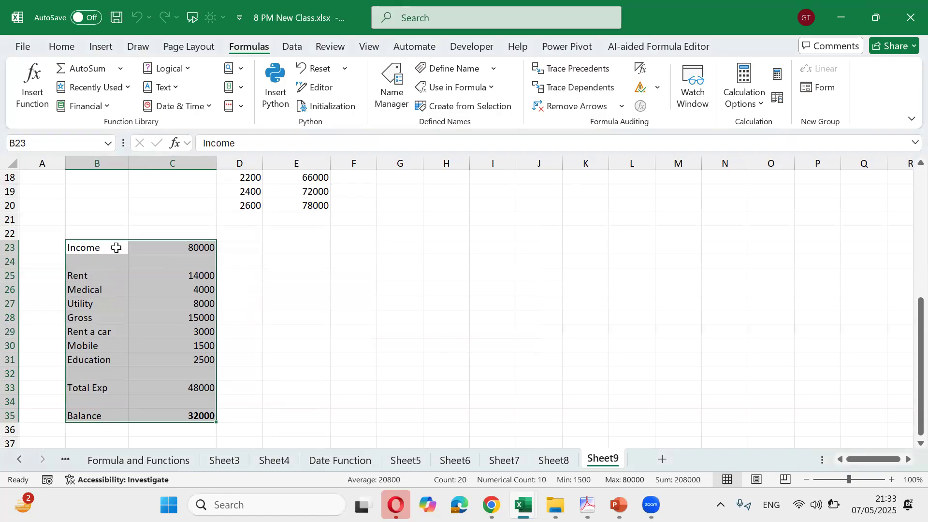
click(159, 243)
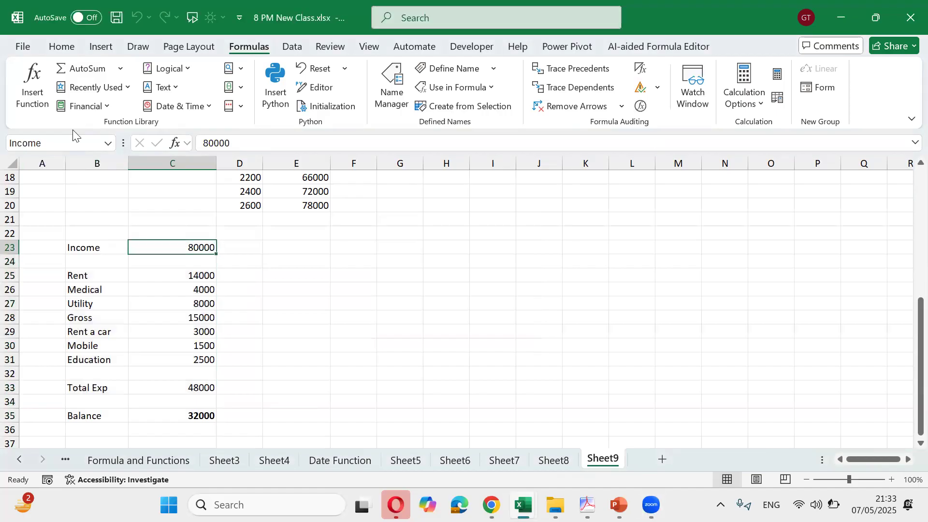
click(175, 274)
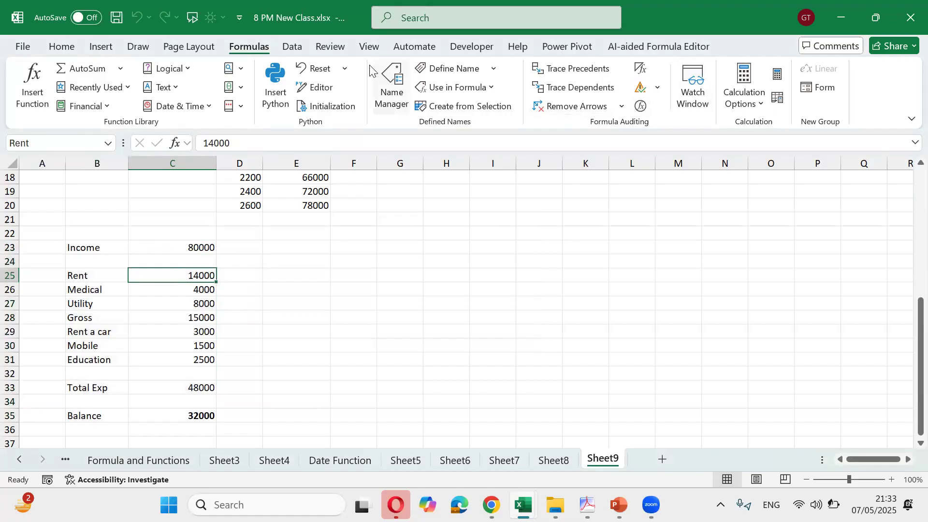
click(293, 48)
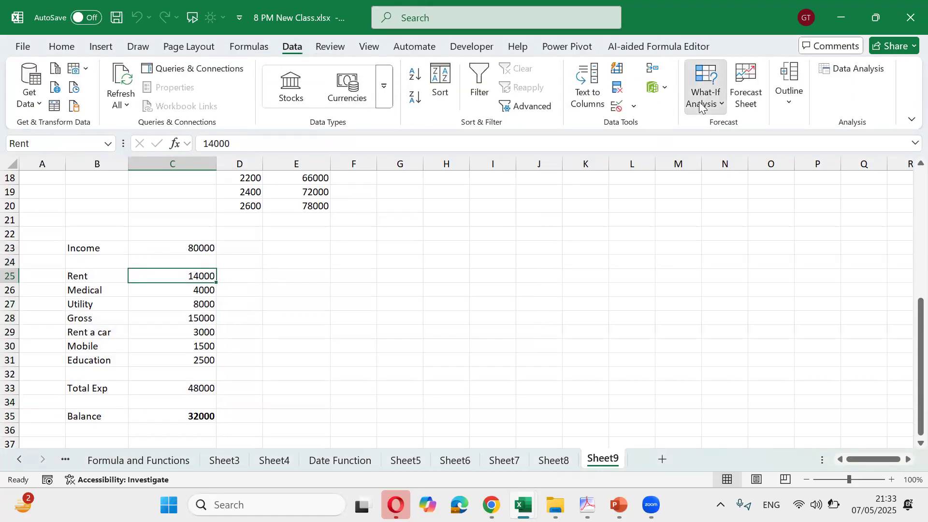
Generate a scenario summary report for 1st and 2nd with Balance C35 as the result cell
click(706, 94)
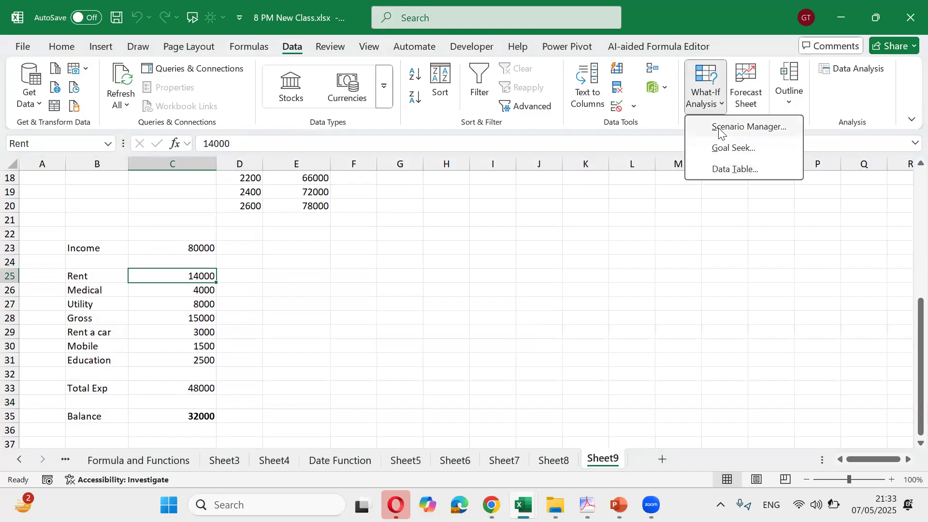
click(719, 128)
click(517, 297)
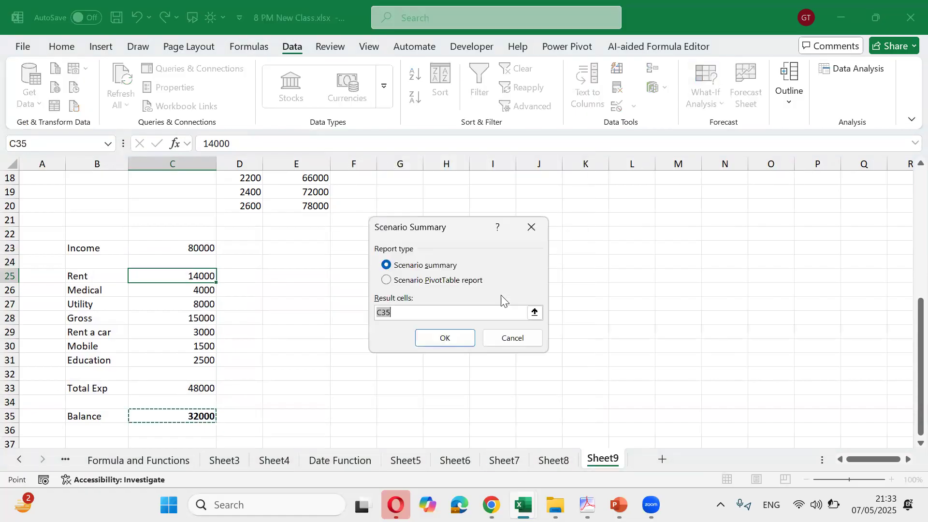
click(434, 333)
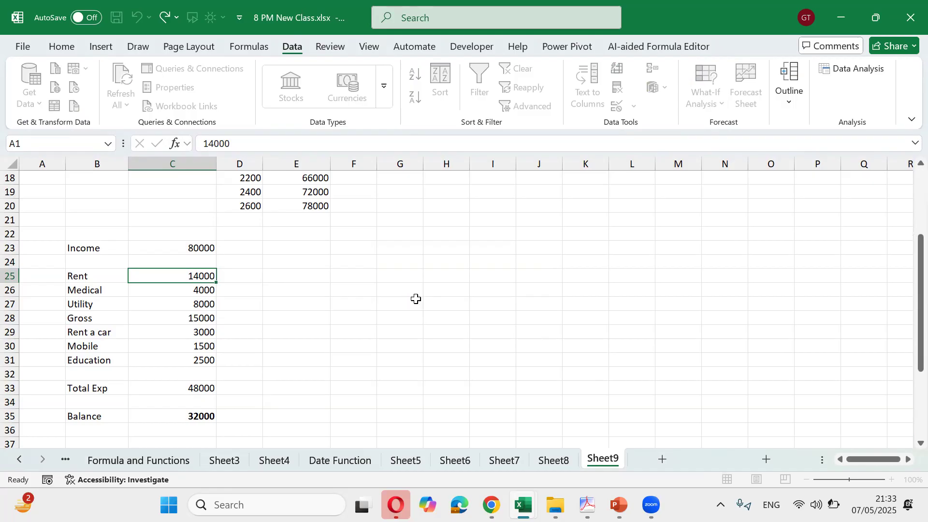
click(129, 279)
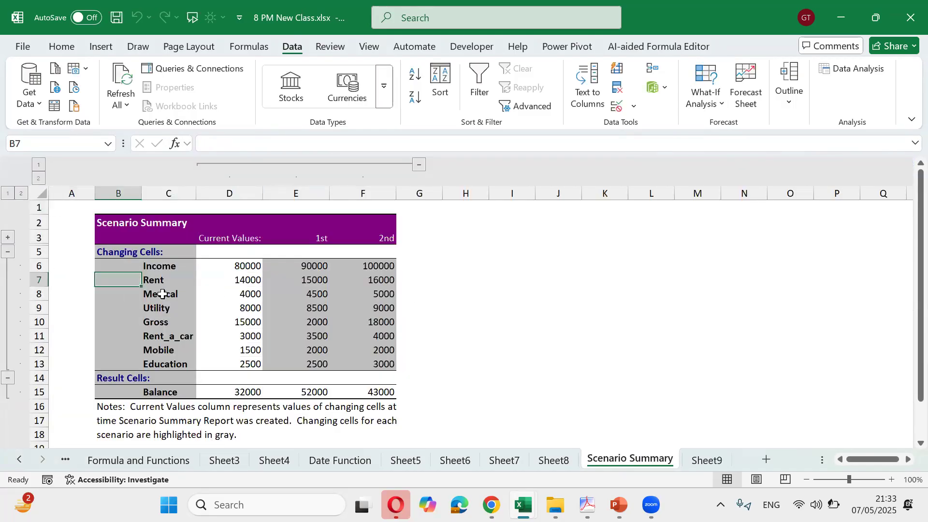
ctrl+scroll(163, 294, up, 2)
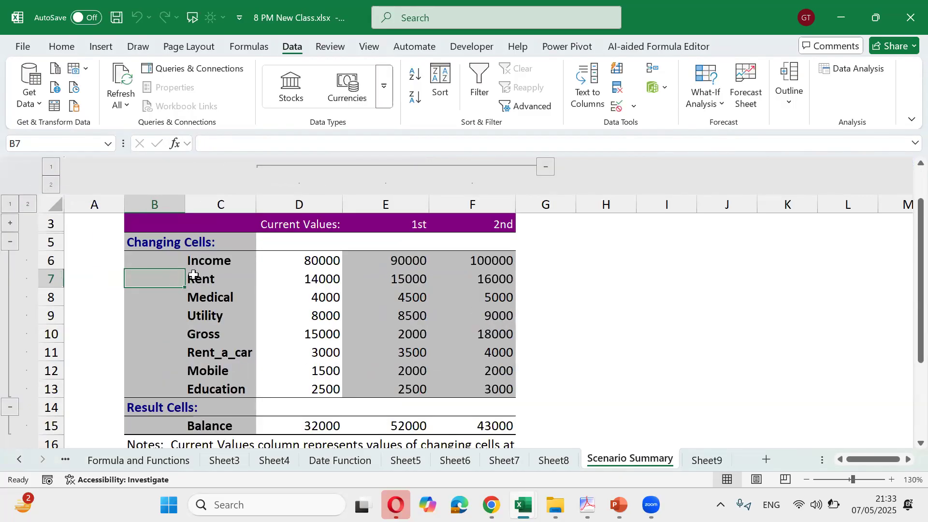
drag(201, 264, 460, 256)
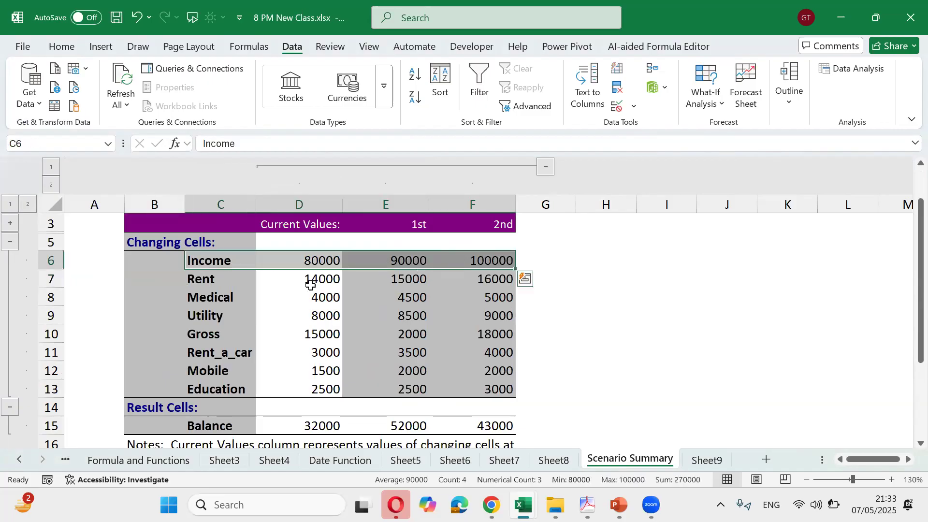
drag(228, 274, 234, 369)
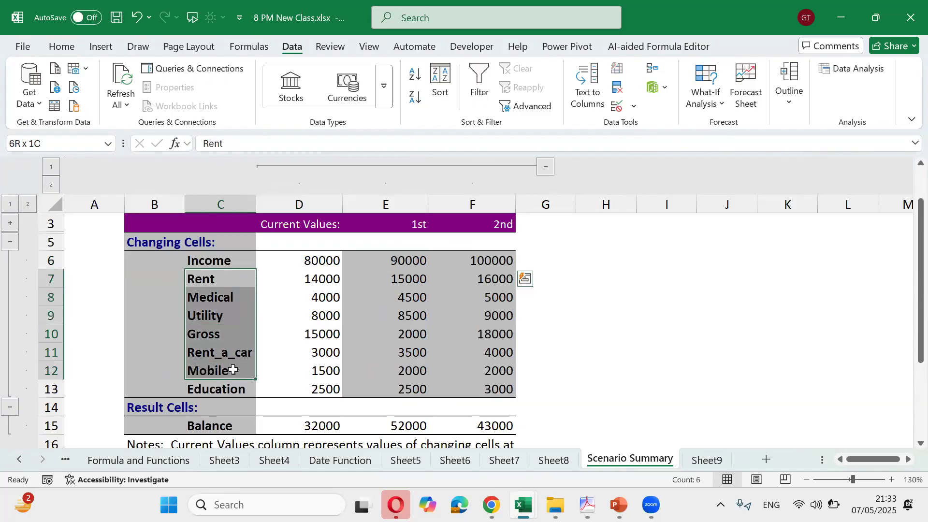
click(223, 425)
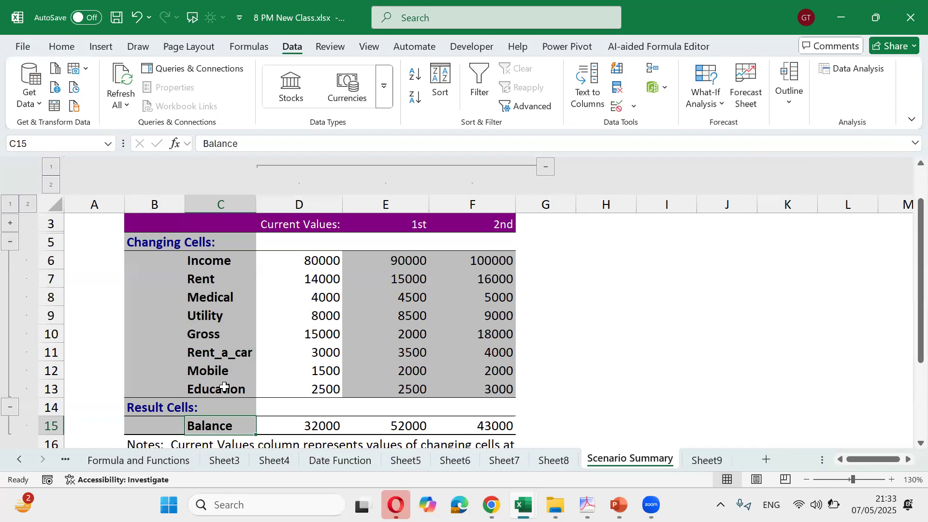
scroll(225, 387, down, 1)
drag(213, 394, 330, 438)
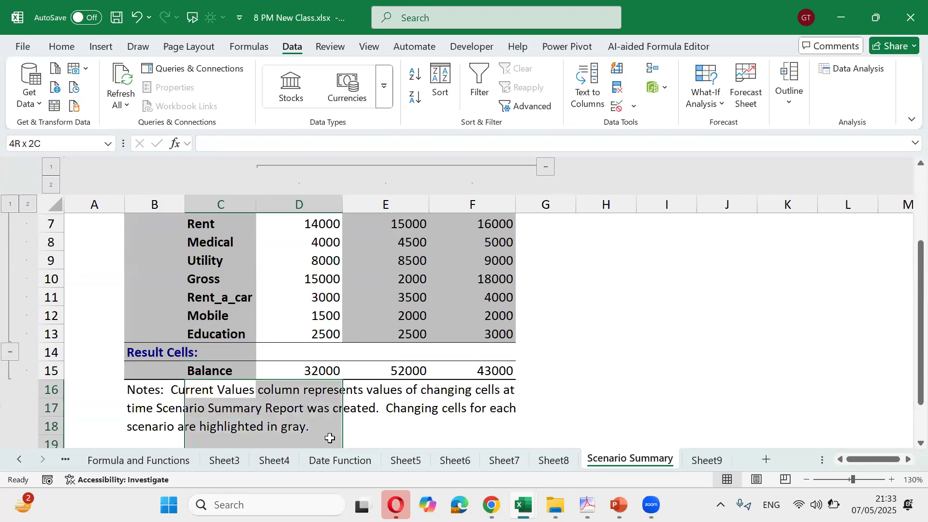
click(339, 394)
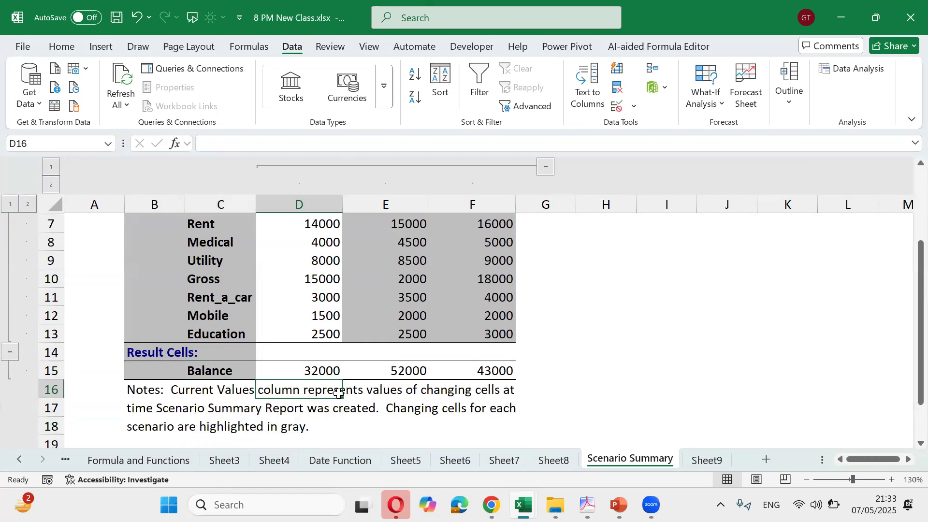
scroll(339, 394, up, 2)
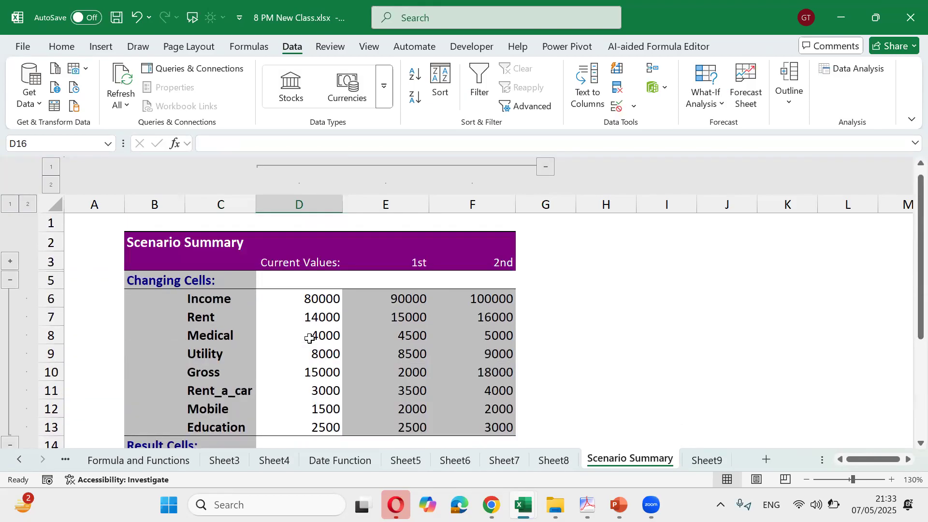
drag(307, 300, 325, 354)
click(409, 298)
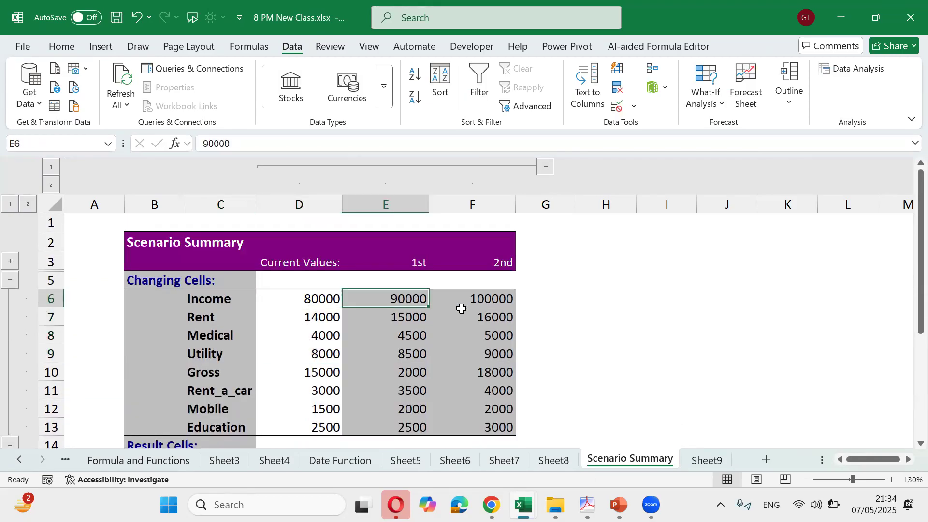
click(478, 314)
click(477, 344)
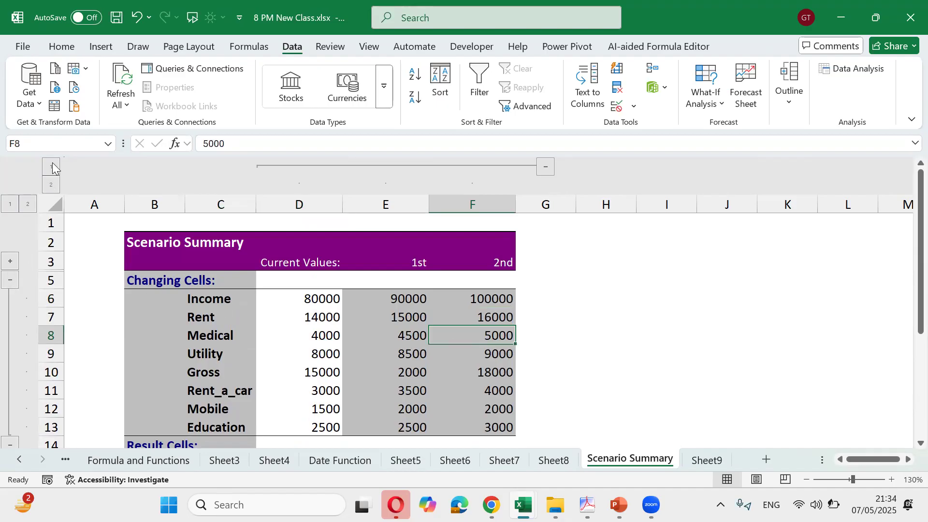
click(10, 281)
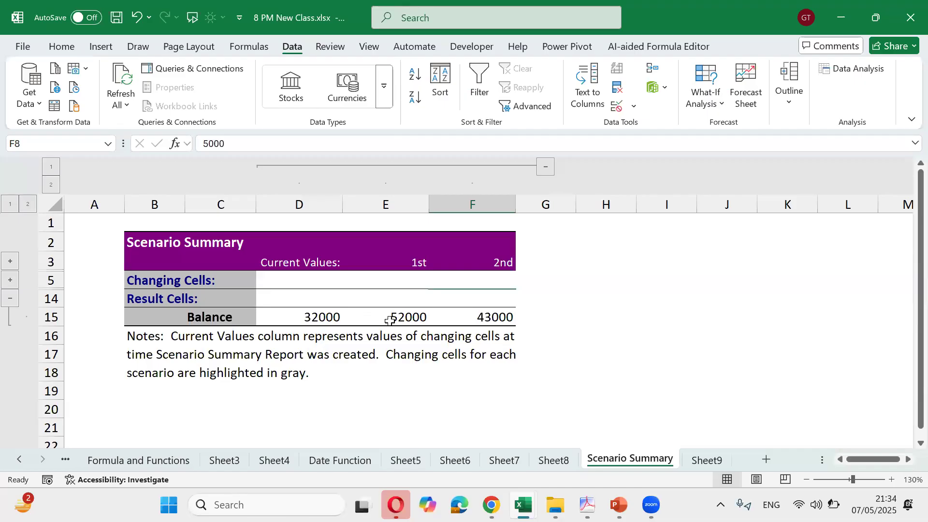
click(11, 280)
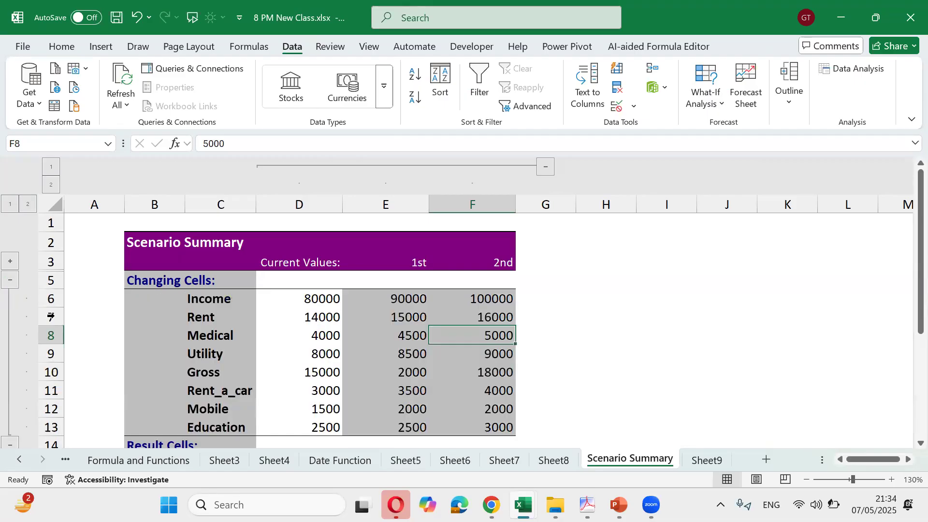
scroll(237, 348, down, 1)
scroll(48, 261, up, 1)
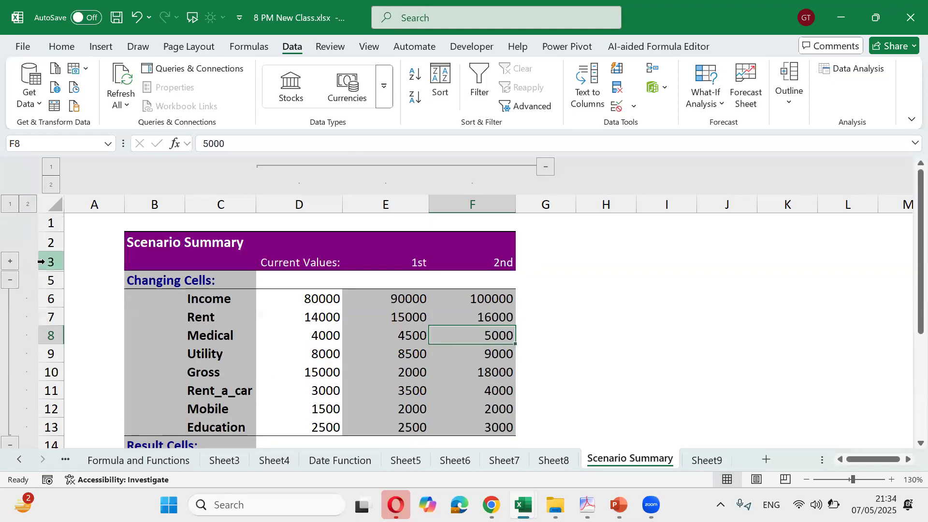
click(11, 262)
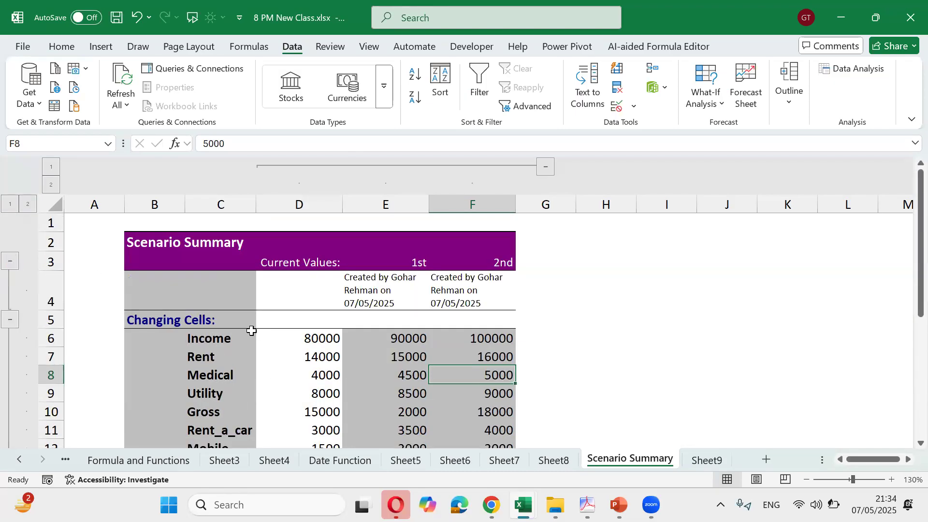
click(466, 286)
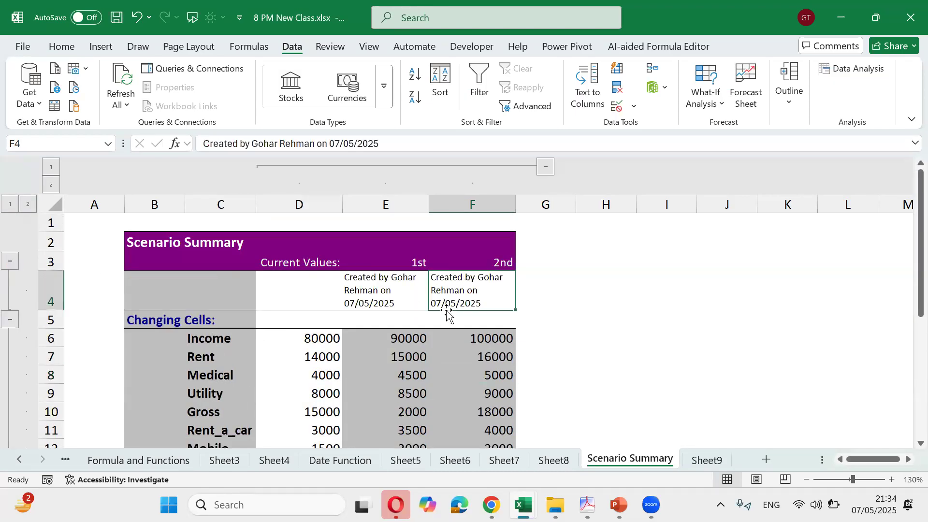
click(370, 302)
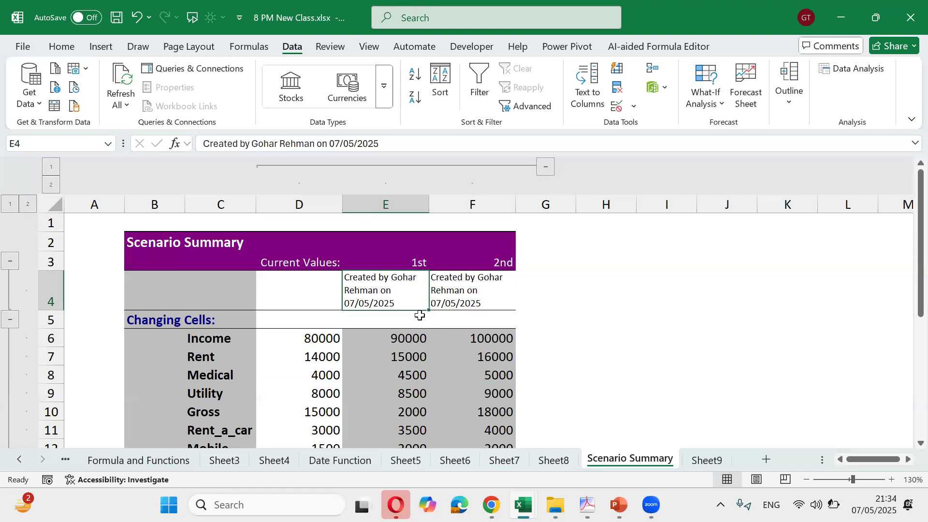
click(472, 293)
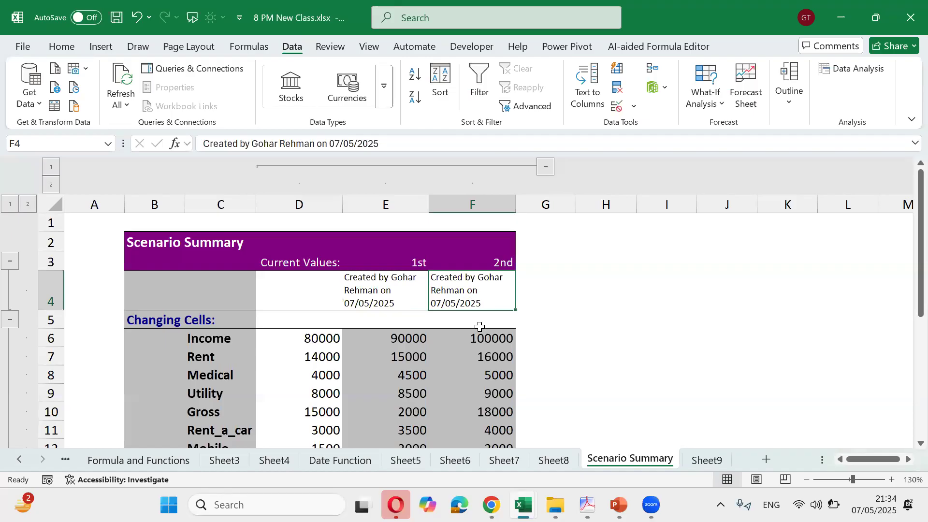
click(375, 283)
click(484, 287)
scroll(453, 304, down, 3)
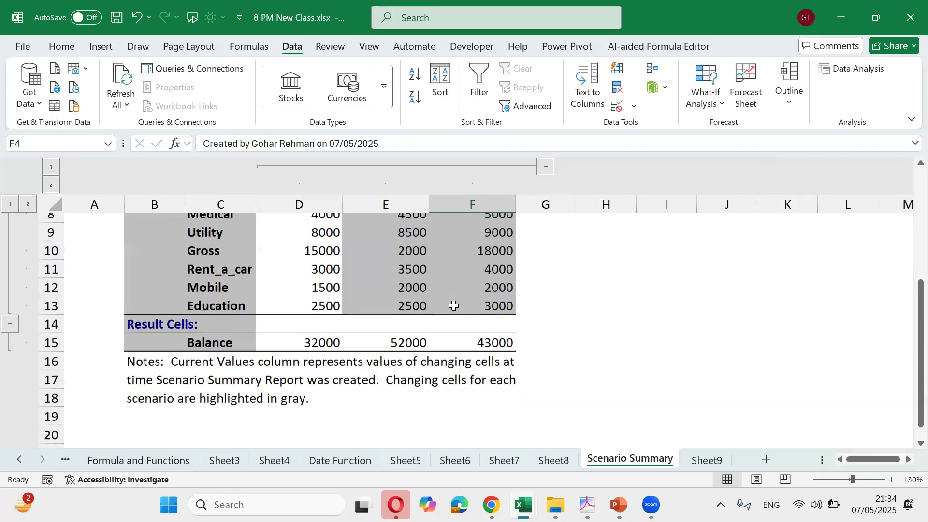
scroll(453, 305, up, 3)
click(365, 307)
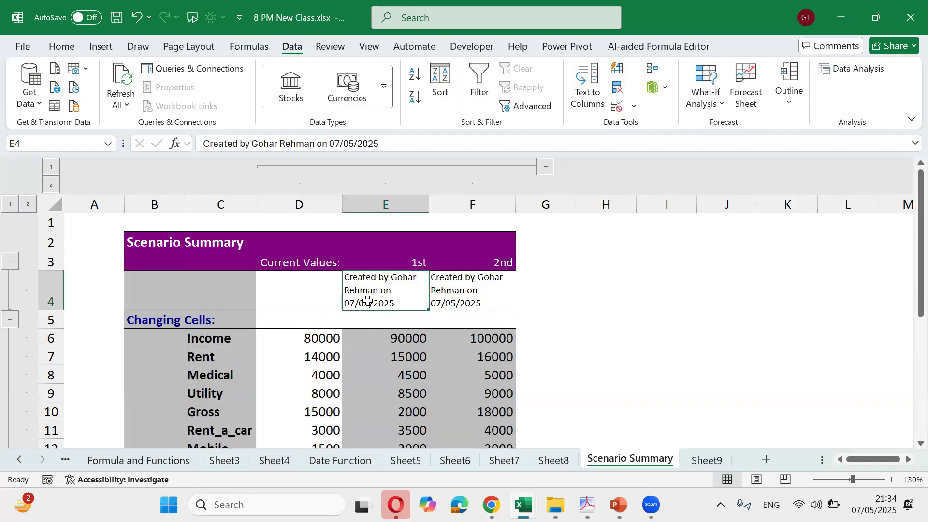
click(9, 261)
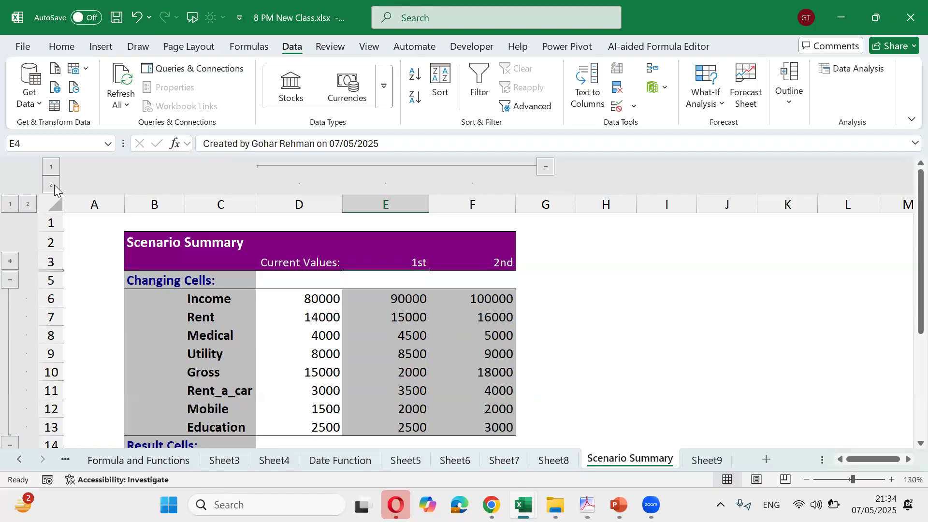
click(48, 167)
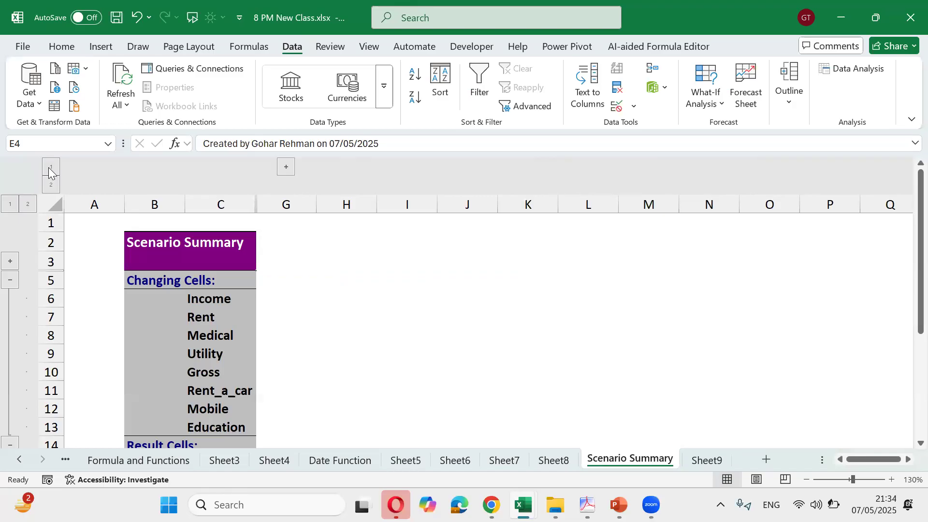
click(52, 184)
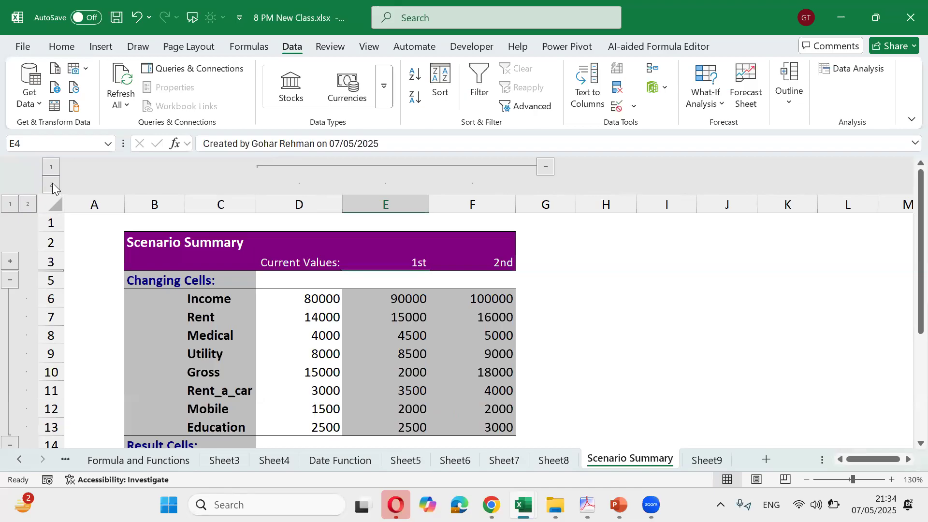
click(55, 168)
click(55, 183)
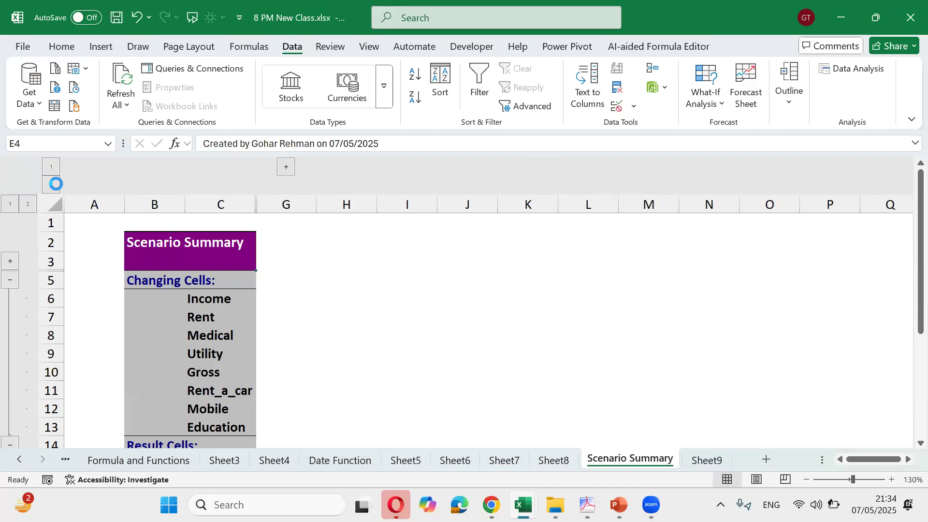
click(53, 168)
click(53, 182)
click(461, 370)
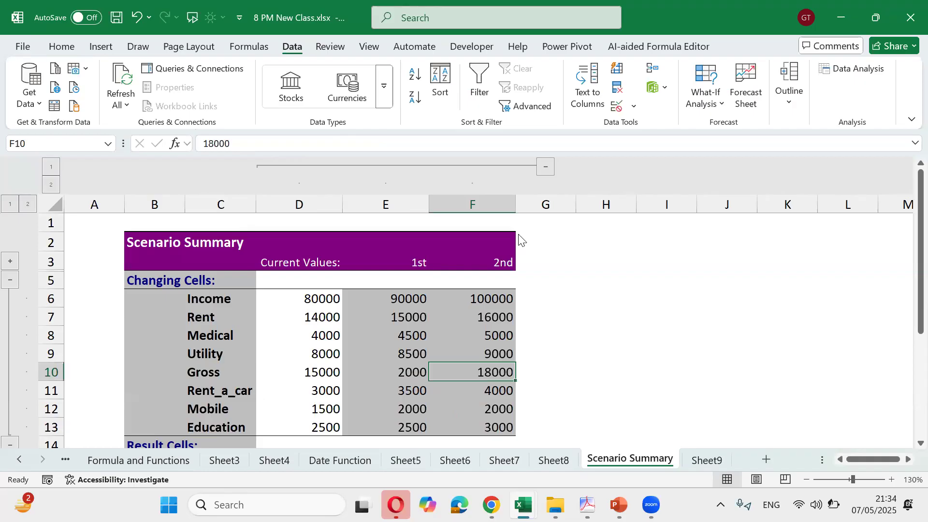
Save the workbook 8 PM New Class.xlsx with the finished Scenario Summary sheet
click(722, 106)
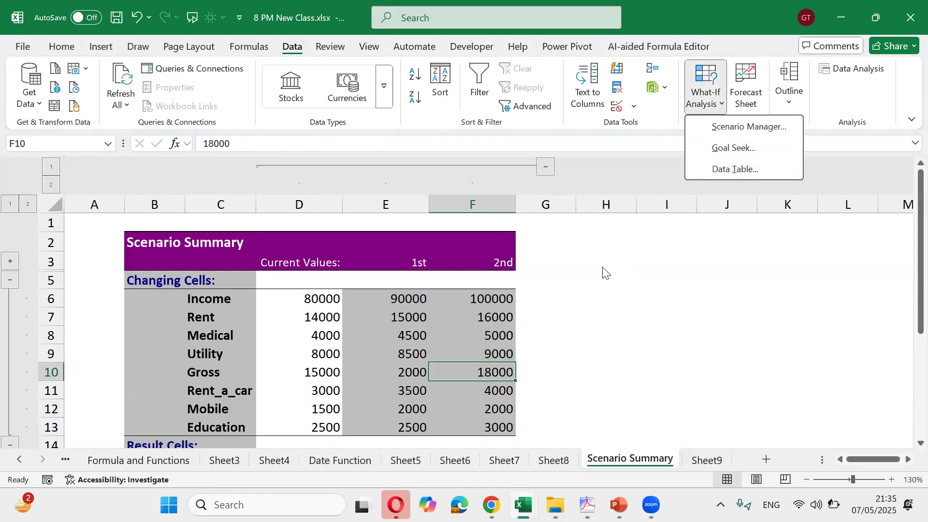
click(579, 275)
click(579, 274)
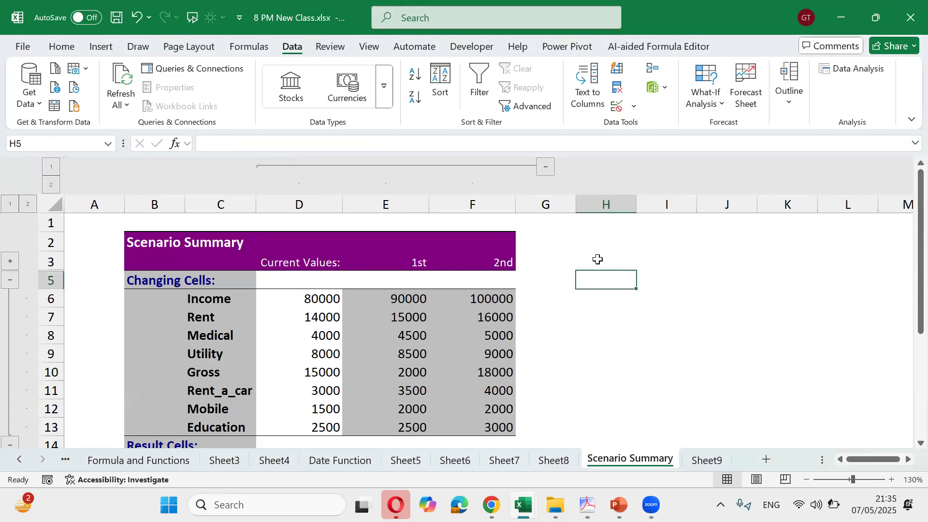
click(520, 266)
click(494, 264)
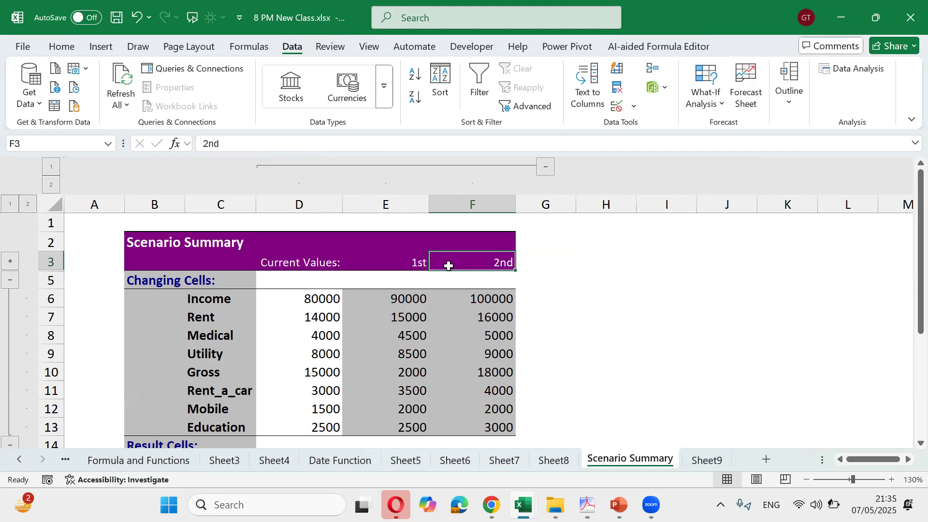
key(ctrl+s)
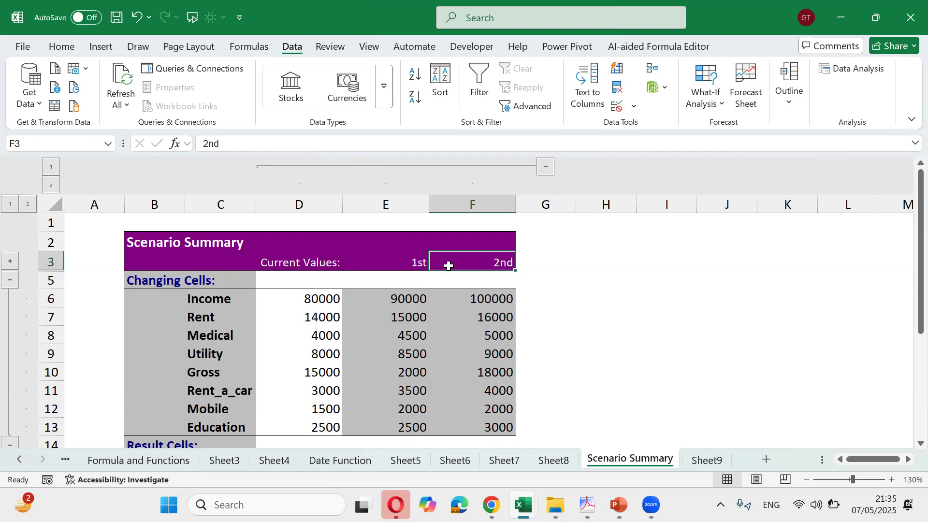
click(663, 72)
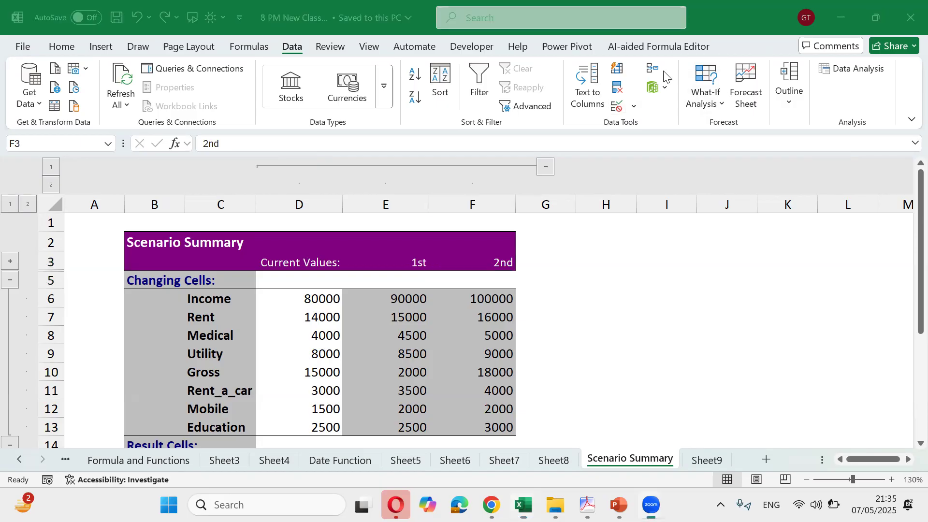